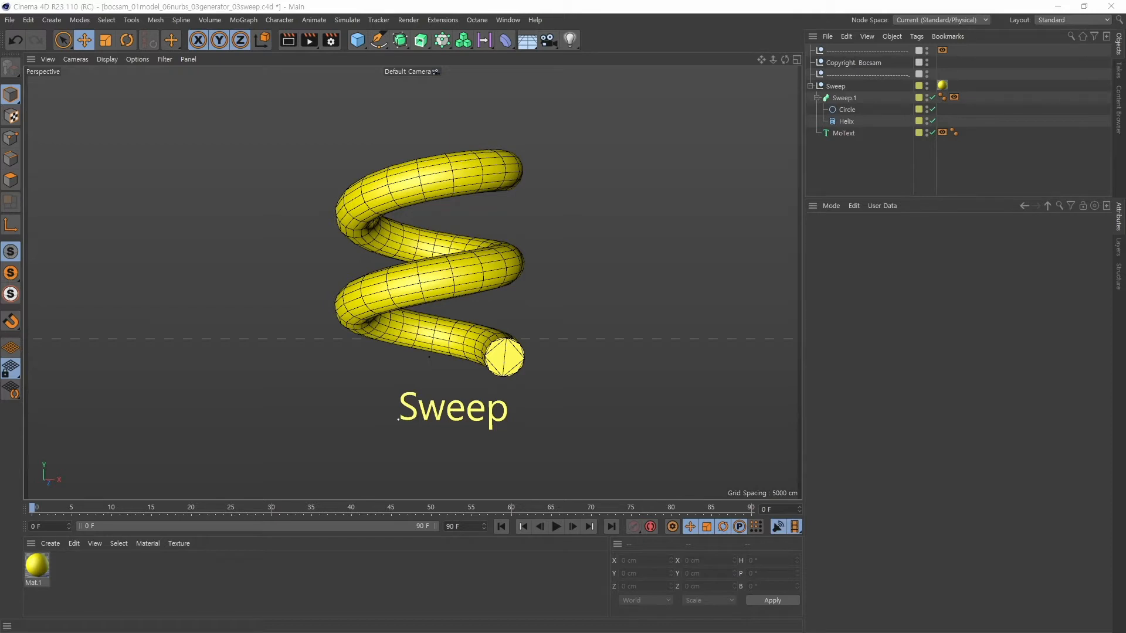
Step: Disable the Sweep.1 generator so only its circle and helix splines are displayed
{"action": "left_click", "coordinate": [848, 98]}
{"action": "middle_click_drag", "start_coordinate": [613, 262], "coordinate": [595, 230], "text": "alt"}
{"action": "right_click_drag", "start_coordinate": [596, 230], "coordinate": [639, 223], "text": "alt"}
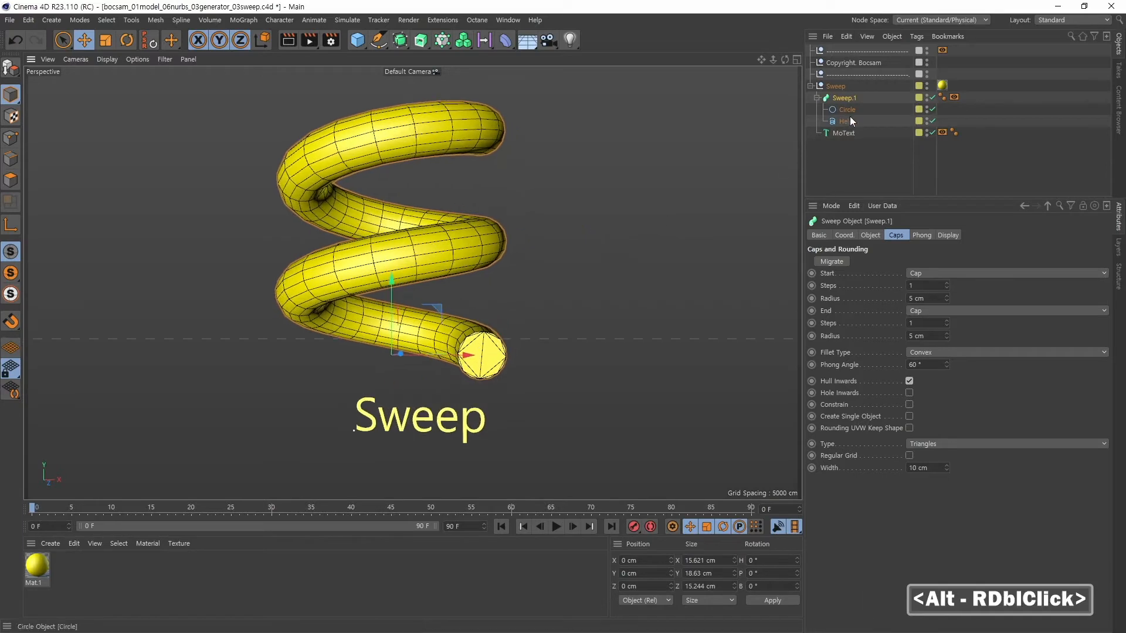
{"action": "left_click", "coordinate": [932, 98]}
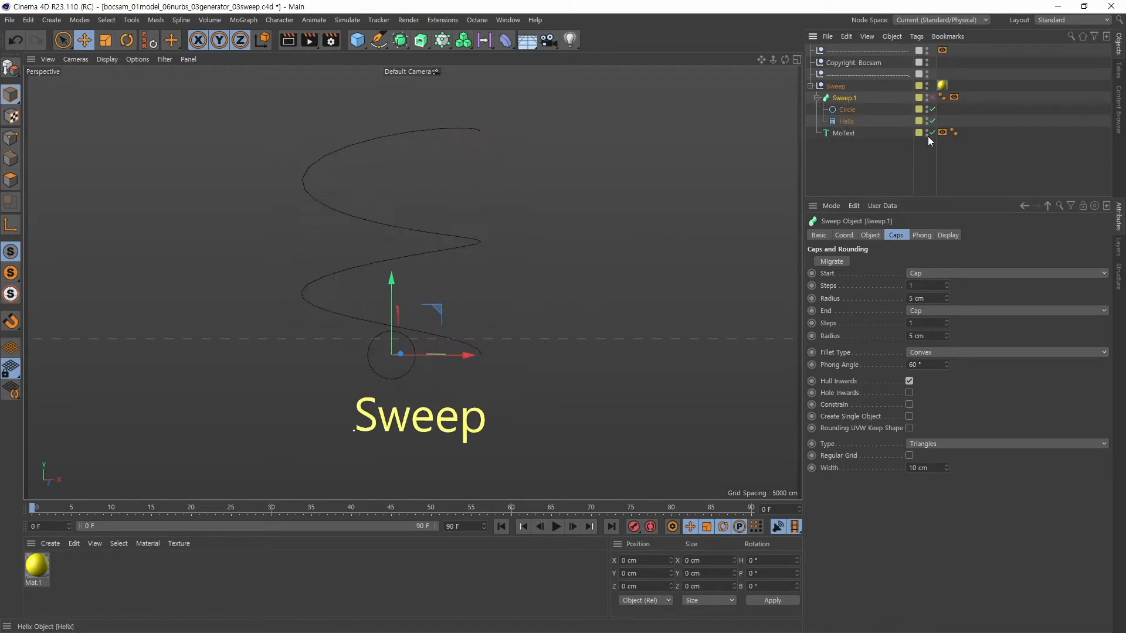
{"action": "middle_click_drag", "start_coordinate": [551, 231], "coordinate": [599, 240], "text": "alt"}
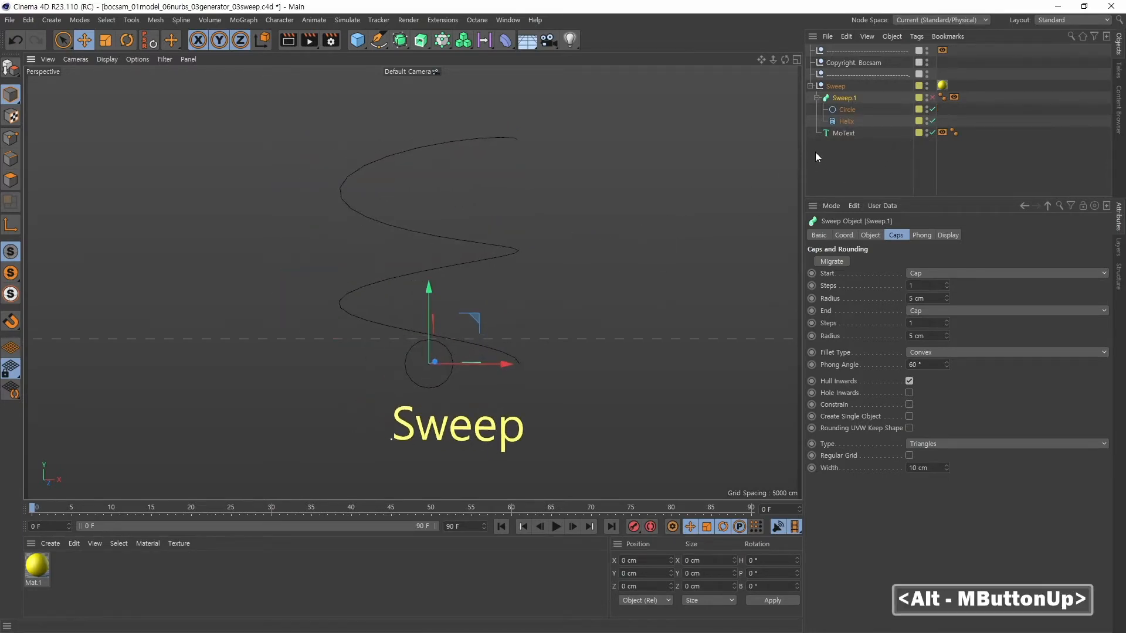
Step: Examine the circle profile and helix path under Sweep.1, comparing their order and object properties
{"action": "left_click", "coordinate": [848, 111]}
{"action": "left_click", "coordinate": [846, 122]}
{"action": "left_click", "coordinate": [847, 110]}
{"action": "left_click", "coordinate": [846, 122]}
{"action": "left_click", "coordinate": [847, 110]}
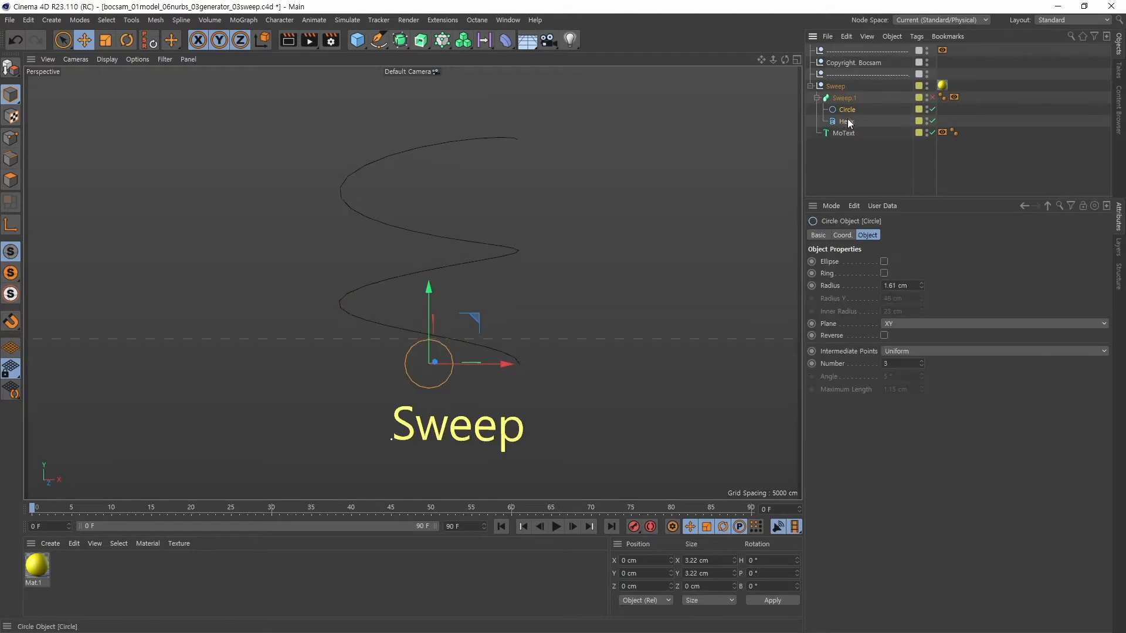
{"action": "left_click", "coordinate": [846, 122]}
{"action": "left_click", "coordinate": [846, 109]}
{"action": "right_click_drag", "start_coordinate": [504, 352], "coordinate": [499, 381], "text": "alt"}
{"action": "left_click_drag", "start_coordinate": [500, 385], "coordinate": [504, 392], "text": "alt"}
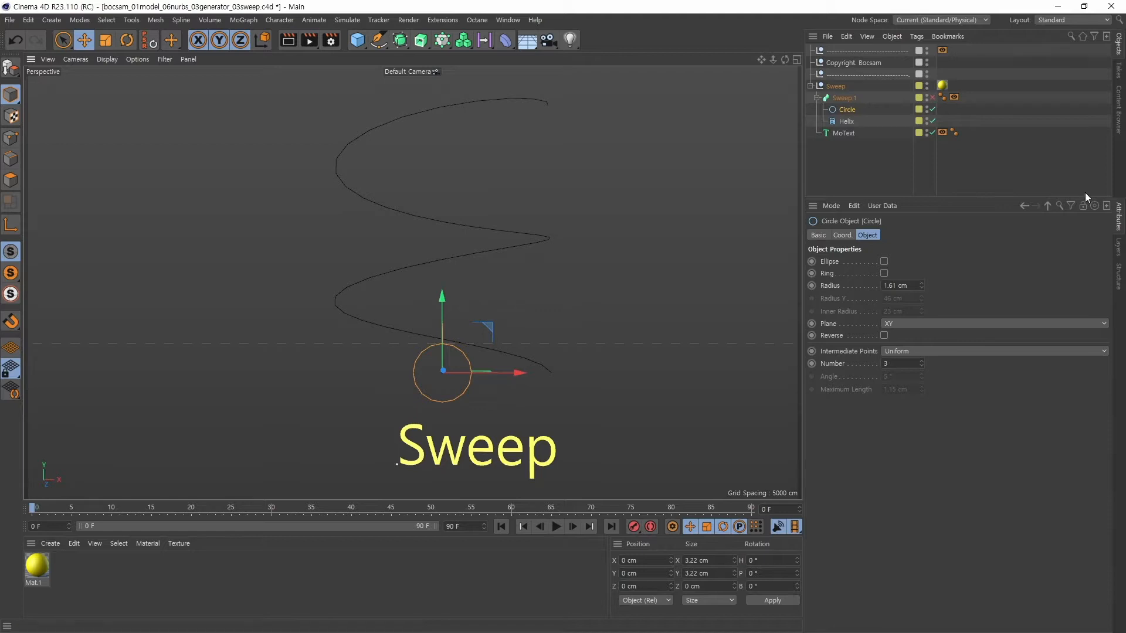
{"action": "left_click", "coordinate": [852, 122]}
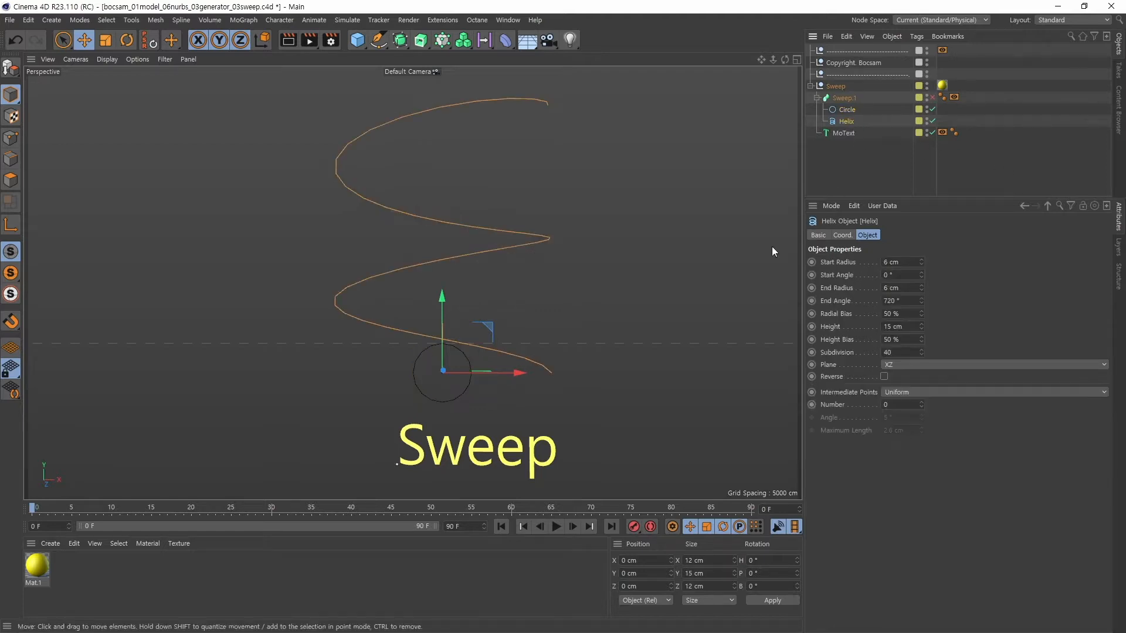
{"action": "left_click_drag", "start_coordinate": [611, 338], "coordinate": [497, 349], "text": "alt"}
{"action": "middle_click_drag", "start_coordinate": [552, 328], "coordinate": [537, 331], "text": "alt"}
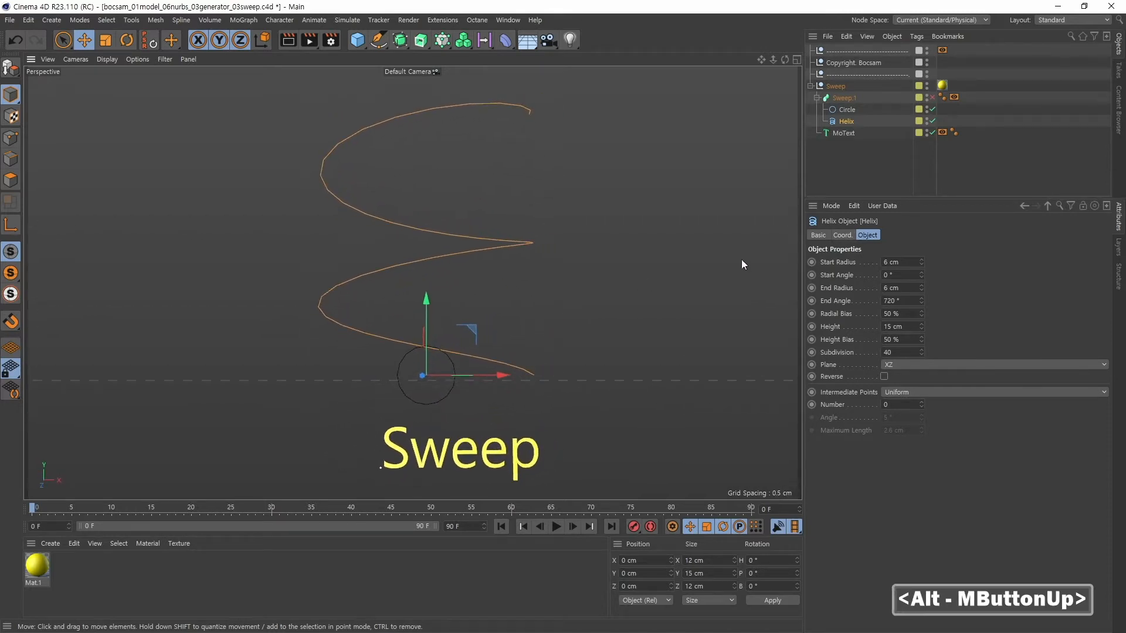
{"action": "left_click", "coordinate": [846, 110]}
{"action": "left_click", "coordinate": [848, 120]}
{"action": "left_click", "coordinate": [845, 109]}
Step: Re-enable the Sweep.1 generator to show the swept coil
{"action": "left_click", "coordinate": [847, 98]}
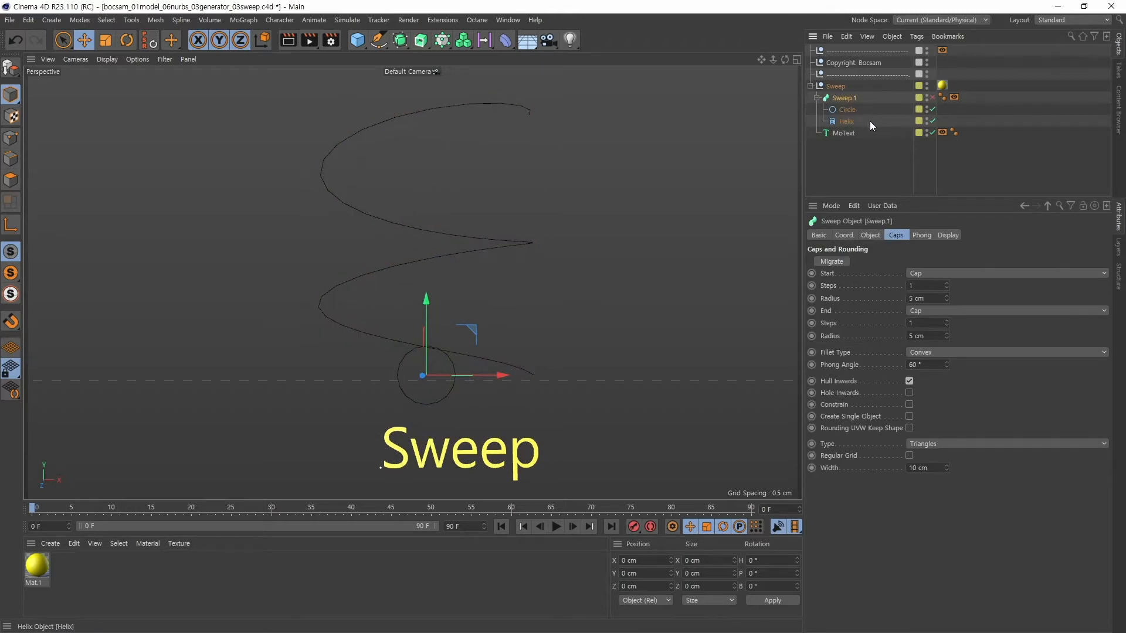
{"action": "left_click", "coordinate": [932, 97]}
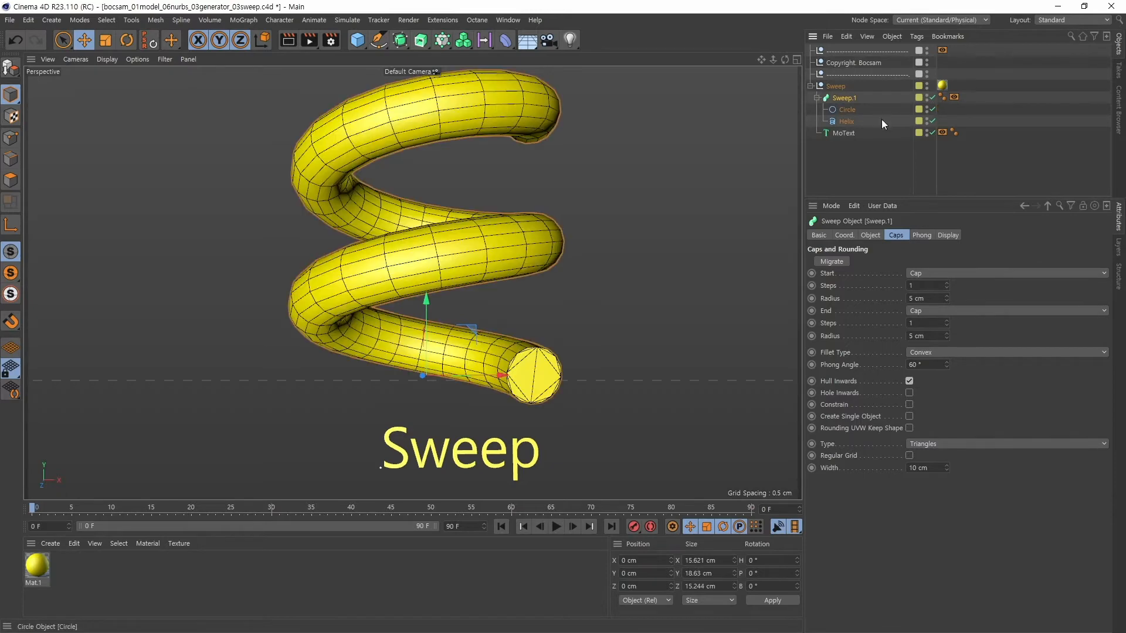
{"action": "middle_click_drag", "start_coordinate": [597, 272], "coordinate": [632, 285], "text": "alt"}
{"action": "right_click_drag", "start_coordinate": [631, 286], "coordinate": [621, 292], "text": "alt"}
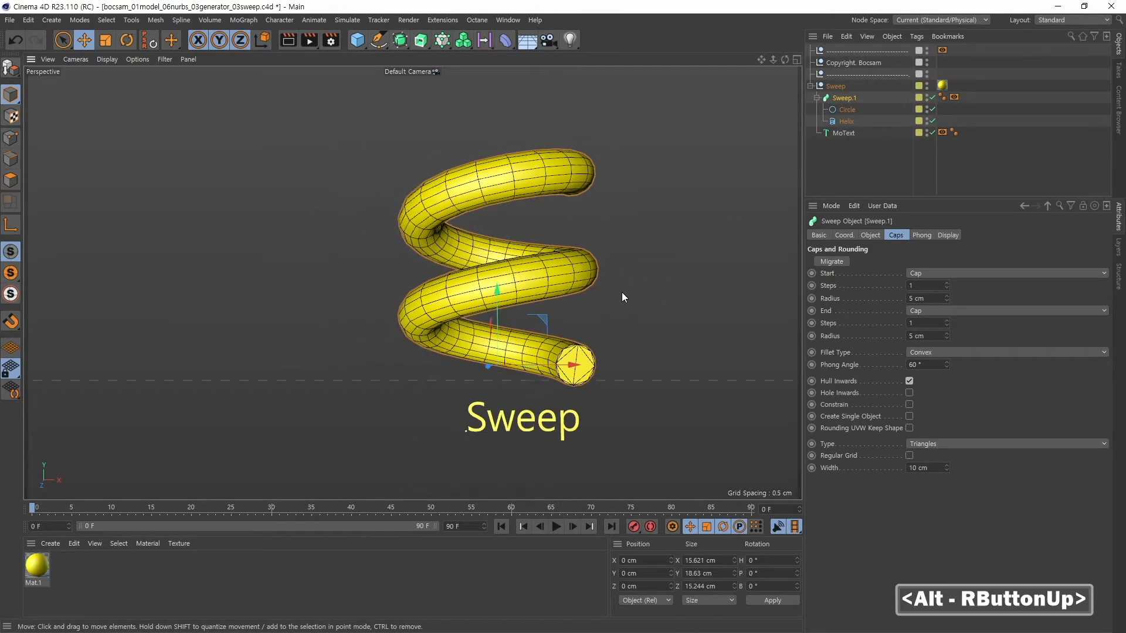
{"action": "middle_click_drag", "start_coordinate": [621, 291], "coordinate": [591, 312], "text": "alt"}
{"action": "left_click_drag", "start_coordinate": [612, 313], "coordinate": [627, 293], "text": "alt"}
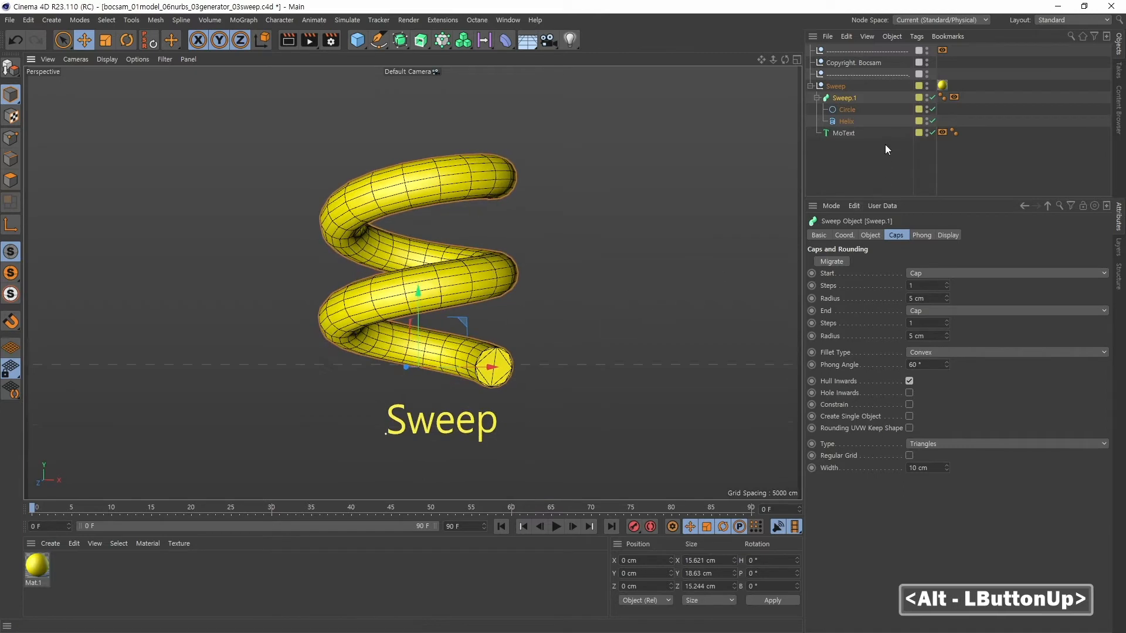
Step: Compare the circle and helix splines with the swept coil by turning the Sweep.1 generator off and on again
{"action": "left_click", "coordinate": [847, 110]}
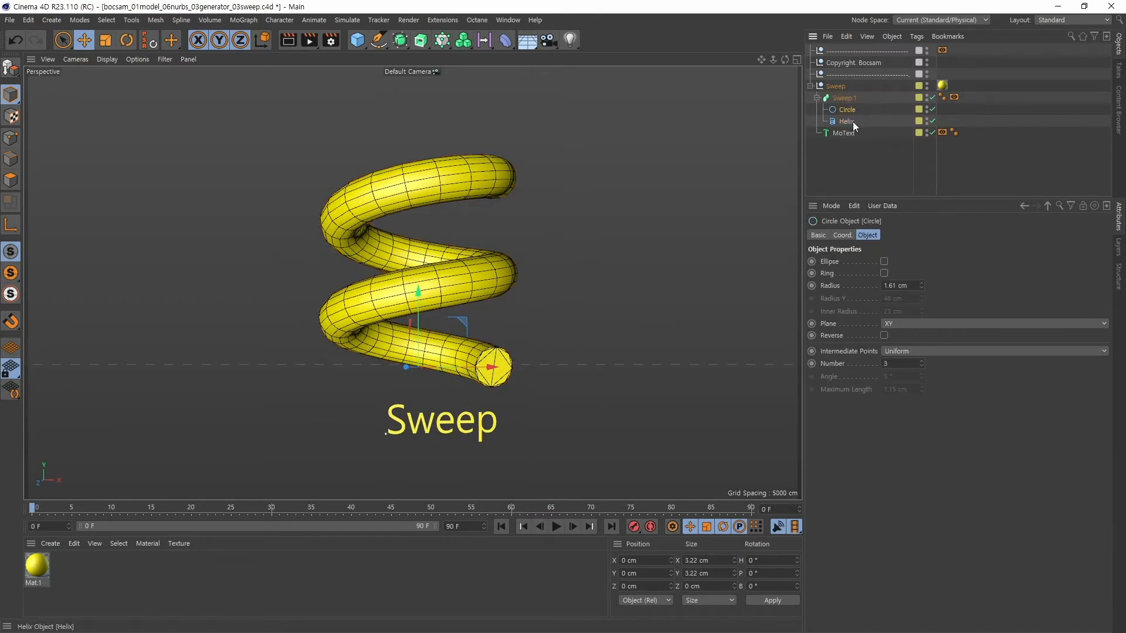
{"action": "left_click", "coordinate": [848, 121]}
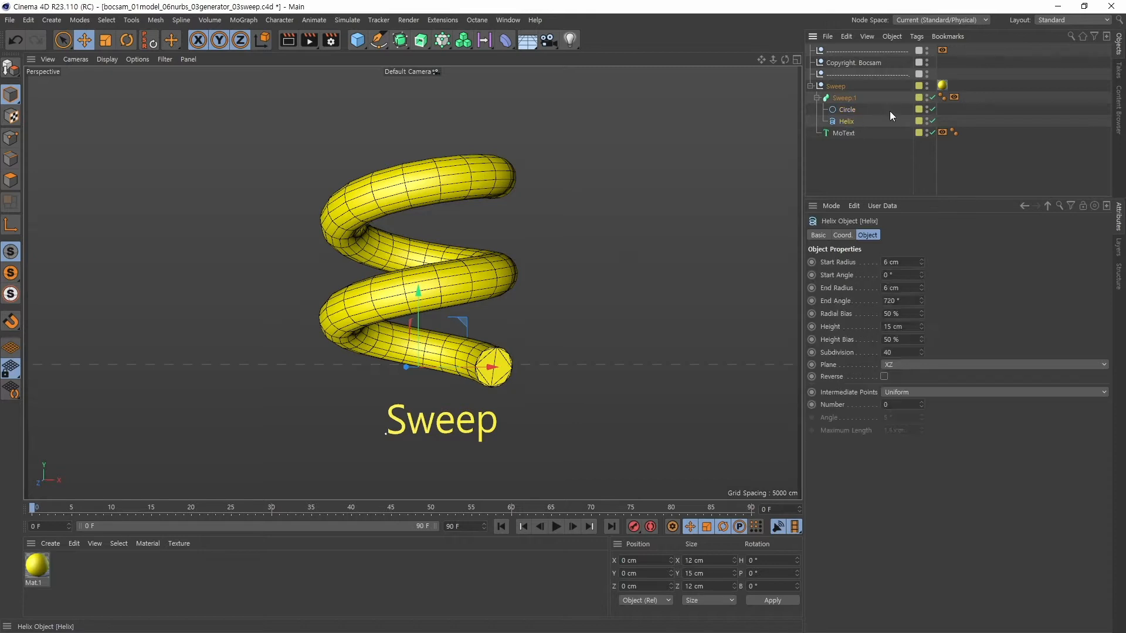
{"action": "left_click", "coordinate": [932, 98]}
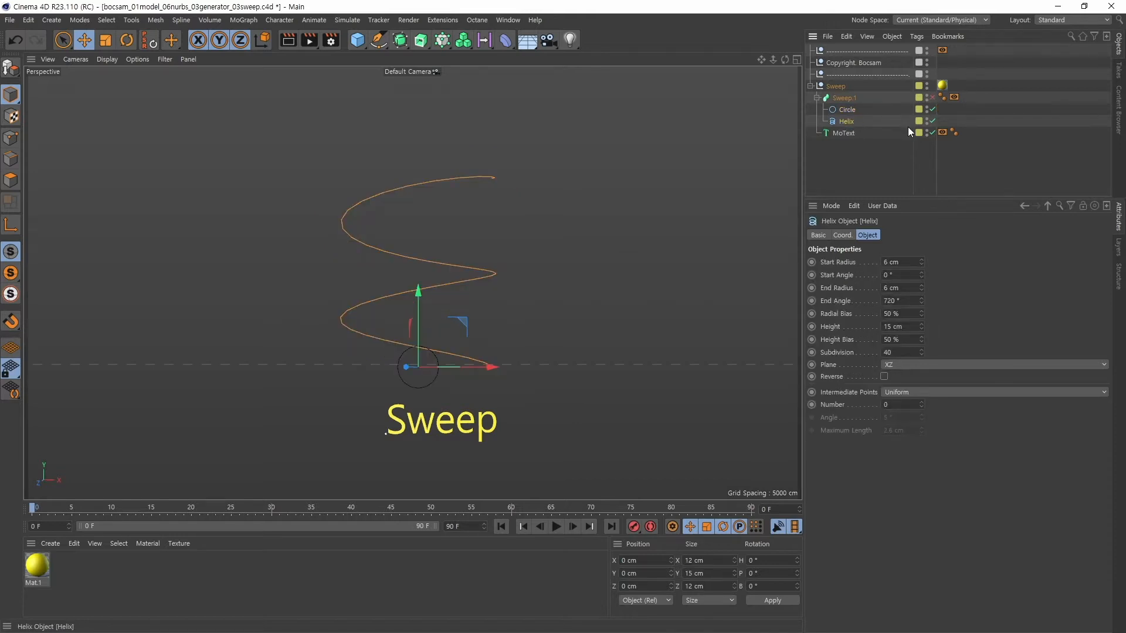
{"action": "left_click", "coordinate": [933, 97]}
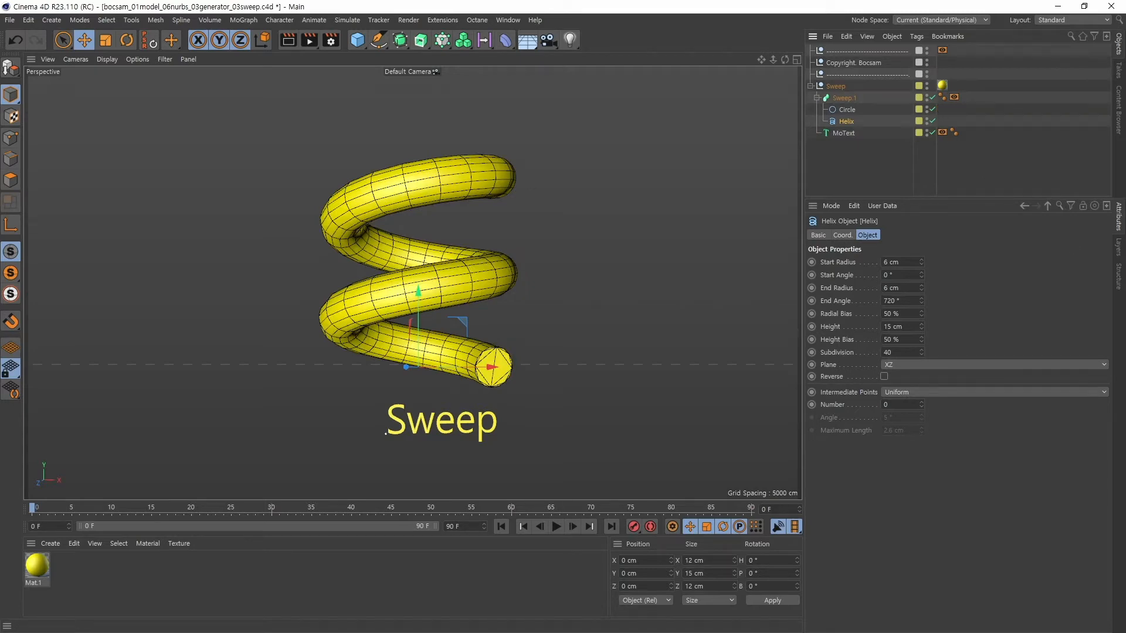
Step: Switch to the Pinterest Sweep board in the browser and examine the wire heart, yellow pipe sculpture and banana reference pins
{"action": "key", "text": "alt+Tab"}
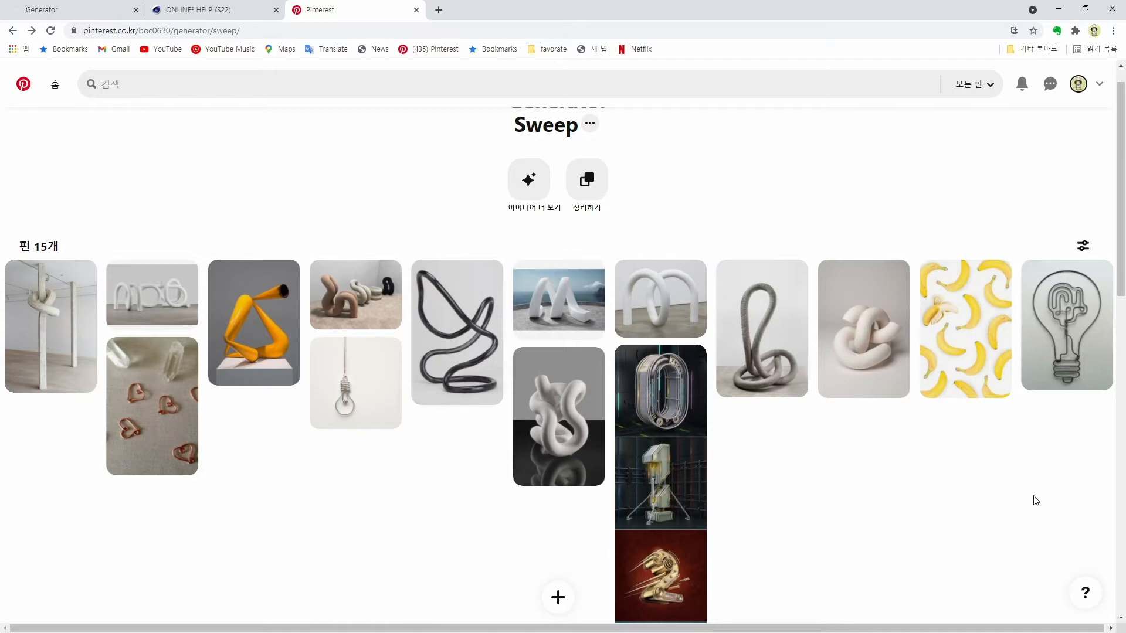
{"action": "left_click", "coordinate": [155, 416]}
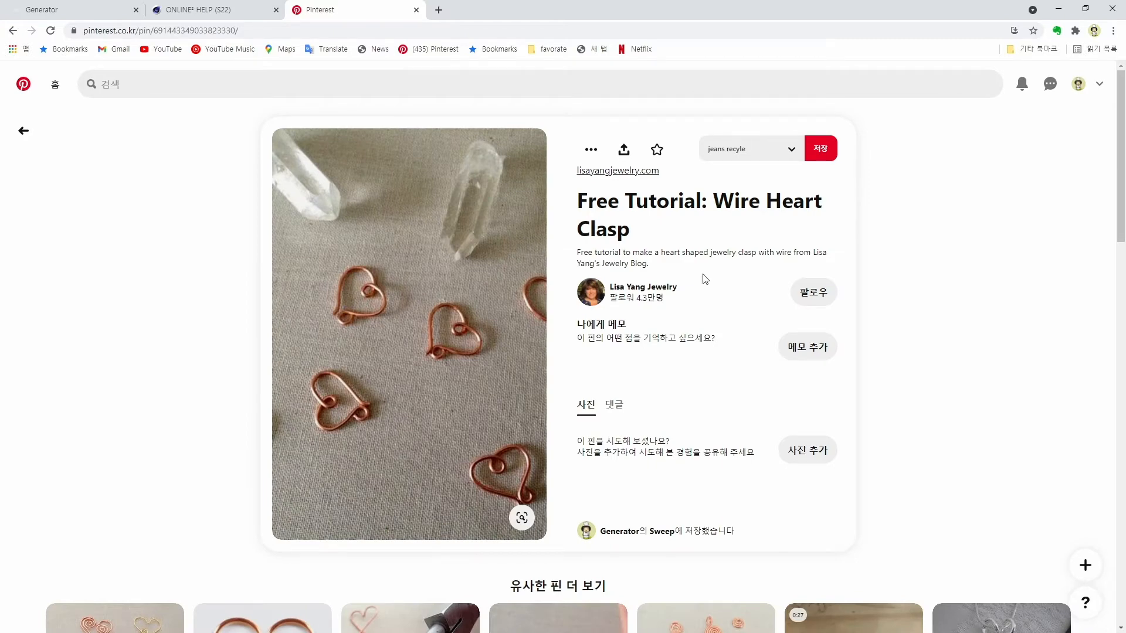
{"action": "left_click", "coordinate": [24, 131]}
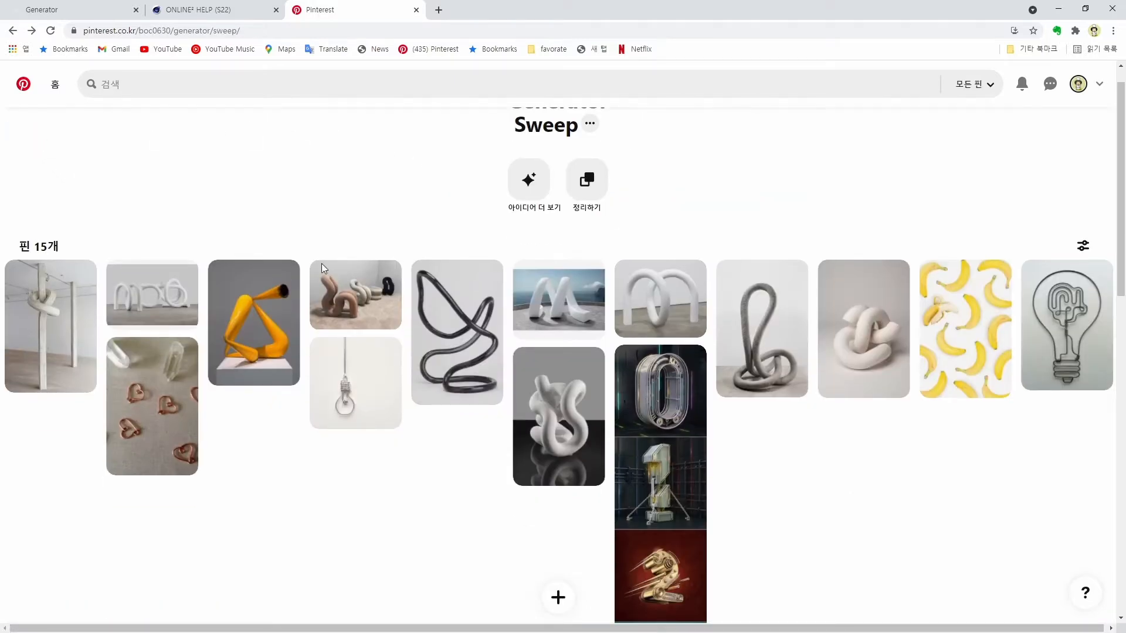
{"action": "left_click", "coordinate": [271, 324]}
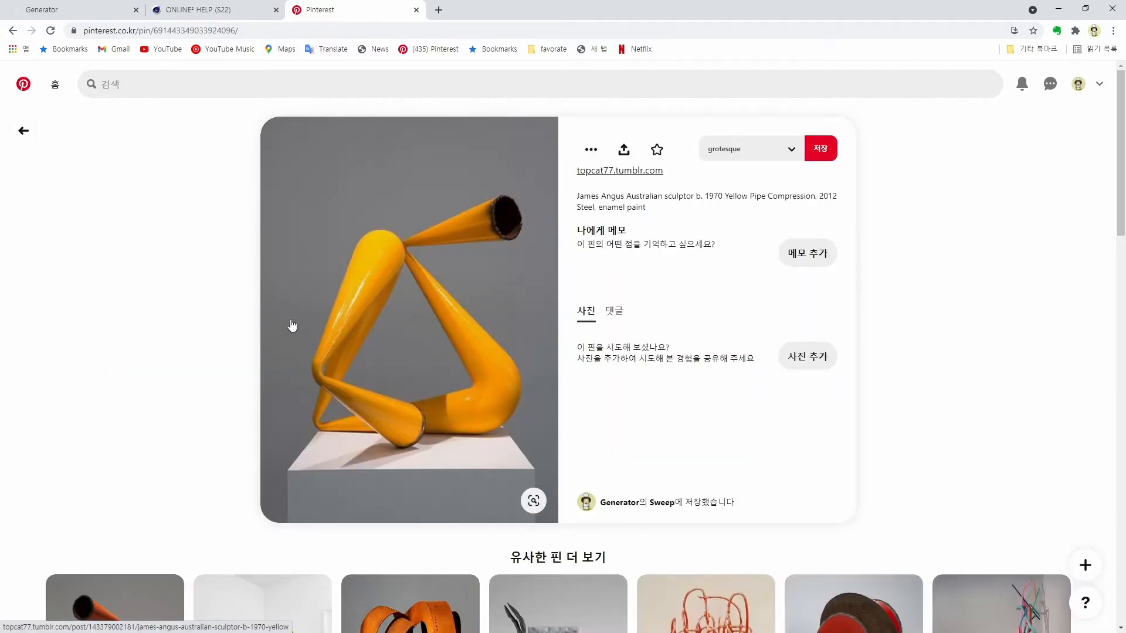
{"action": "left_click", "coordinate": [24, 132]}
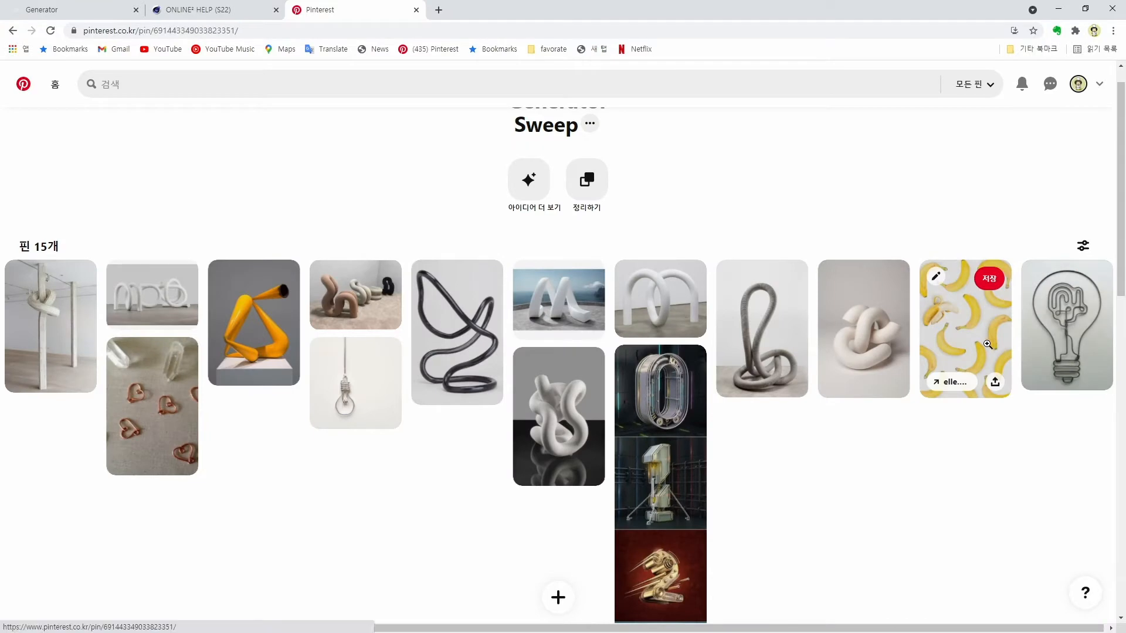
{"action": "left_click", "coordinate": [986, 351]}
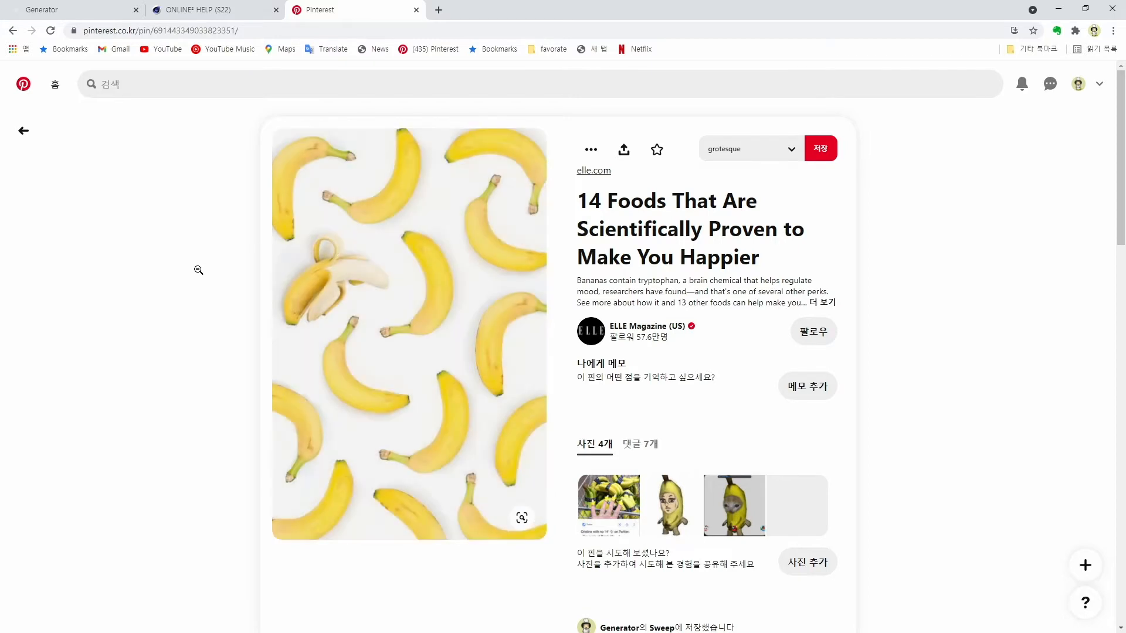
{"action": "left_click", "coordinate": [24, 131]}
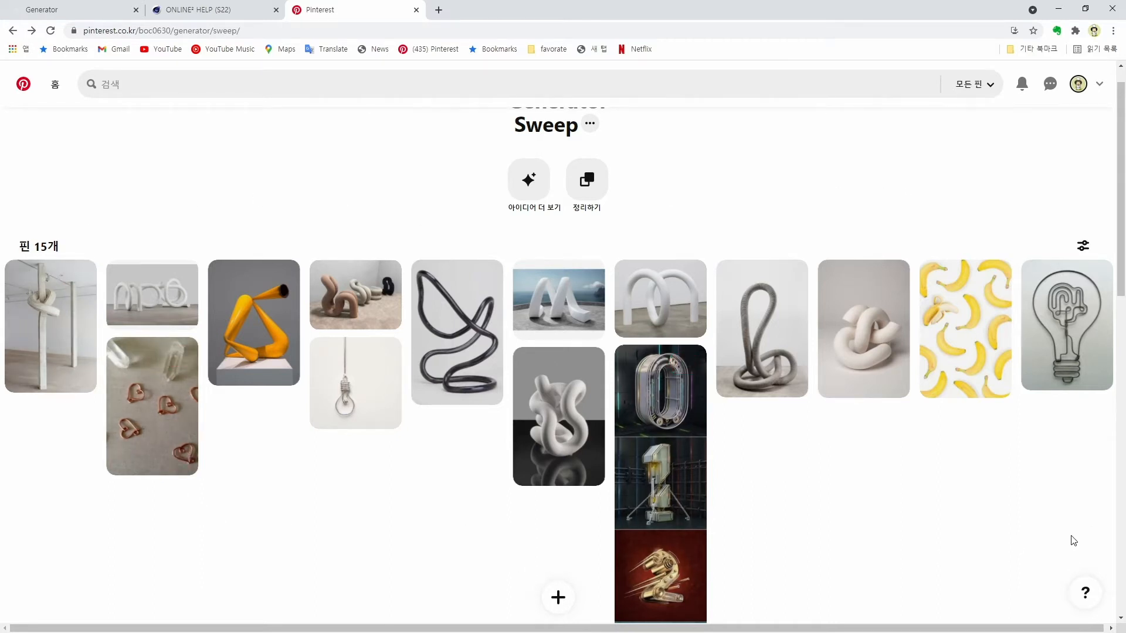
{"action": "left_click", "coordinate": [1058, 8]}
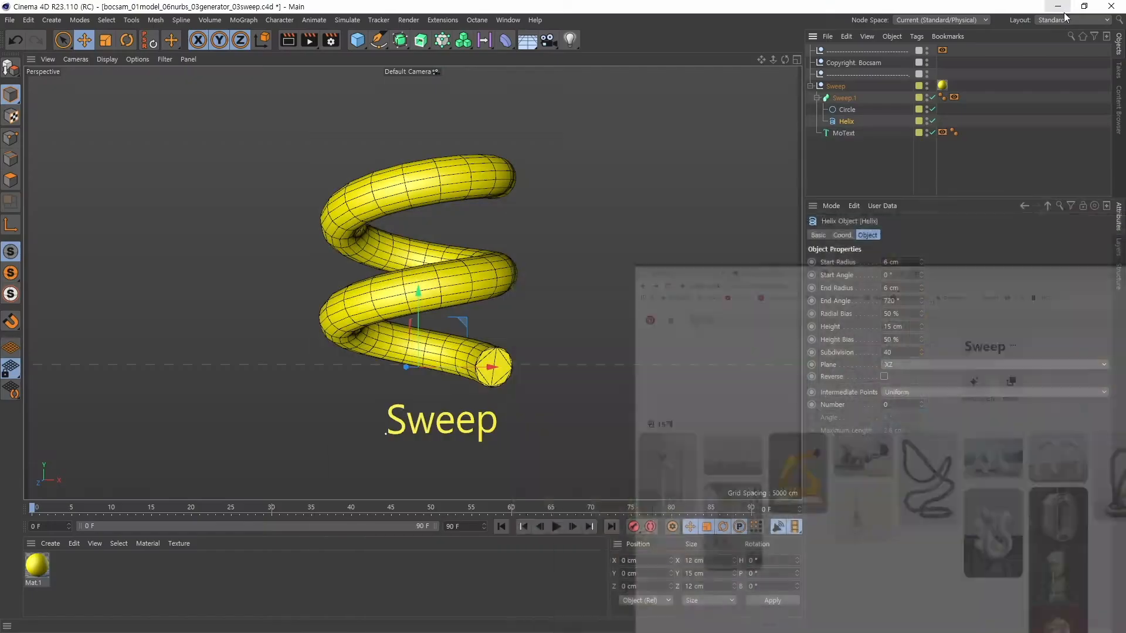
Step: Migrate the Sweep.1 object's legacy Caps and Rounding settings to the new caps system
{"action": "left_click", "coordinate": [847, 98]}
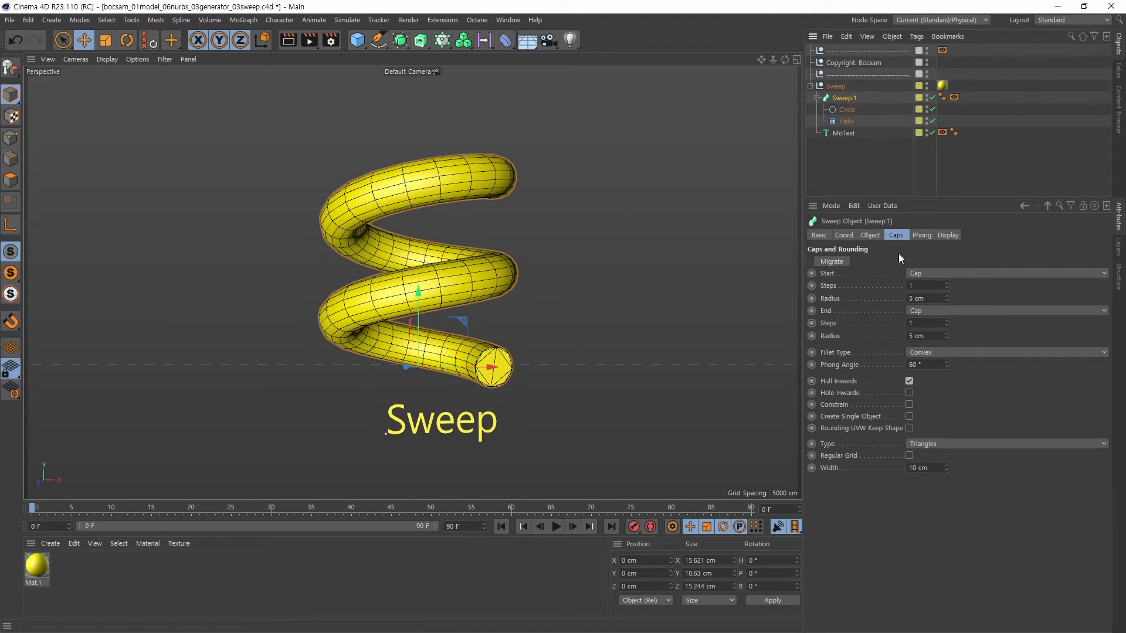
{"action": "left_click", "coordinate": [873, 235]}
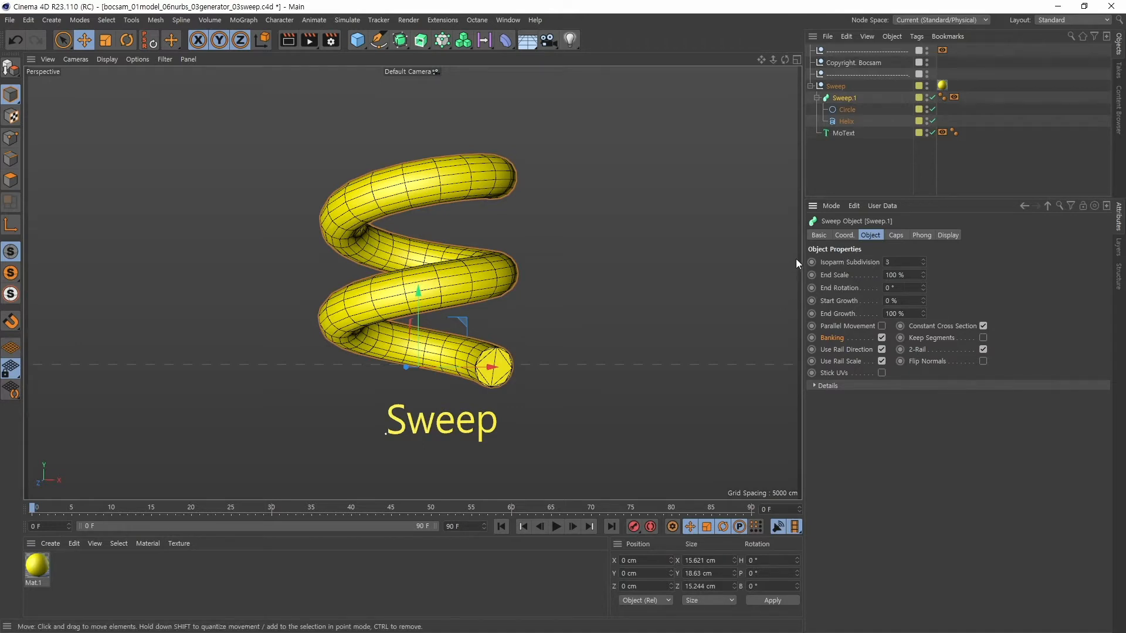
{"action": "left_click", "coordinate": [895, 235]}
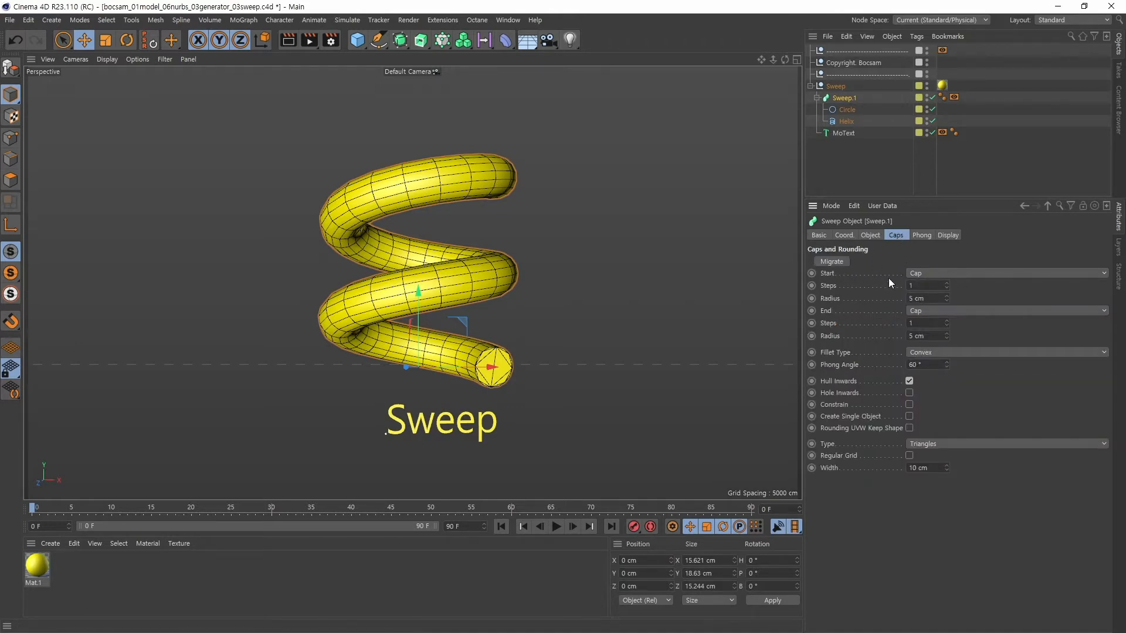
{"action": "left_click_drag", "start_coordinate": [579, 255], "coordinate": [536, 266], "text": "alt"}
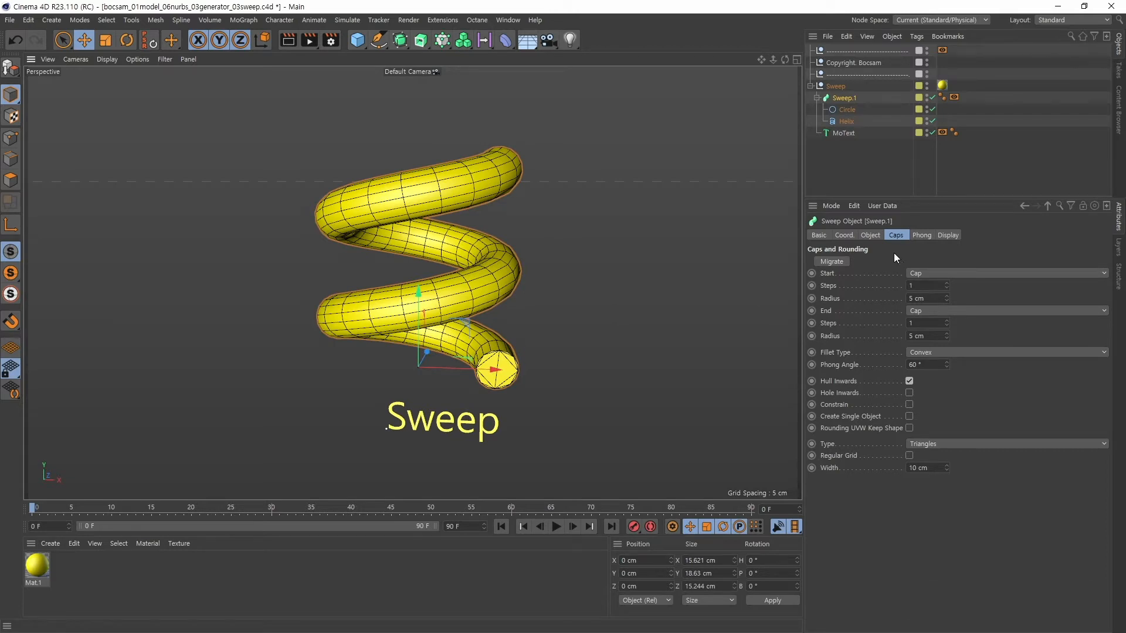
{"action": "left_click", "coordinate": [835, 261]}
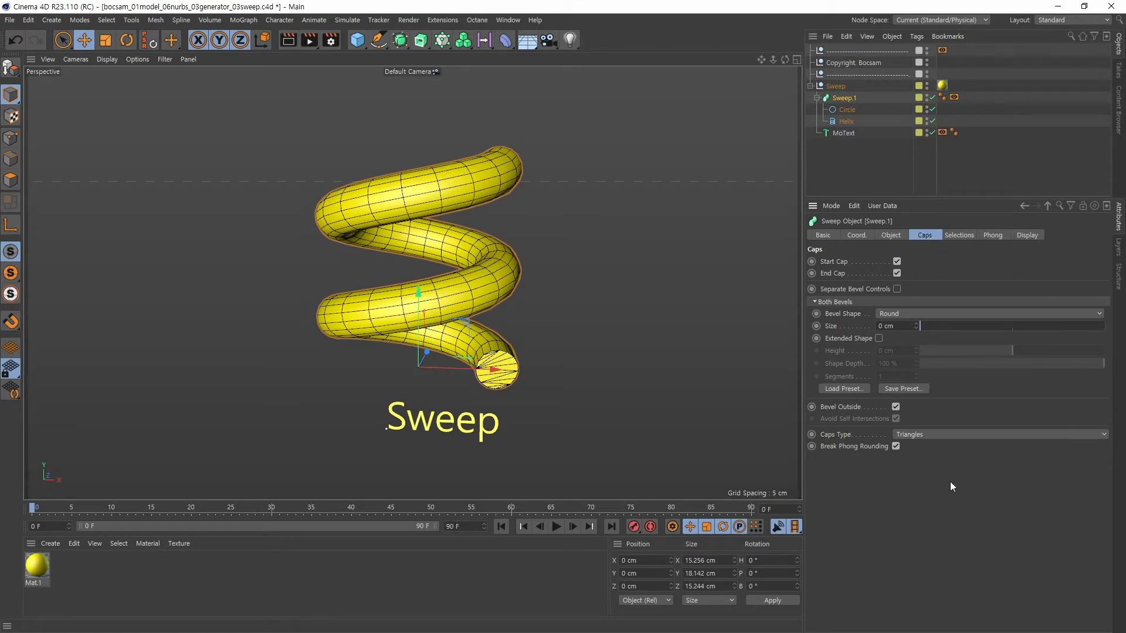
Step: Review the Sweep.1 object's polygon and edge selection options and its object properties
{"action": "left_click", "coordinate": [961, 236]}
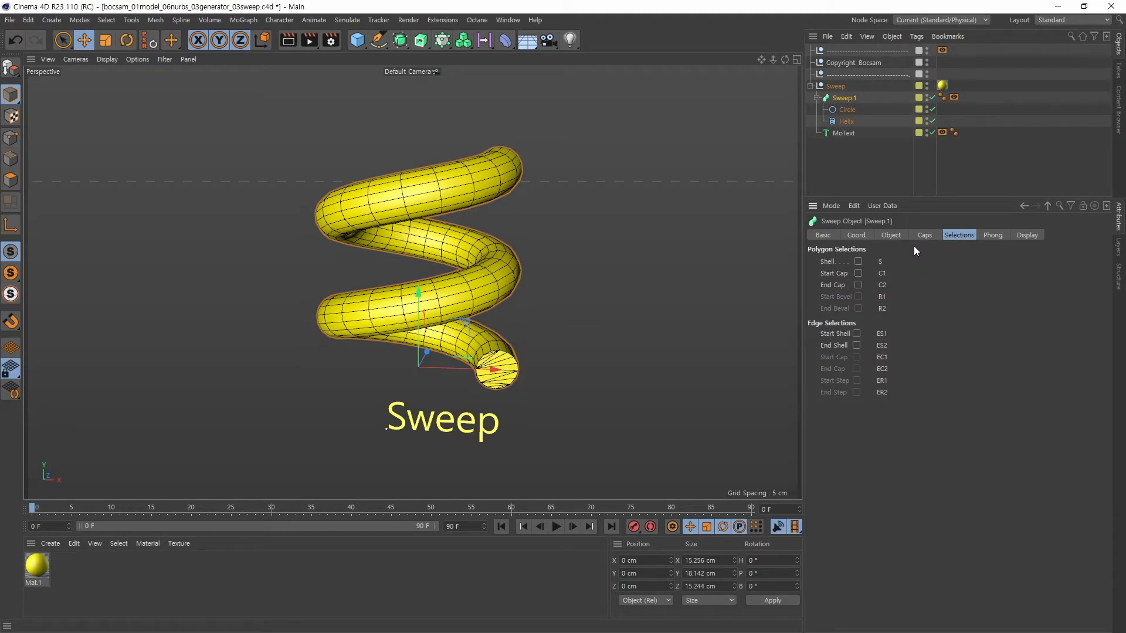
{"action": "left_click", "coordinate": [893, 236]}
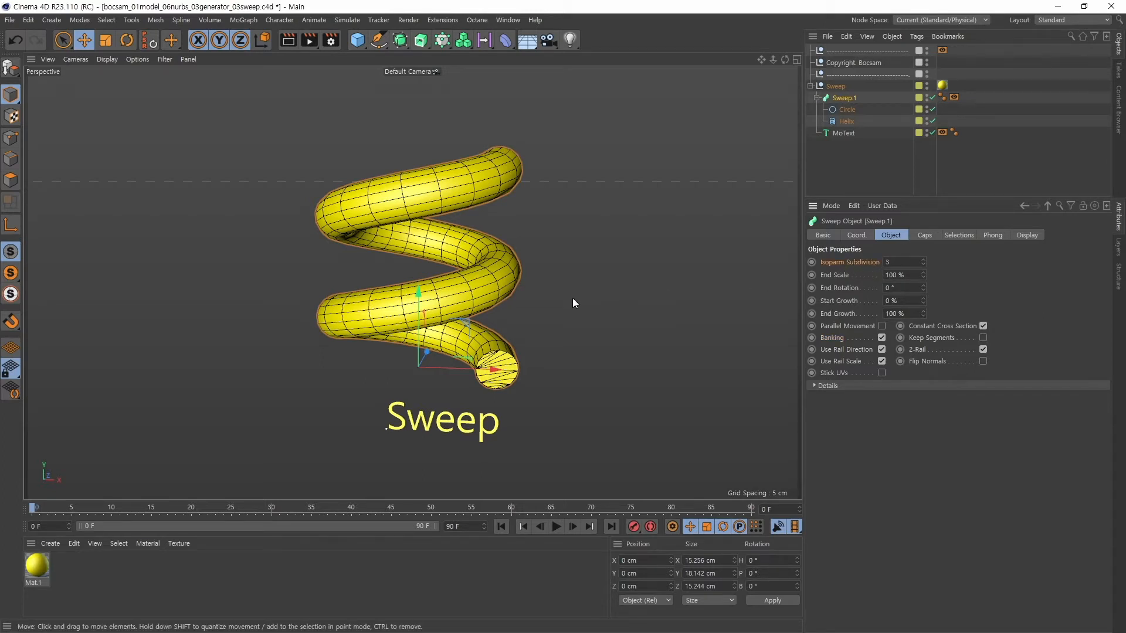
{"action": "mouse_move", "coordinate": [577, 306]}
{"action": "left_mouse_down", "text": "alt"}
{"action": "mouse_move", "coordinate": [589, 326]}
{"action": "mouse_move", "coordinate": [577, 328]}
{"action": "left_mouse_up", "text": "alt"}
{"action": "middle_click_drag", "start_coordinate": [577, 328], "coordinate": [572, 298], "text": "alt"}
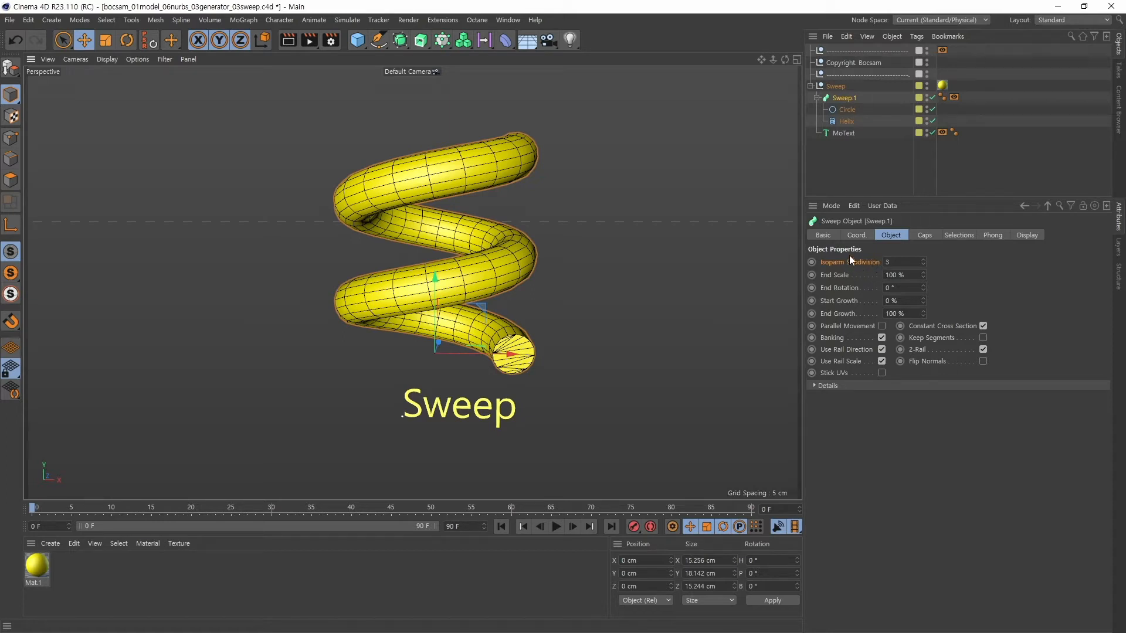
Step: Set the style of Sweep.1's display tag to Isoparms and inspect the coil from several angles
{"action": "left_click", "coordinate": [955, 98]}
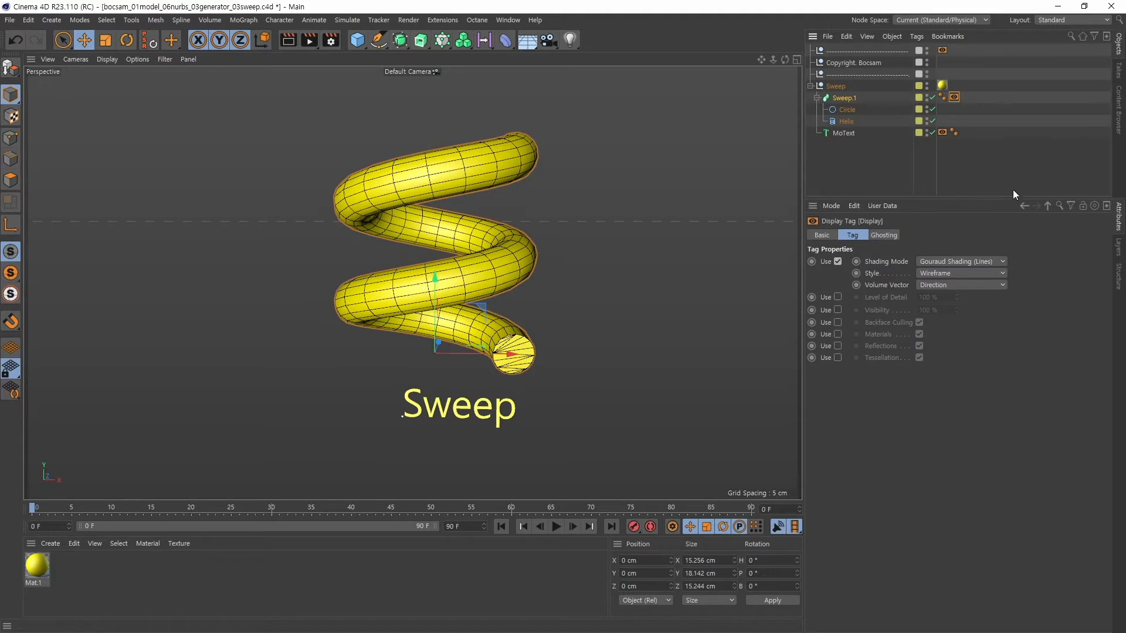
{"action": "left_click", "coordinate": [953, 274]}
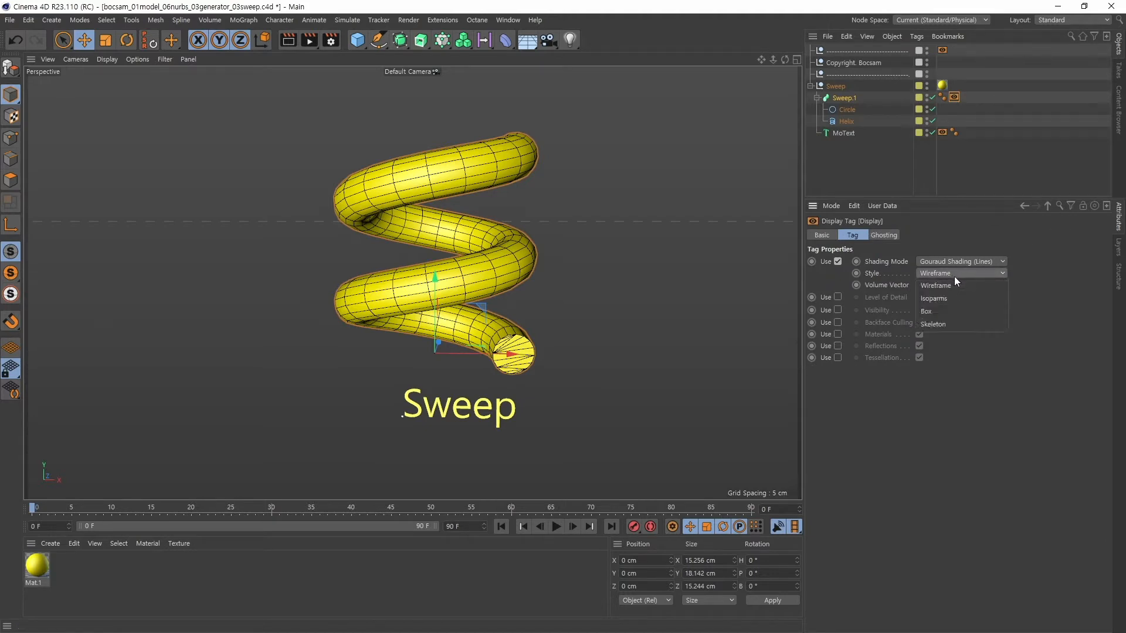
{"action": "left_click", "coordinate": [938, 298]}
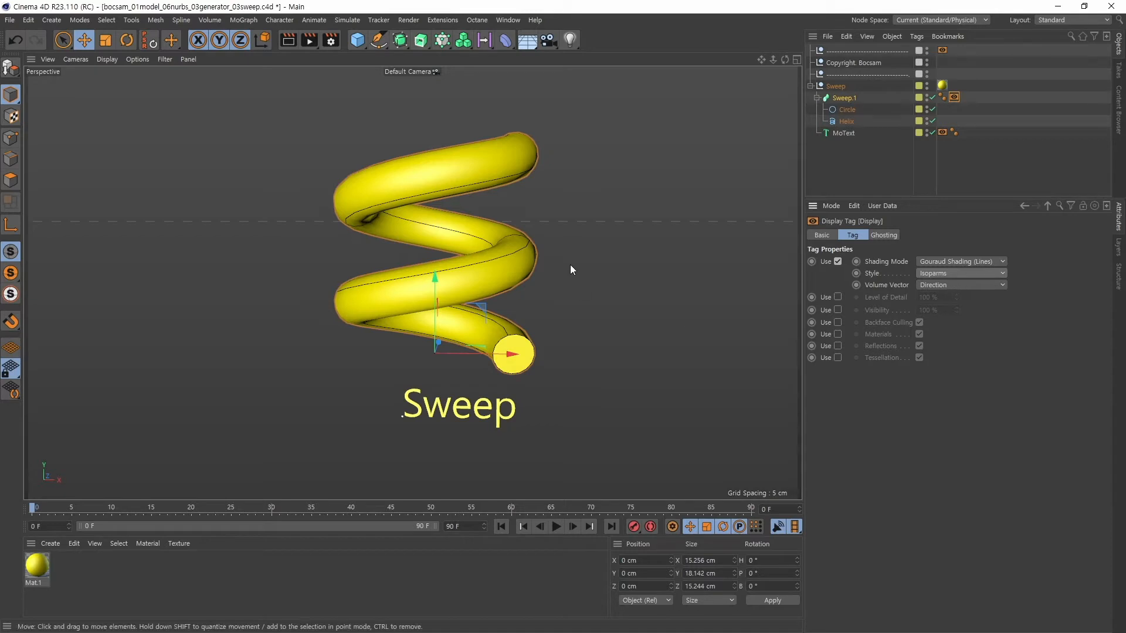
{"action": "left_click_drag", "start_coordinate": [571, 267], "coordinate": [738, 288], "text": "alt"}
{"action": "left_click_drag", "start_coordinate": [761, 255], "coordinate": [560, 309], "text": "alt"}
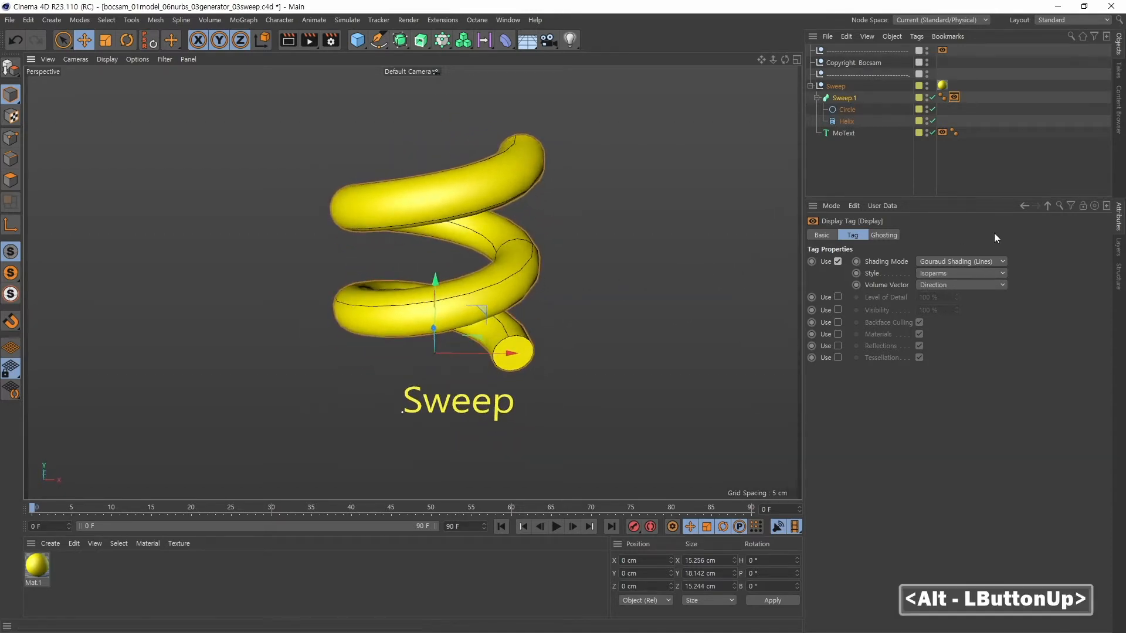
Step: Set the style of Sweep.1's display tag to Wireframe and return to the sweep's object properties
{"action": "left_click", "coordinate": [979, 274]}
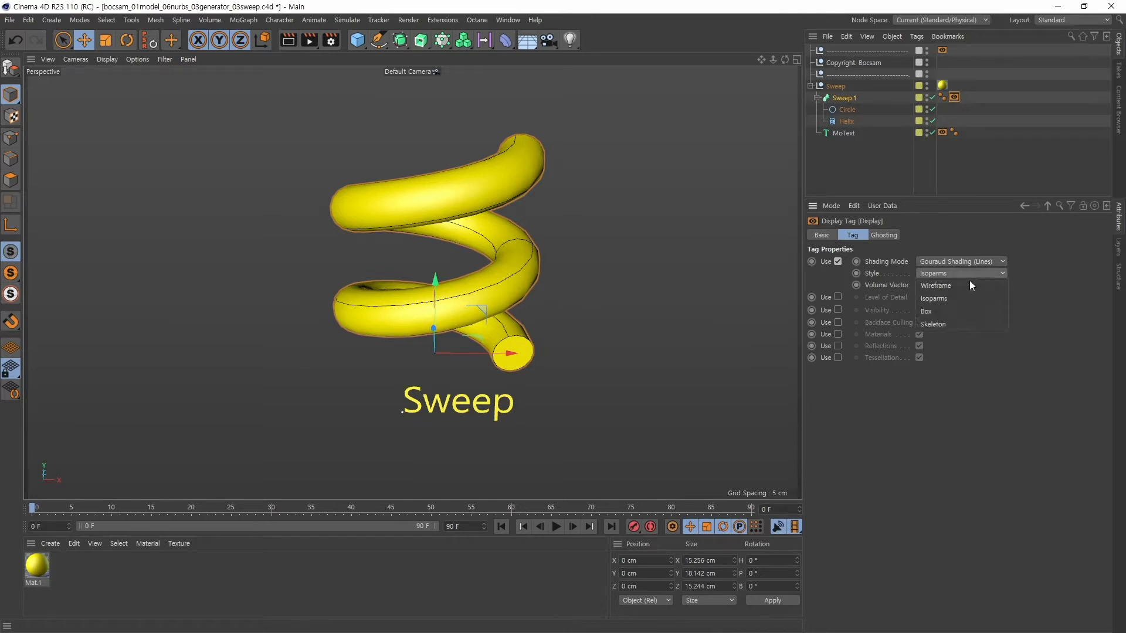
{"action": "left_click", "coordinate": [969, 279]}
{"action": "left_click", "coordinate": [844, 98]}
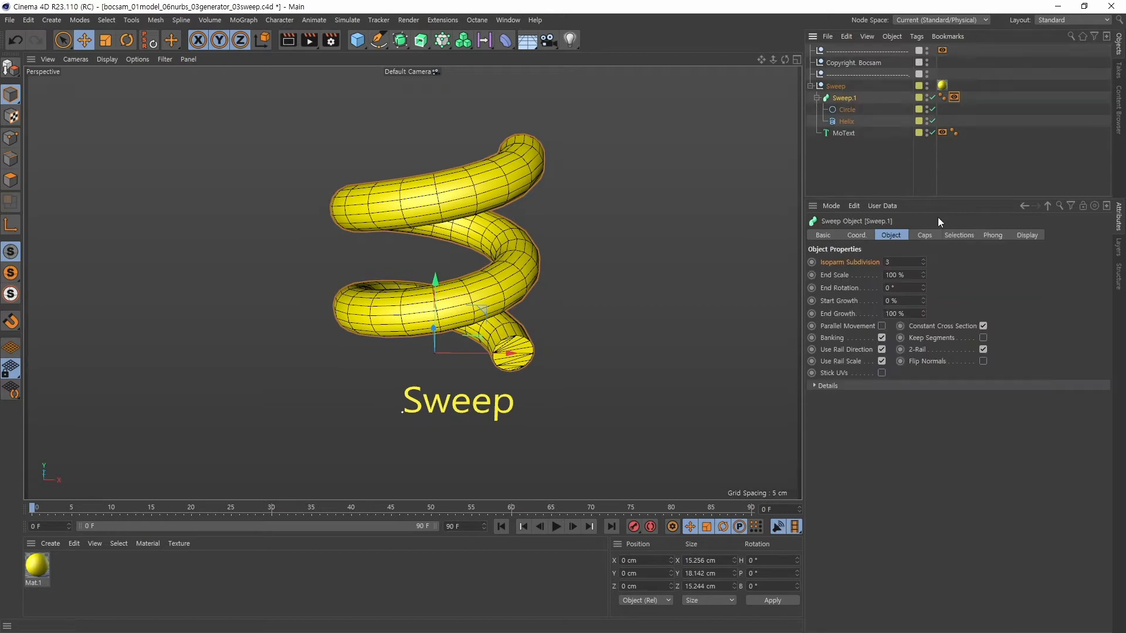
{"action": "middle_click_drag", "start_coordinate": [593, 290], "coordinate": [599, 325], "text": "alt"}
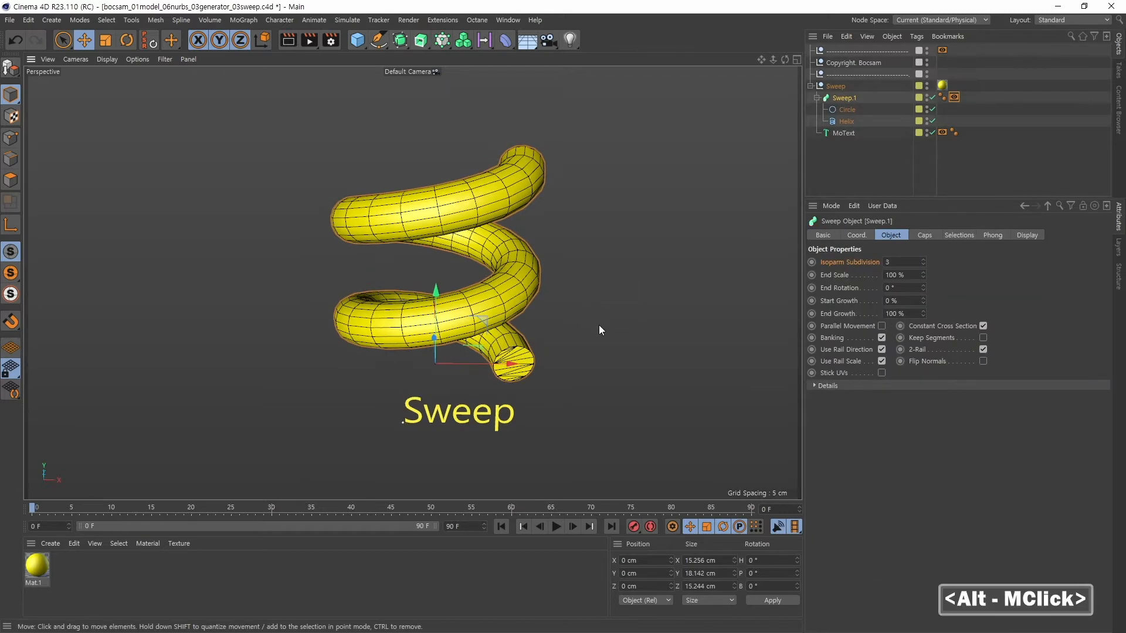
{"action": "left_click_drag", "start_coordinate": [599, 325], "coordinate": [580, 304], "text": "alt"}
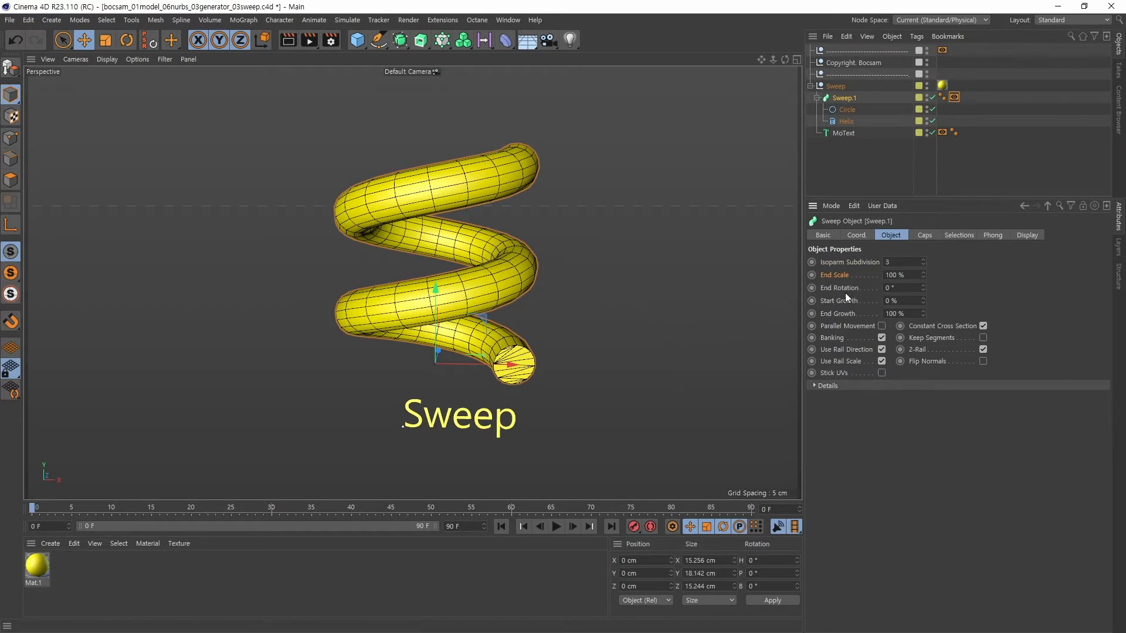
Step: Disable and re-enable Sweep.1 to compare the coil with its circle and helix splines, and try its growth settings
{"action": "left_click", "coordinate": [932, 97]}
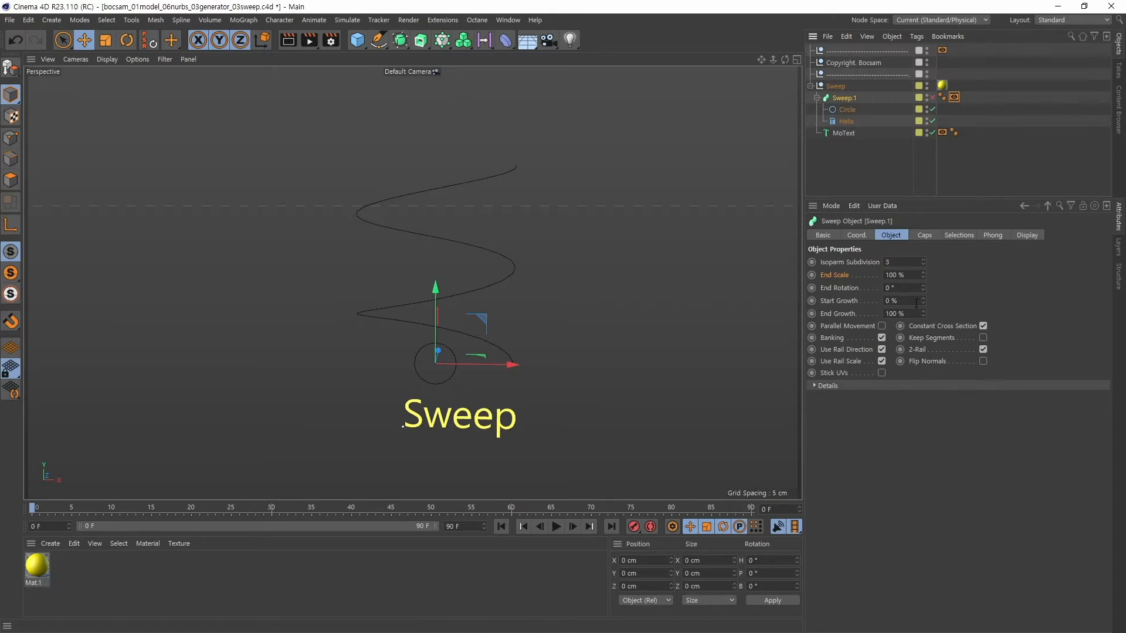
{"action": "left_click", "coordinate": [931, 97]}
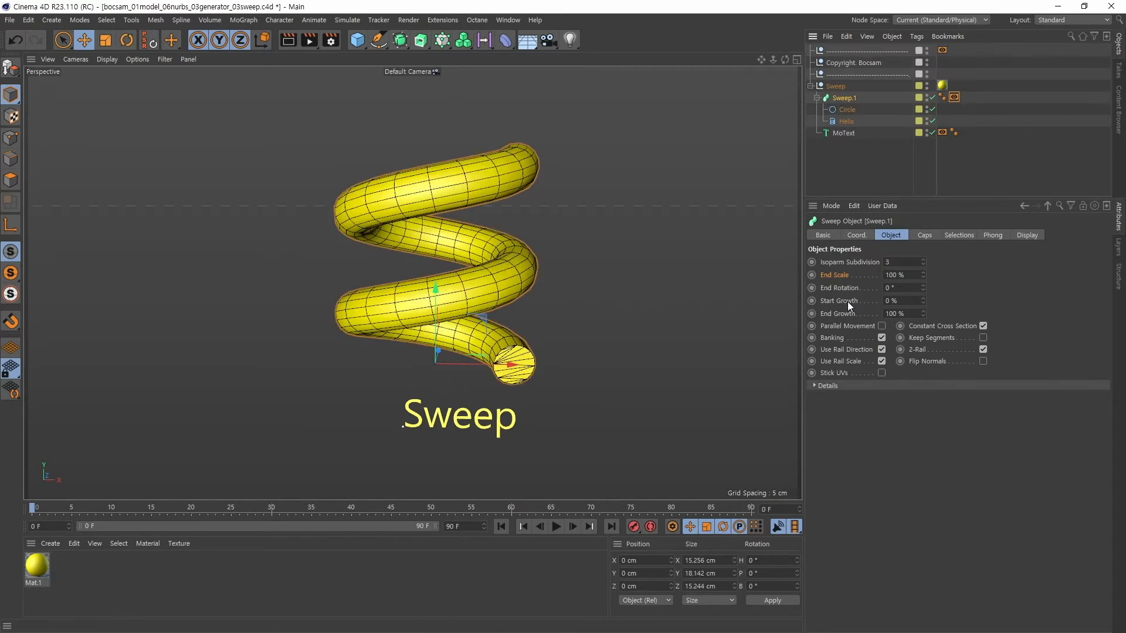
{"action": "left_click", "coordinate": [844, 302]}
{"action": "mouse_move", "coordinate": [922, 309]}
{"action": "left_mouse_down"}
{"action": "mouse_move", "coordinate": [932, 350]}
{"action": "mouse_move", "coordinate": [920, 259]}
{"action": "mouse_move", "coordinate": [937, 321]}
{"action": "mouse_move", "coordinate": [931, 352]}
{"action": "mouse_move", "coordinate": [933, 304]}
{"action": "left_mouse_up"}
Step: Try tapering the coil by lowering Sweep.1's End Scale to 0 %, and restore it to 100 %
{"action": "left_click_drag", "start_coordinate": [923, 276], "coordinate": [923, 364]}
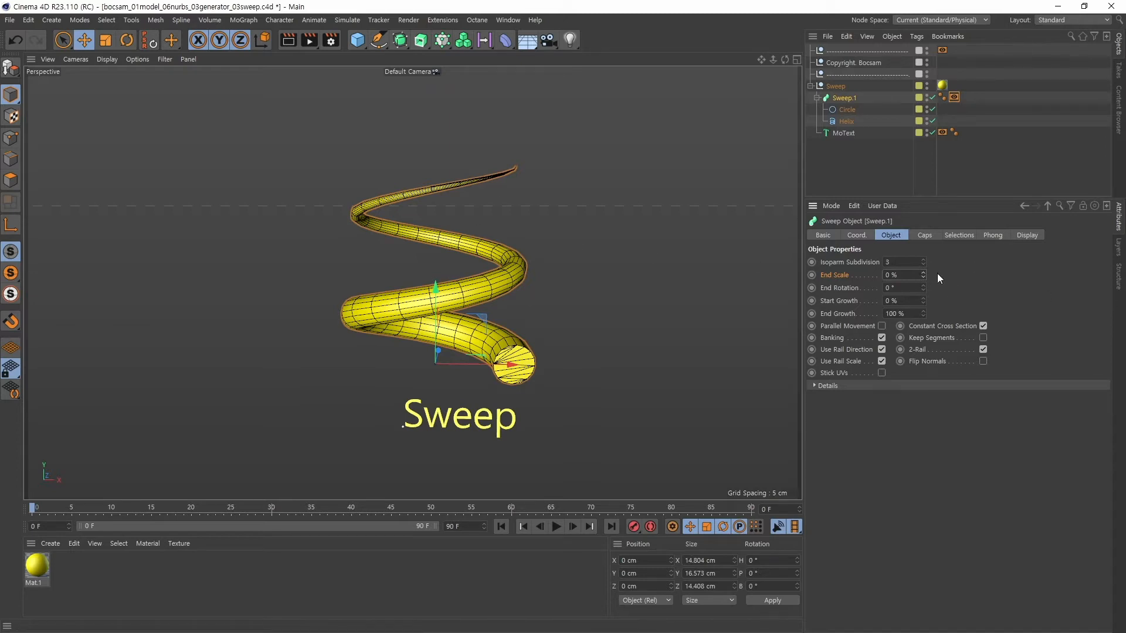
{"action": "left_click_drag", "start_coordinate": [924, 273], "coordinate": [845, 255]}
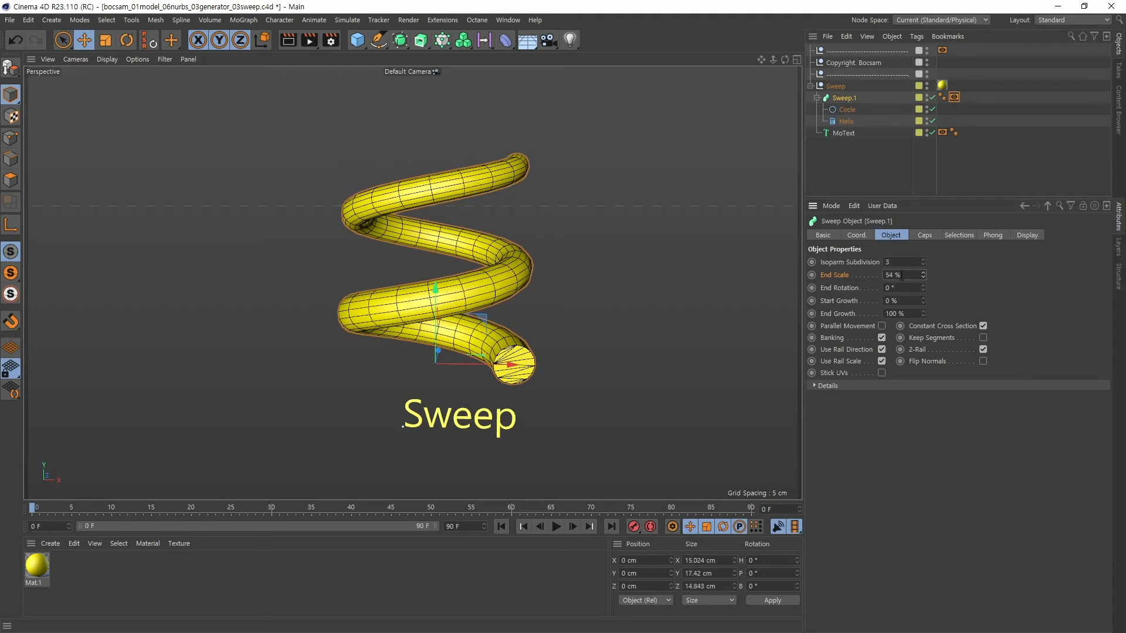
{"action": "type", "text": "100"}
{"action": "key", "text": "Return"}
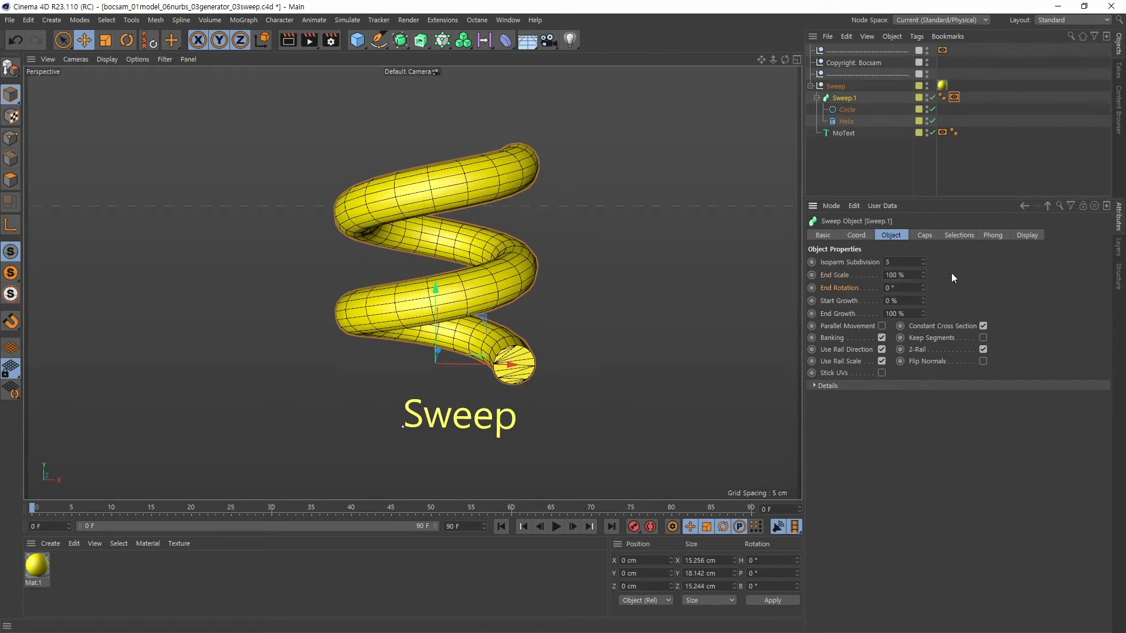
Step: Try End Rotation values such as 489° and 721° on Sweep.1, reset it to 0°, and vary End Growth briefly
{"action": "left_click_drag", "start_coordinate": [925, 286], "coordinate": [895, 3]}
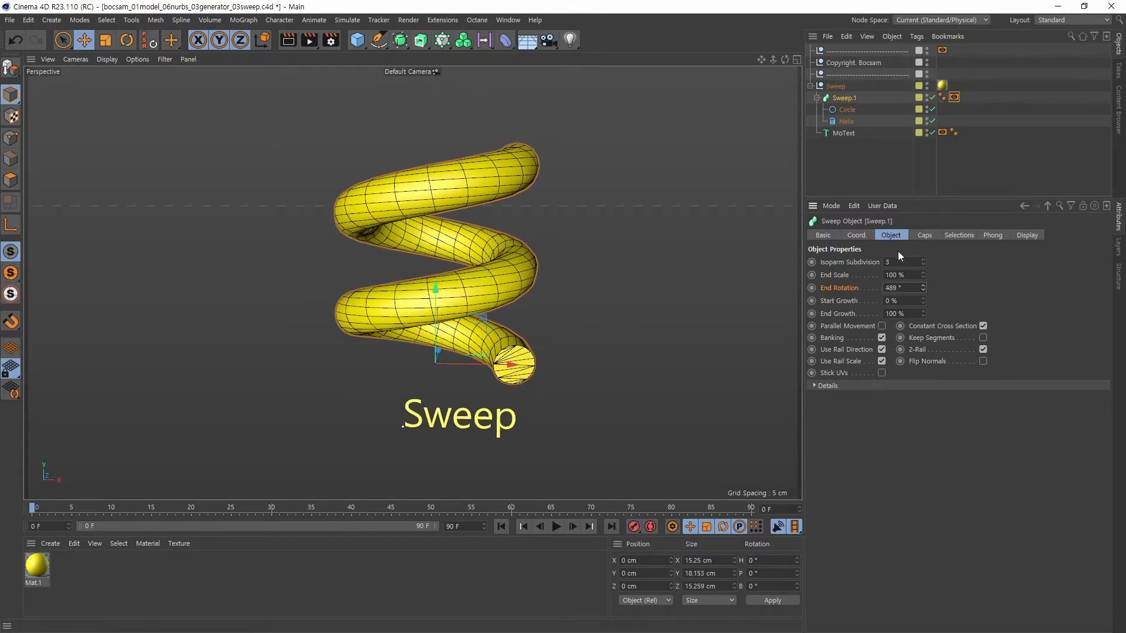
{"action": "left_click_drag", "start_coordinate": [922, 288], "coordinate": [955, 150]}
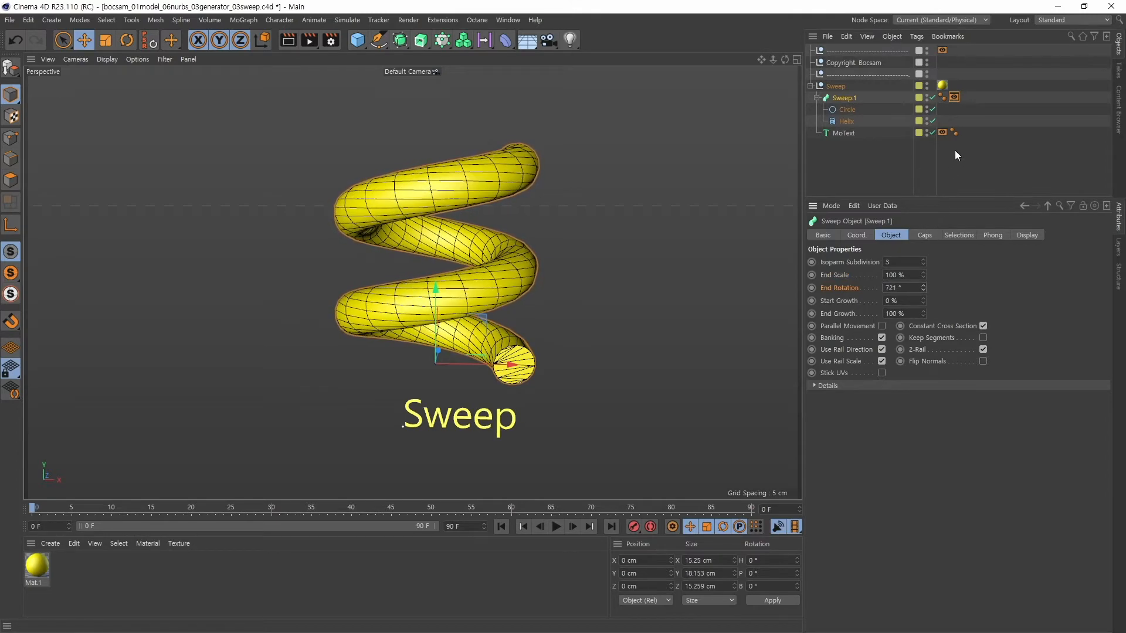
{"action": "mouse_move", "coordinate": [924, 288]}
{"action": "left_mouse_down"}
{"action": "mouse_move", "coordinate": [934, 222]}
{"action": "mouse_move", "coordinate": [931, 288]}
{"action": "left_mouse_up"}
{"action": "double_click", "coordinate": [913, 286]}
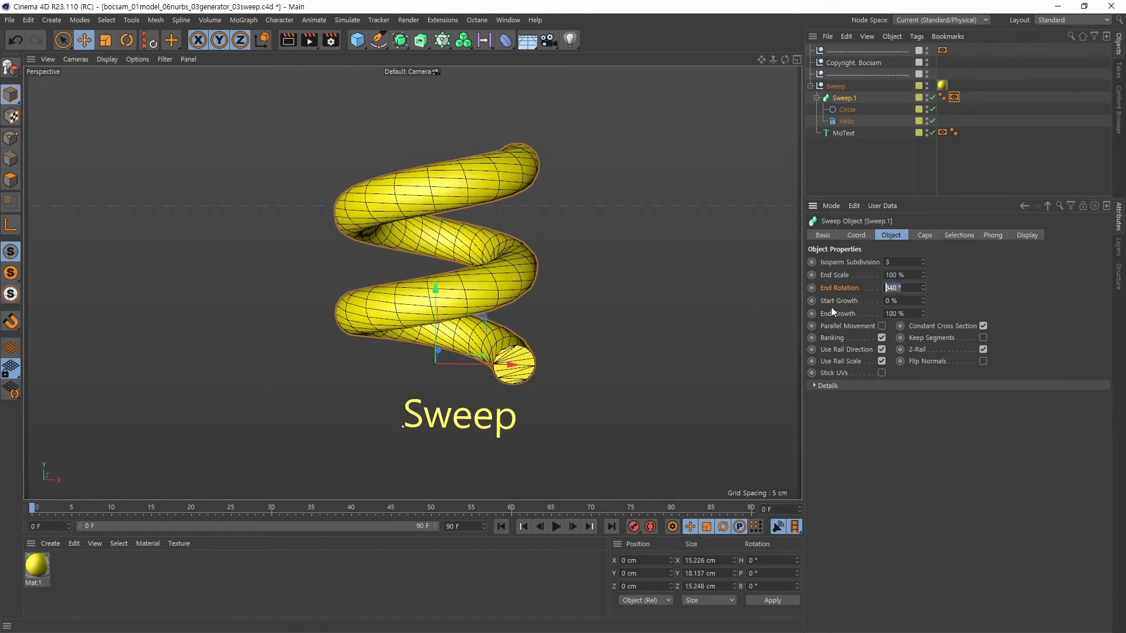
{"action": "type", "text": "0"}
{"action": "key", "text": "Return"}
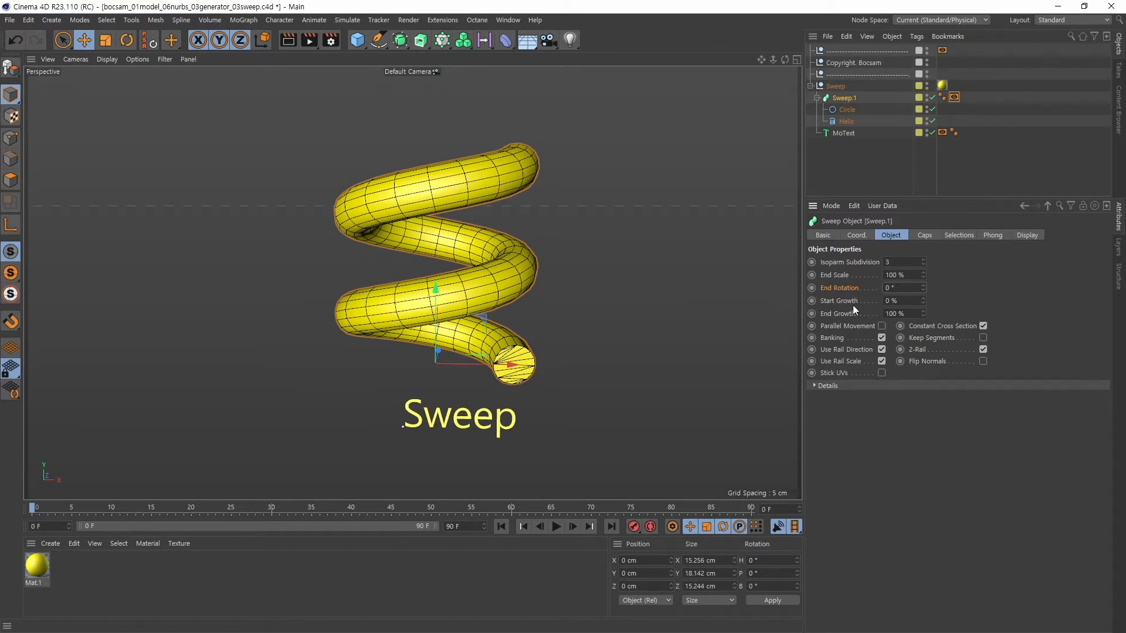
{"action": "left_click_drag", "start_coordinate": [924, 313], "coordinate": [932, 274]}
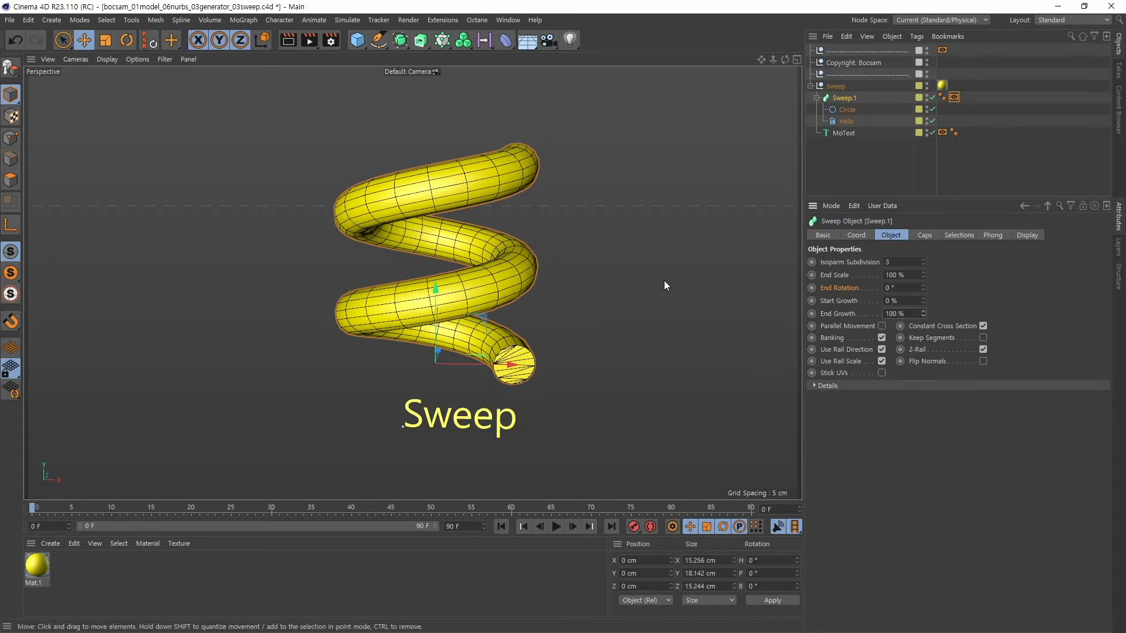
Step: Enable Parallel Movement on Sweep.1, compare the coil with its bare circle and helix splines, and turn the option off again
{"action": "mouse_move", "coordinate": [664, 280]}
{"action": "left_mouse_down", "text": "alt"}
{"action": "mouse_move", "coordinate": [652, 310]}
{"action": "mouse_move", "coordinate": [680, 293]}
{"action": "left_mouse_up", "text": "alt"}
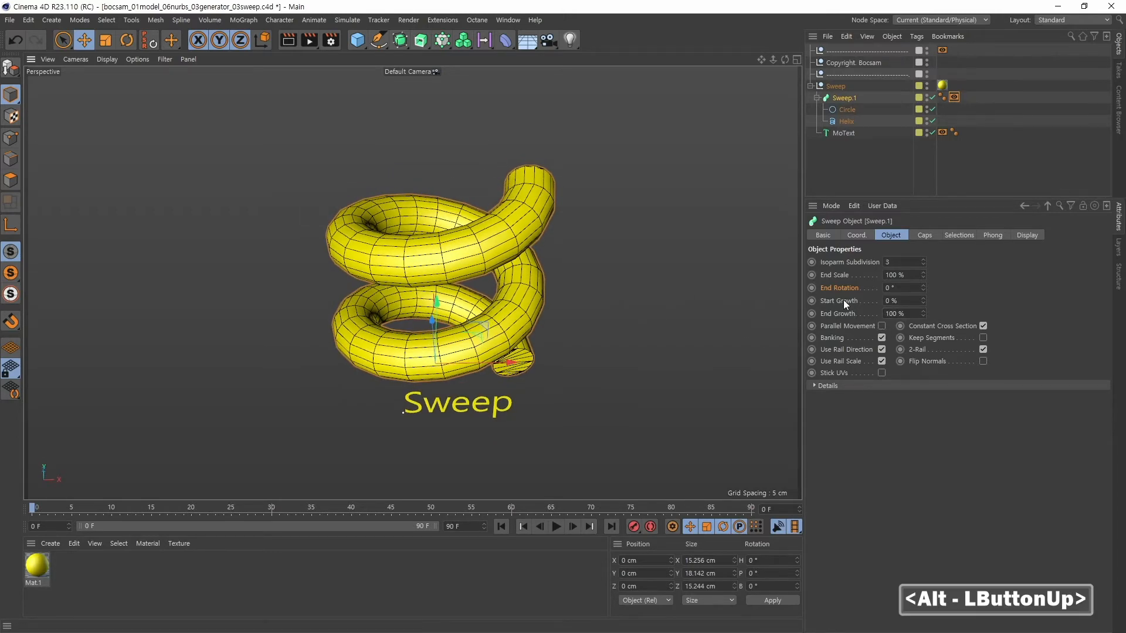
{"action": "left_click", "coordinate": [881, 326]}
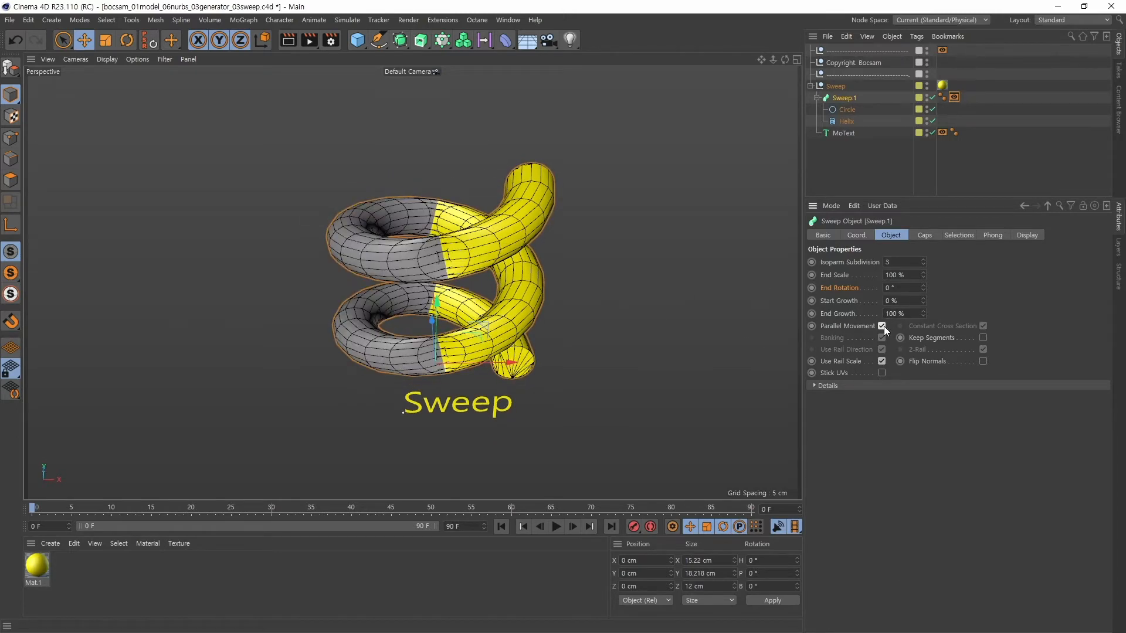
{"action": "left_click", "coordinate": [847, 109]}
{"action": "left_click_drag", "start_coordinate": [637, 265], "coordinate": [673, 291], "text": "alt"}
{"action": "left_click", "coordinate": [932, 98]}
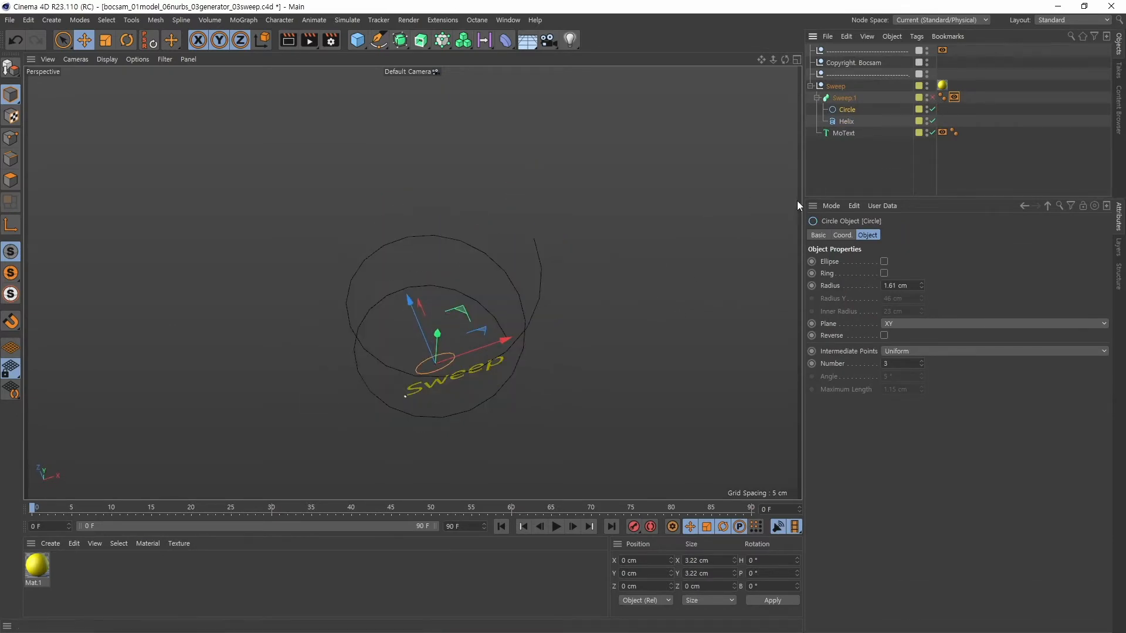
{"action": "left_click_drag", "start_coordinate": [569, 319], "coordinate": [456, 372], "text": "alt"}
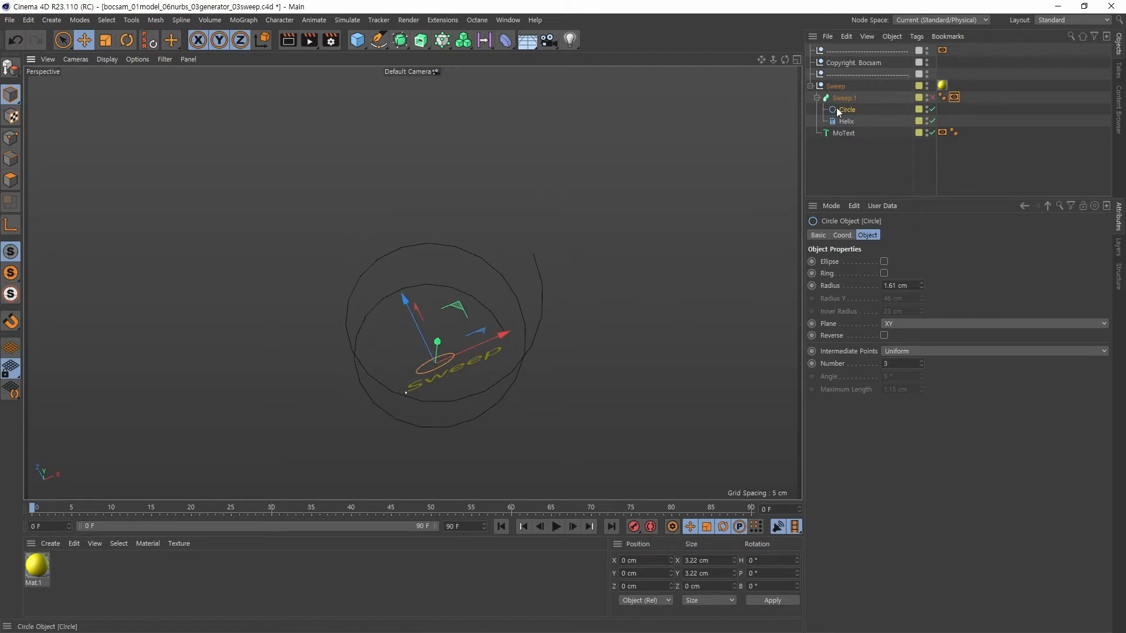
{"action": "left_click", "coordinate": [856, 99]}
{"action": "left_click", "coordinate": [931, 97]}
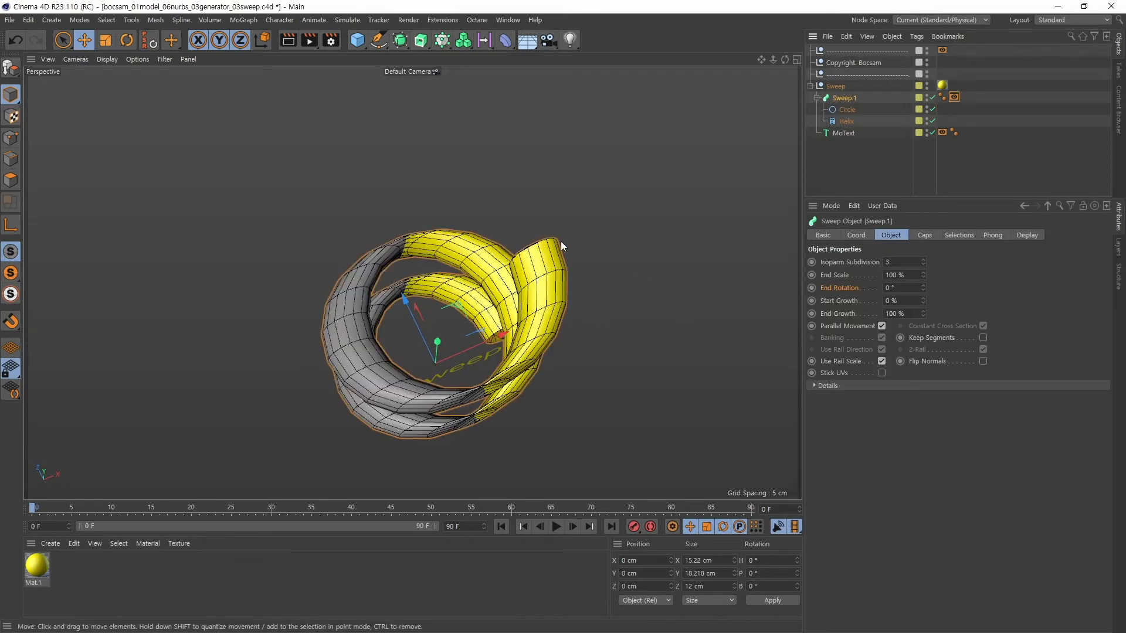
{"action": "left_click_drag", "start_coordinate": [557, 268], "coordinate": [573, 251], "text": "alt"}
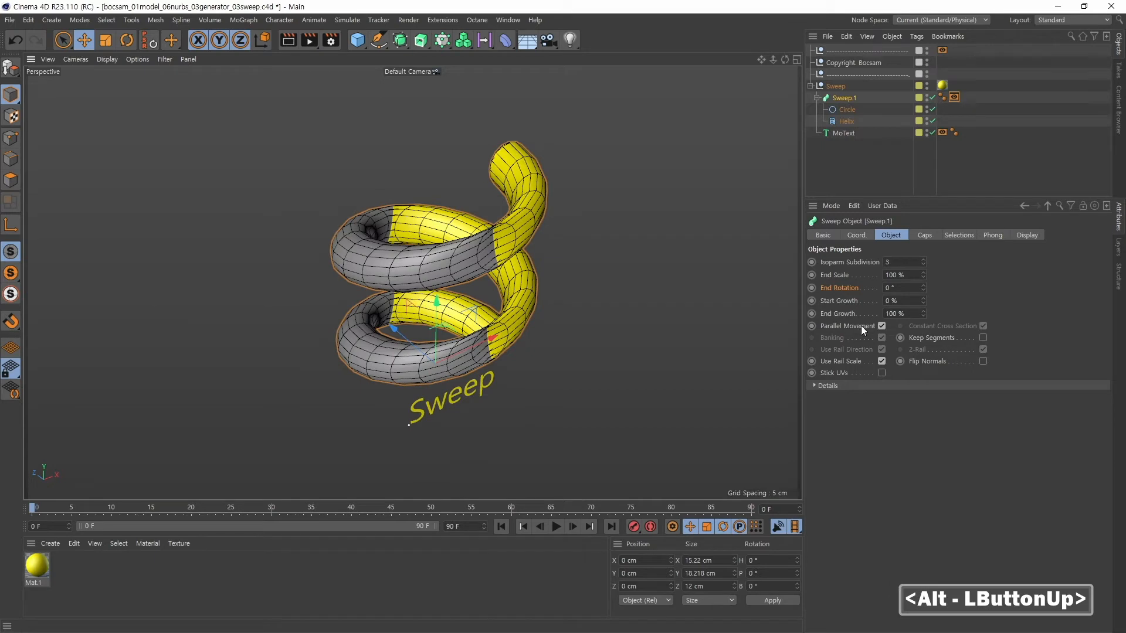
{"action": "left_click", "coordinate": [881, 326]}
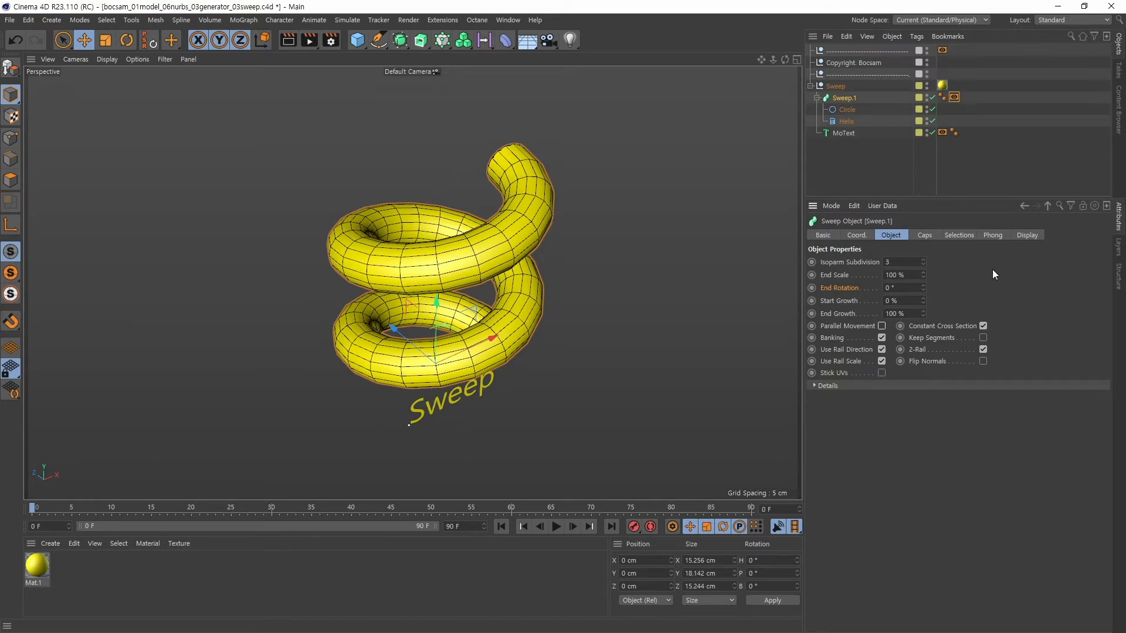
Step: Toggle Sweep.1's Banking option off and on to compare its effect on the coil, leaving it enabled
{"action": "left_click", "coordinate": [832, 338]}
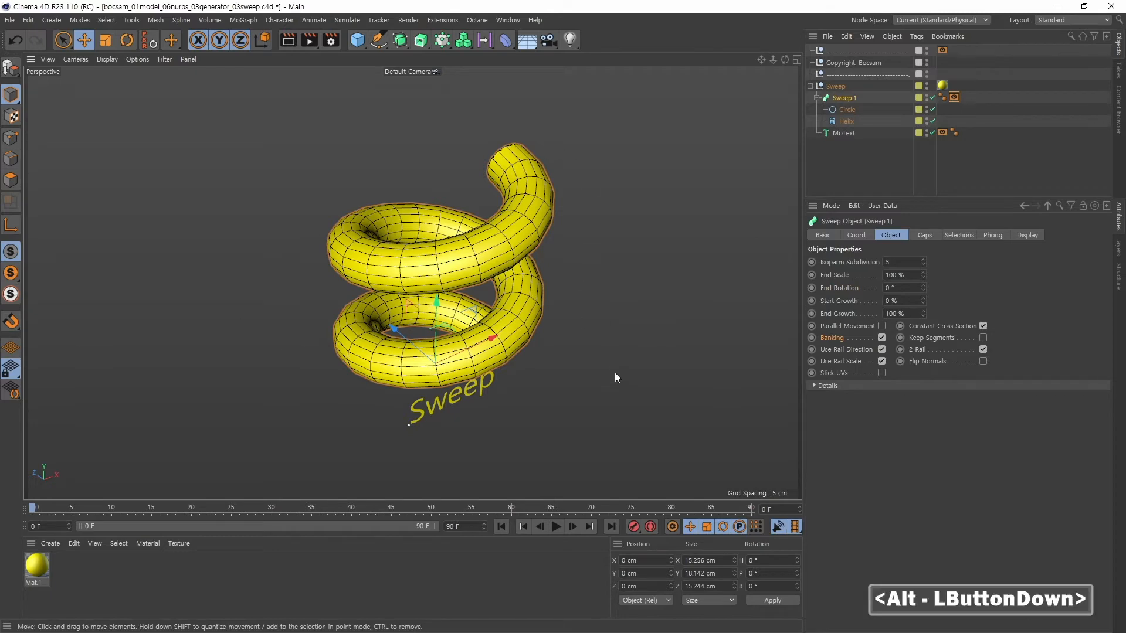
{"action": "left_click_drag", "start_coordinate": [615, 372], "coordinate": [400, 277], "text": "alt"}
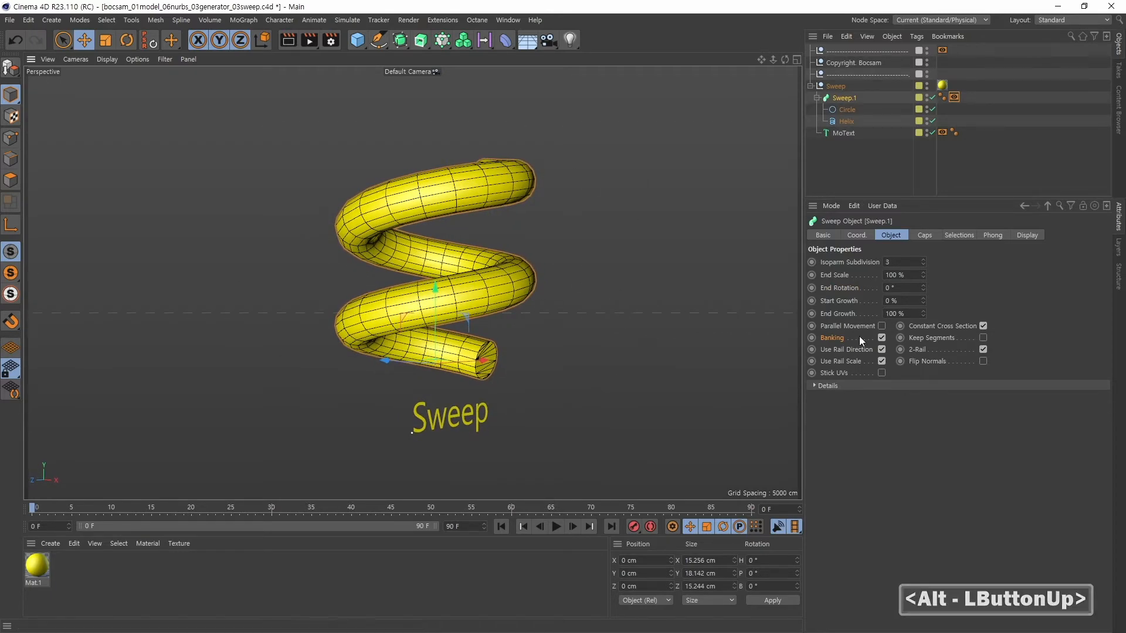
{"action": "left_click", "coordinate": [881, 337]}
{"action": "left_click", "coordinate": [881, 338]}
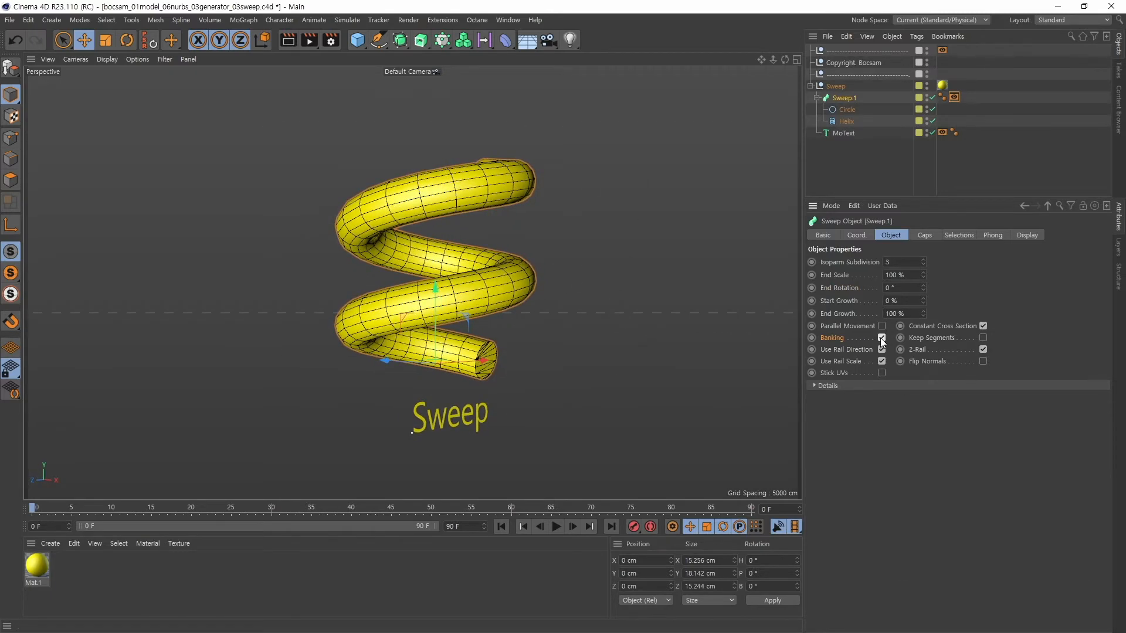
{"action": "left_click", "coordinate": [881, 338]}
{"action": "left_click", "coordinate": [882, 339]}
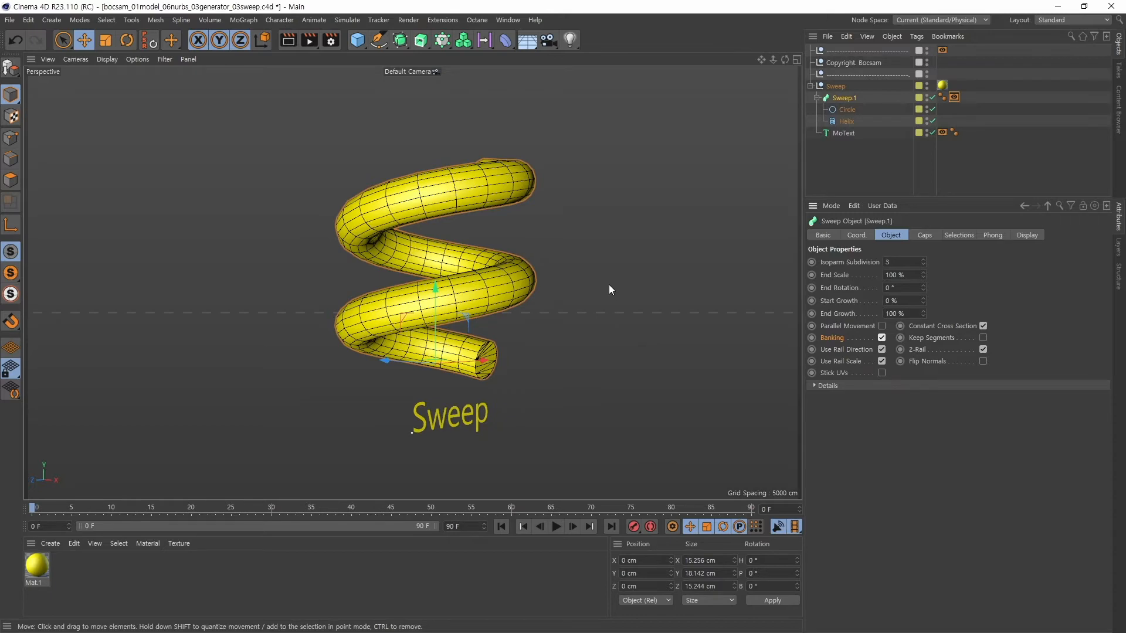
Step: Vary Sweep.1's End Growth repeatedly to preview the coil growing along the helix, and return it to 100 %
{"action": "left_click_drag", "start_coordinate": [610, 289], "coordinate": [649, 307], "text": "alt"}
{"action": "middle_click_drag", "start_coordinate": [649, 308], "coordinate": [619, 317], "text": "alt"}
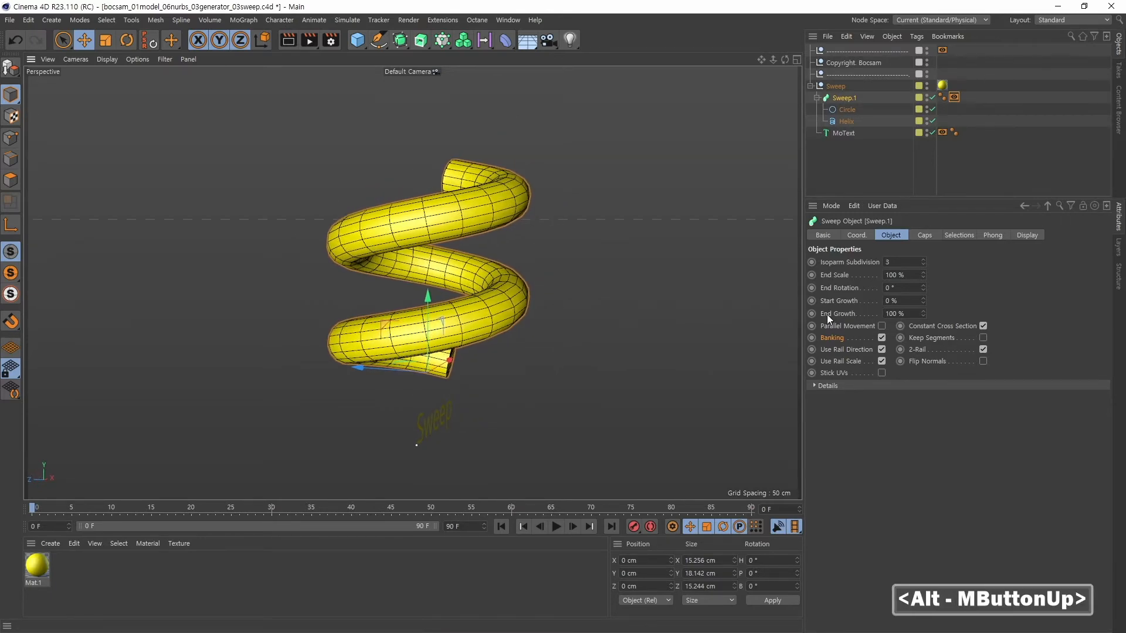
{"action": "left_click_drag", "start_coordinate": [696, 318], "coordinate": [667, 308], "text": "alt"}
{"action": "middle_click_drag", "start_coordinate": [667, 307], "coordinate": [625, 286], "text": "alt"}
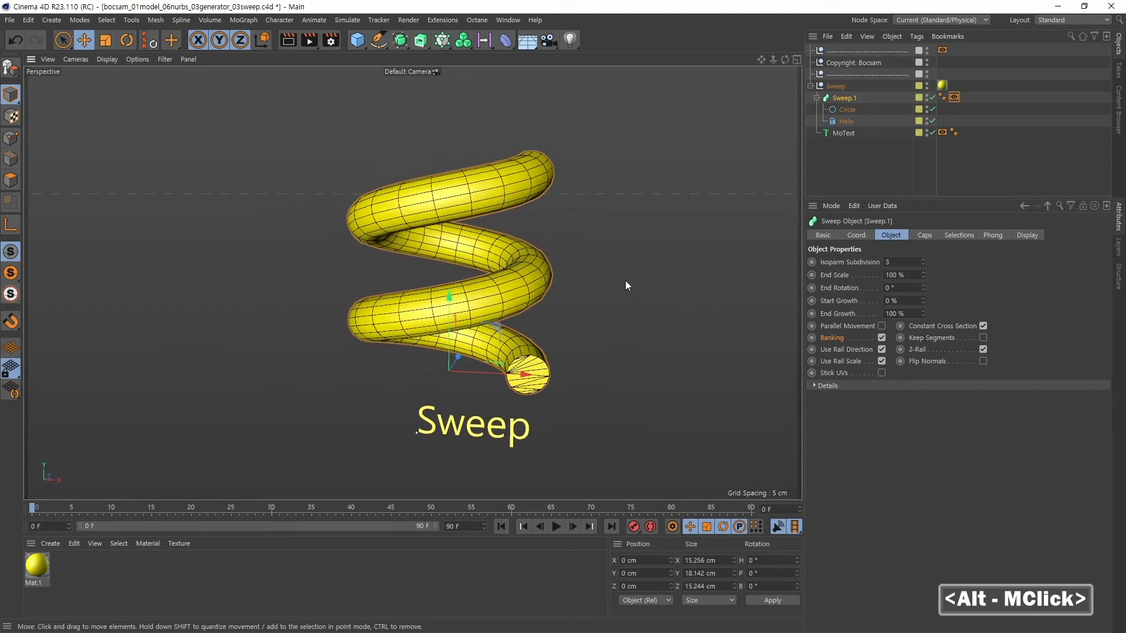
{"action": "left_click_drag", "start_coordinate": [625, 281], "coordinate": [575, 302], "text": "alt"}
{"action": "right_click_drag", "start_coordinate": [577, 305], "coordinate": [614, 301], "text": "alt"}
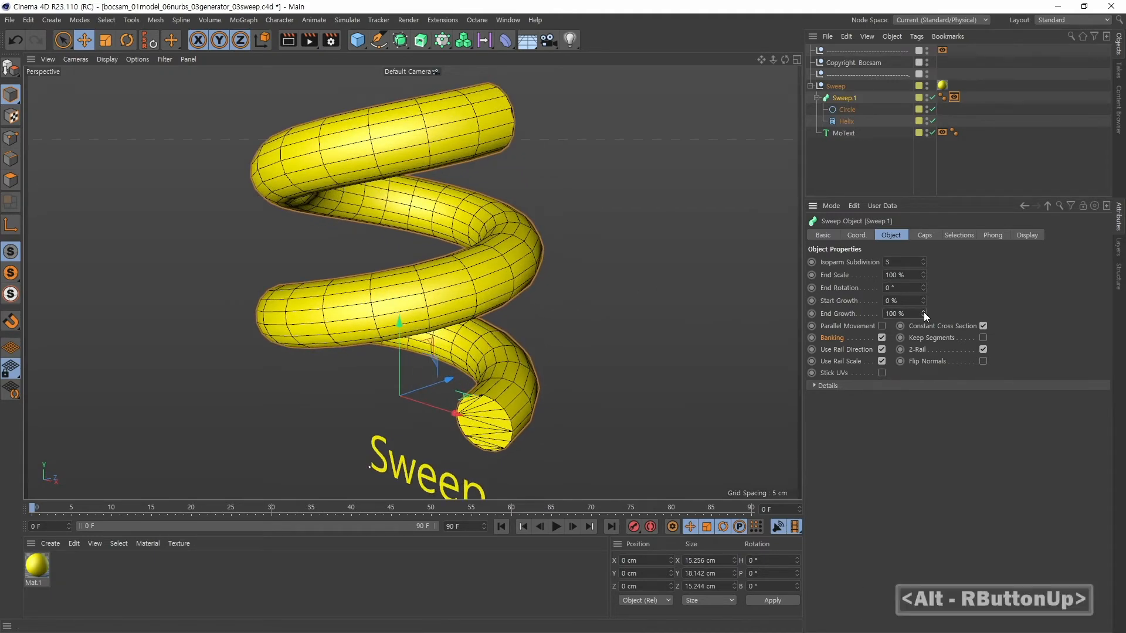
{"action": "left_click_drag", "start_coordinate": [923, 312], "coordinate": [923, 310]}
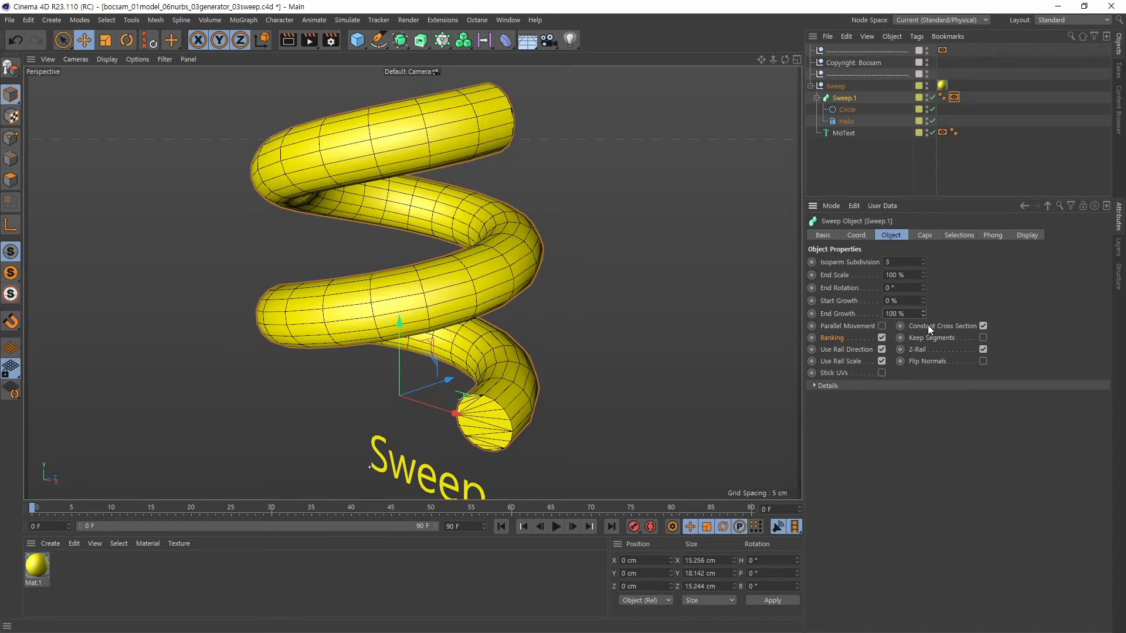
{"action": "mouse_move", "coordinate": [923, 312]}
{"action": "left_mouse_down"}
{"action": "mouse_move", "coordinate": [926, 321]}
{"action": "mouse_move", "coordinate": [928, 307]}
{"action": "left_mouse_up"}
{"action": "mouse_move", "coordinate": [923, 312]}
{"action": "left_mouse_down"}
{"action": "mouse_move", "coordinate": [944, 348]}
{"action": "mouse_move", "coordinate": [935, 308]}
{"action": "left_mouse_up"}
Step: Review the Helix spline's object properties, reselect Sweep.1 and collapse its hierarchy
{"action": "left_click", "coordinate": [846, 121]}
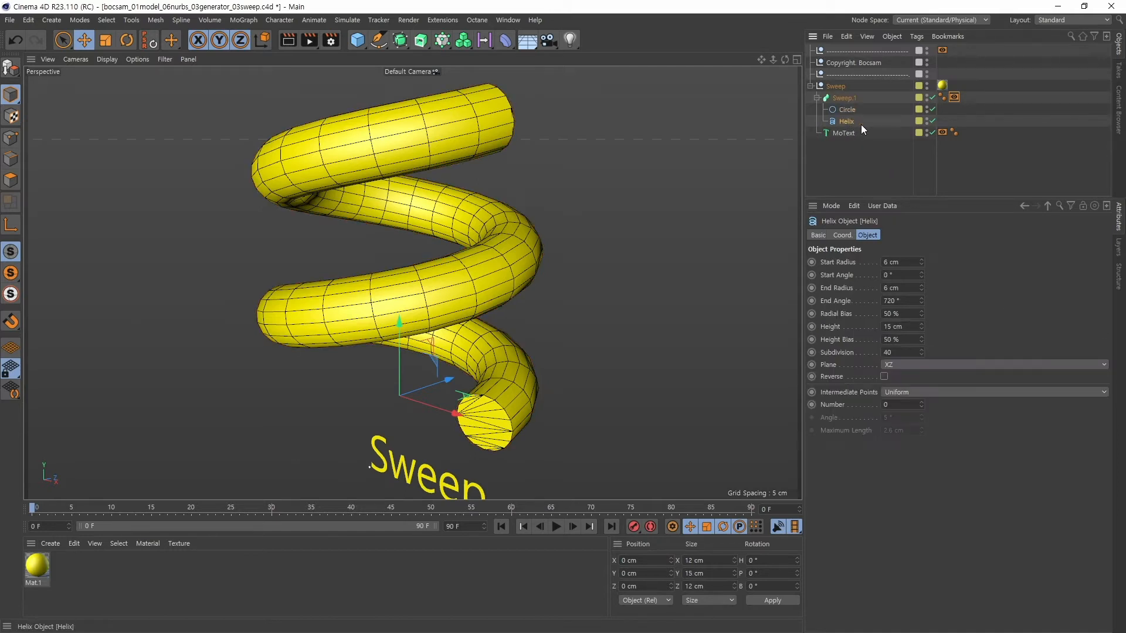
{"action": "left_click", "coordinate": [845, 99]}
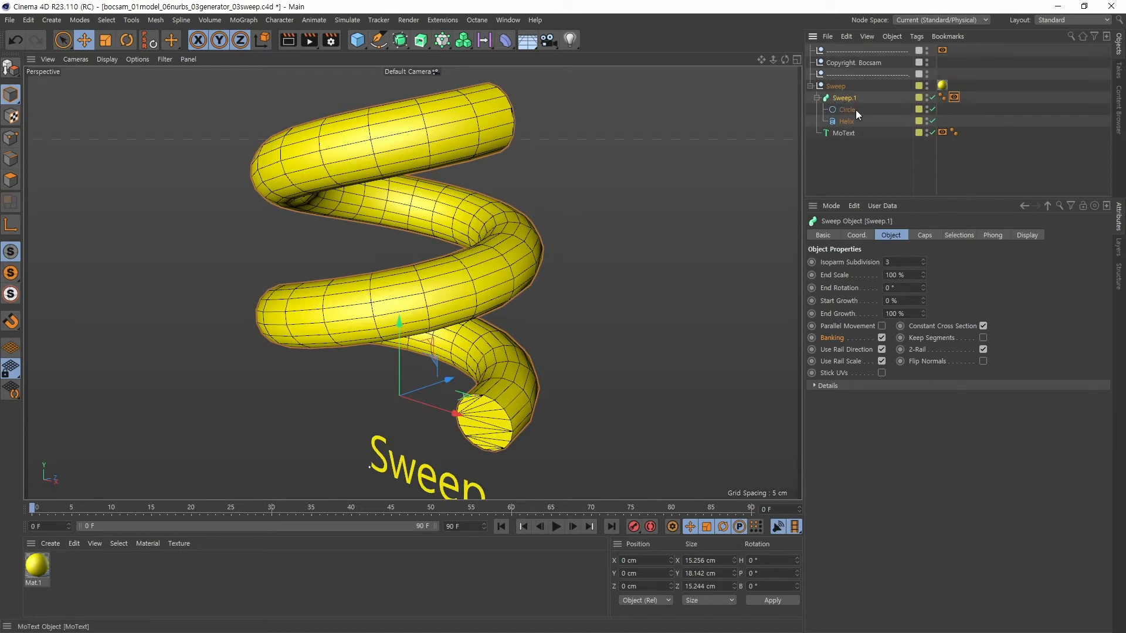
{"action": "left_click", "coordinate": [817, 98]}
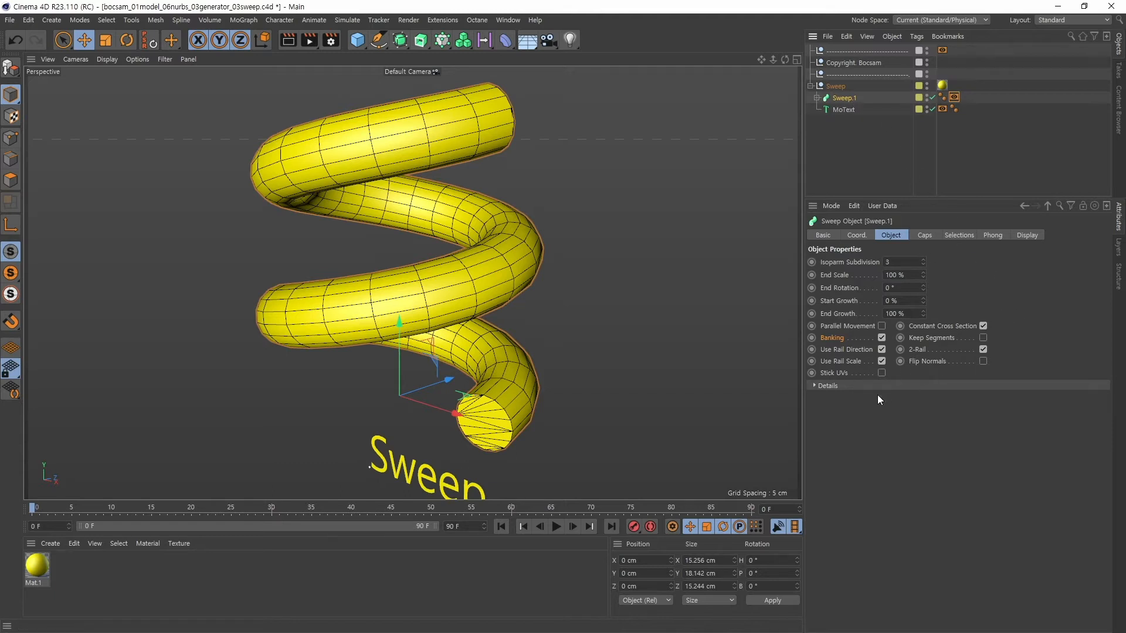
Step: Expand Sweep.1's Details and add a midpoint to the Scale curve, lowering it to about 0.25 to thin the coil's middle
{"action": "left_click", "coordinate": [815, 385]}
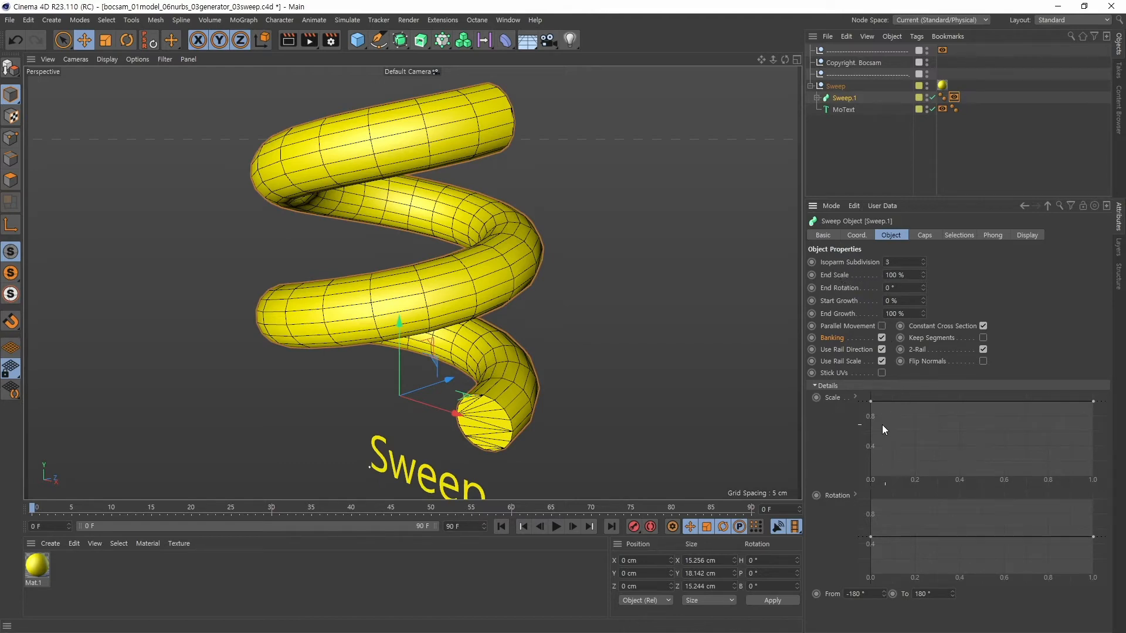
{"action": "left_click_drag", "start_coordinate": [611, 390], "coordinate": [628, 371], "text": "alt"}
{"action": "middle_click_drag", "start_coordinate": [628, 372], "coordinate": [608, 362], "text": "alt"}
{"action": "left_click_drag", "start_coordinate": [608, 362], "coordinate": [620, 361], "text": "alt"}
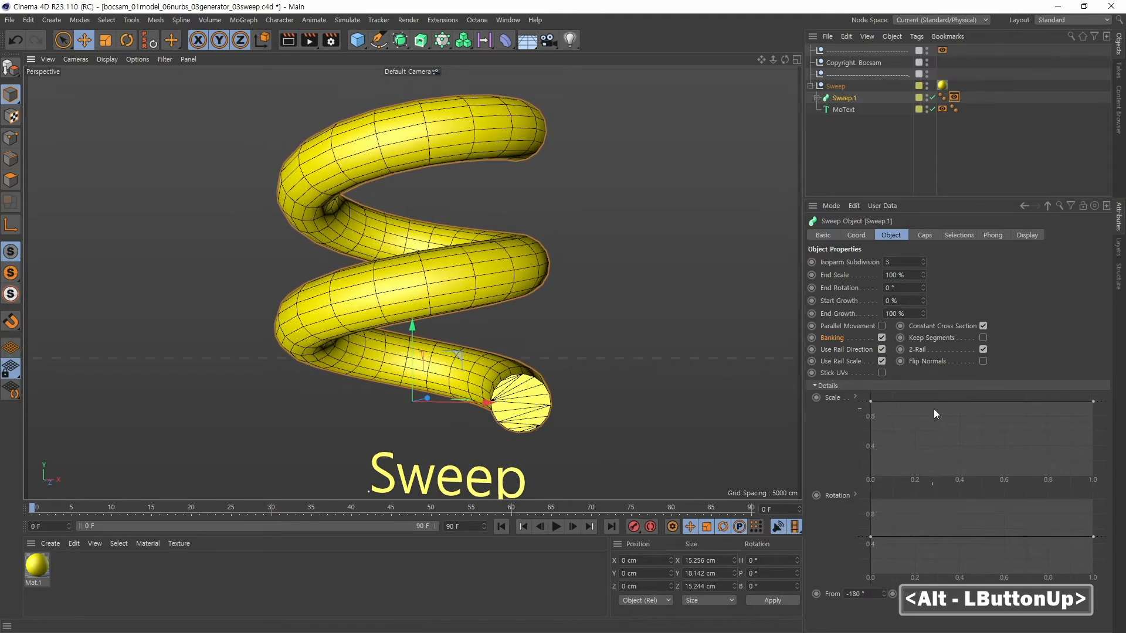
{"action": "left_click_drag", "start_coordinate": [873, 401], "coordinate": [836, 396]}
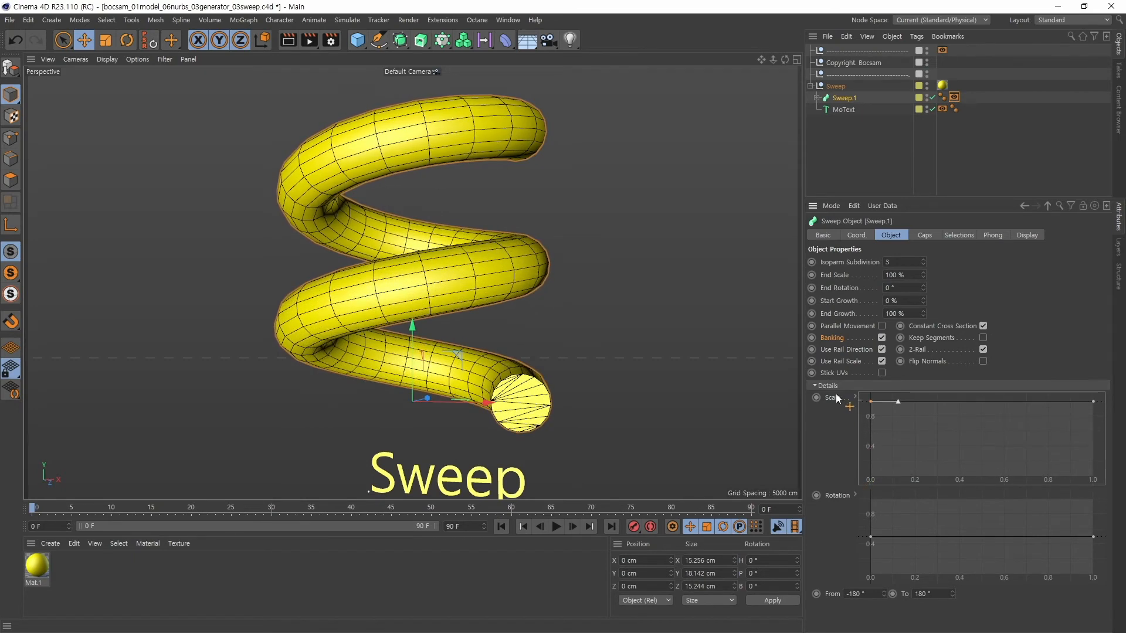
{"action": "left_click_drag", "start_coordinate": [1092, 402], "coordinate": [1122, 400]}
{"action": "key", "text": "ctrl"}
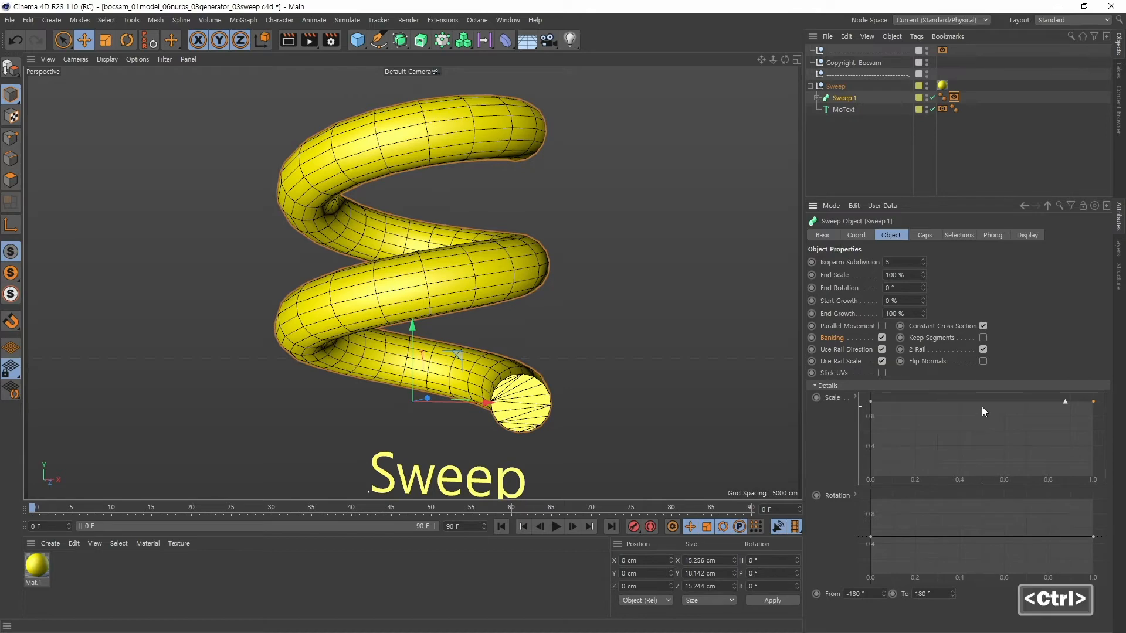
{"action": "left_click", "coordinate": [977, 401], "text": "ctrl"}
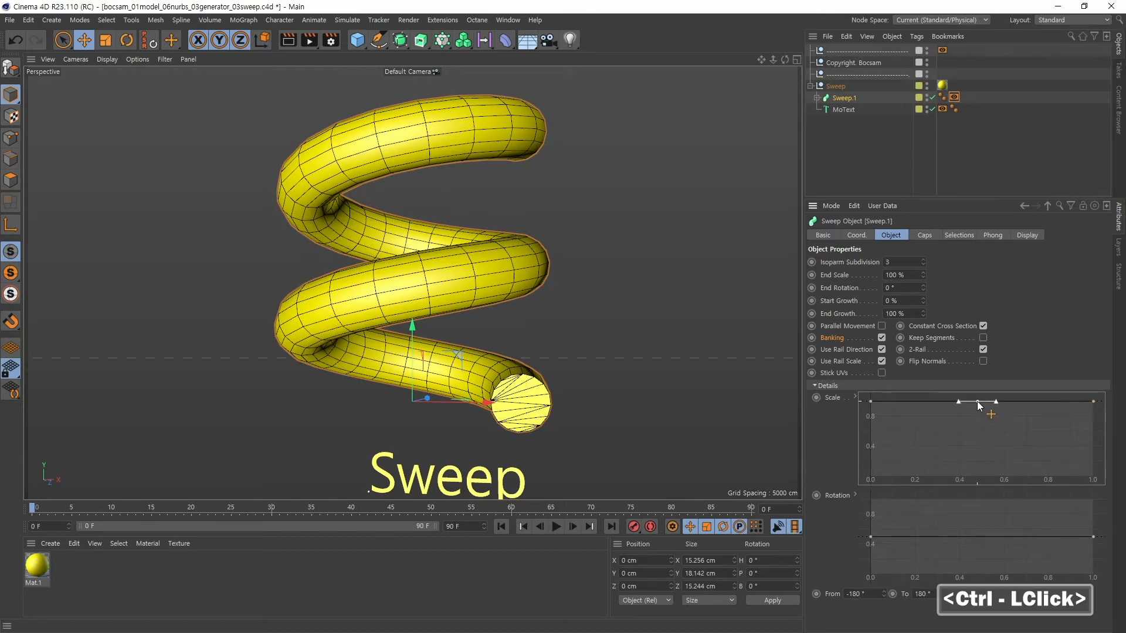
{"action": "left_click_drag", "start_coordinate": [978, 405], "coordinate": [977, 458]}
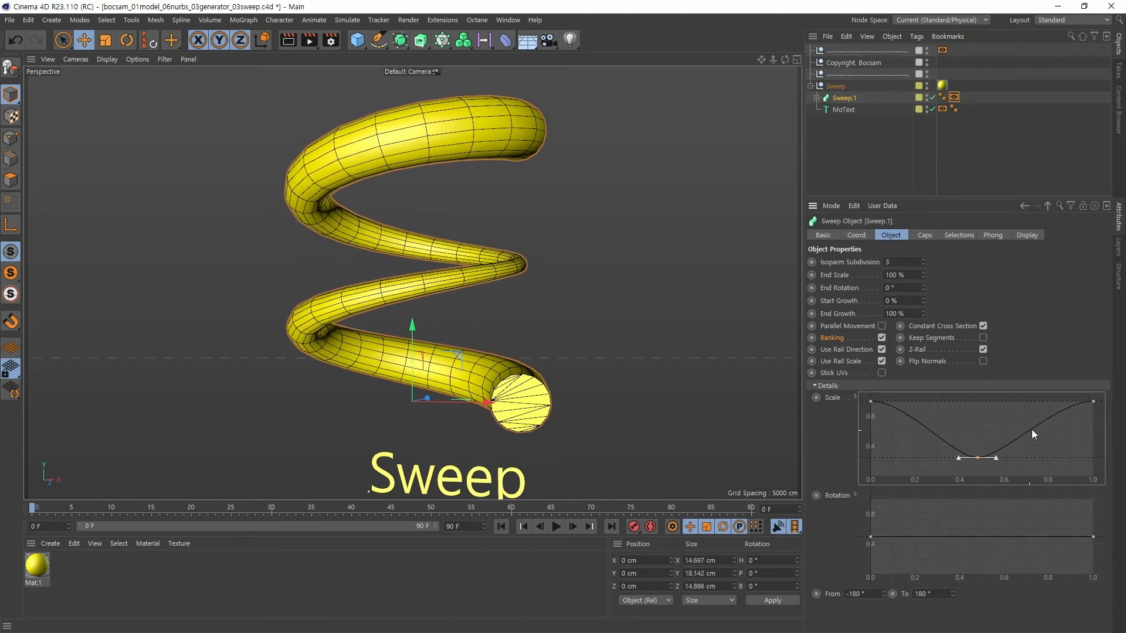
Step: Add more points along the Scale curve and shape them into alternating peaks and dips to vary the coil's thickness
{"action": "left_click", "coordinate": [1015, 438], "text": "ctrl"}
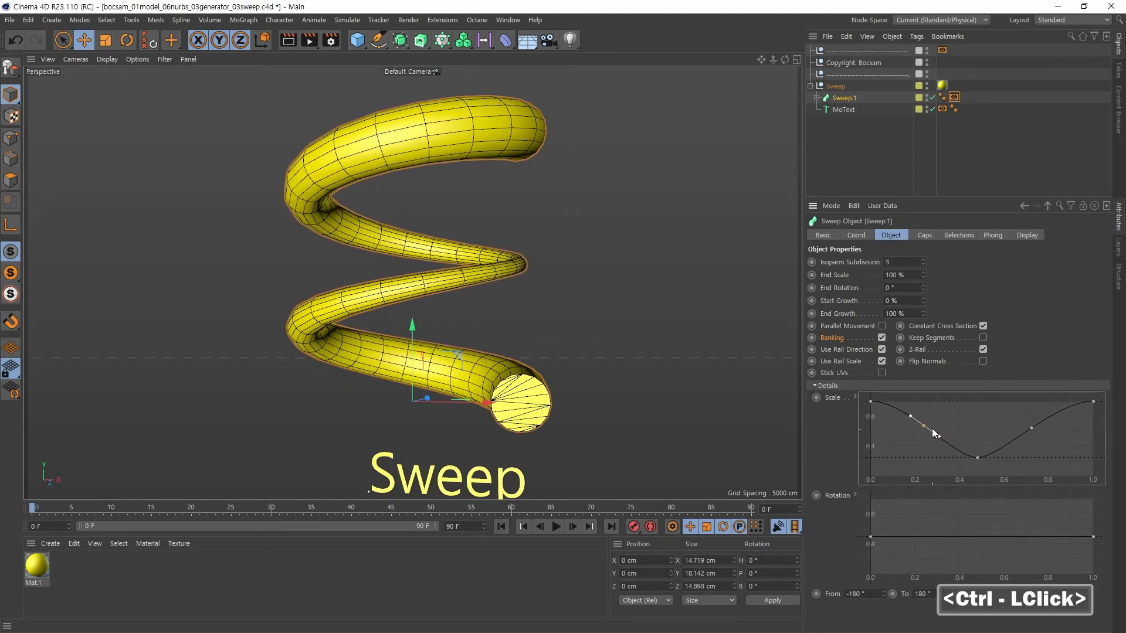
{"action": "left_click_drag", "start_coordinate": [931, 430], "coordinate": [905, 455], "text": "ctrl"}
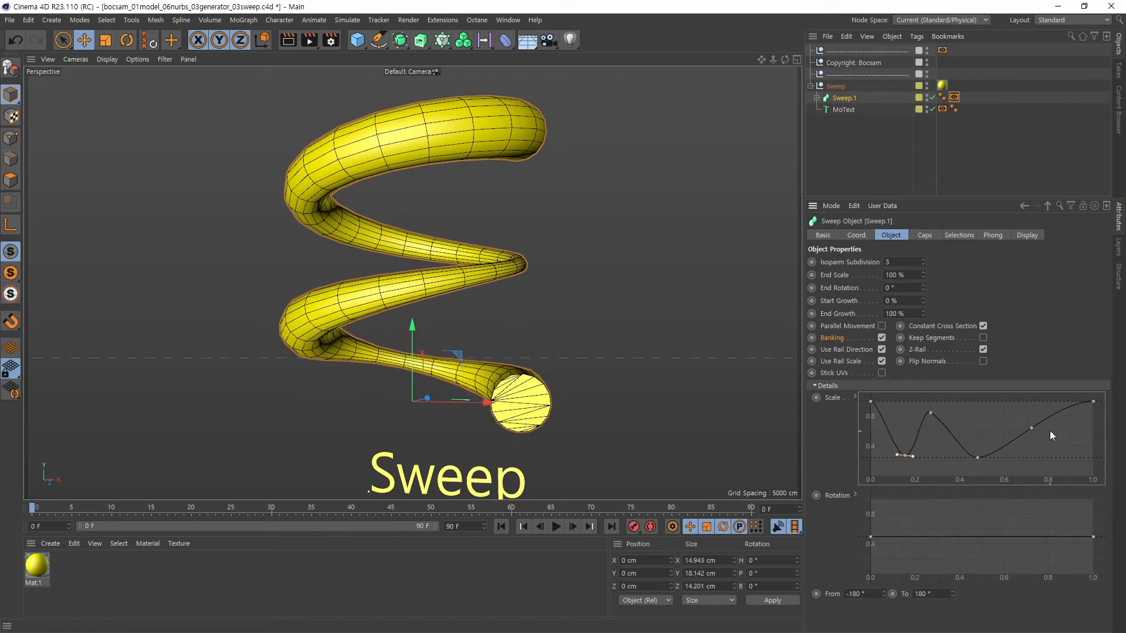
{"action": "left_click_drag", "start_coordinate": [1058, 415], "coordinate": [1058, 459], "text": "ctrl"}
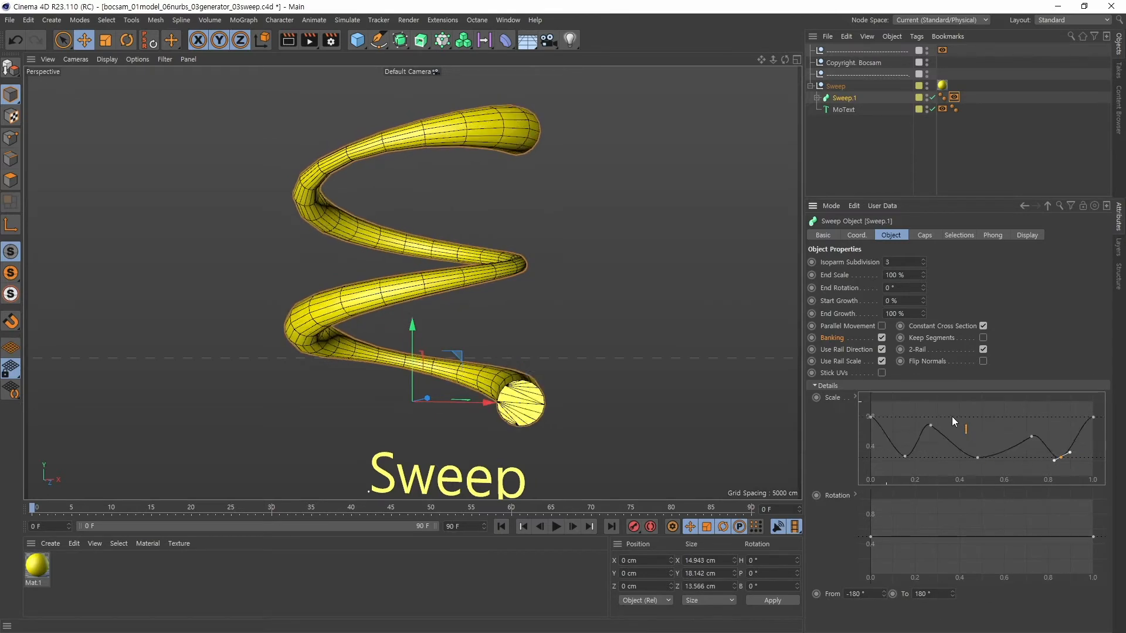
Step: Select the Scale curve's inner points together and shift them back and forth along the curve to move the coil's thick and thin sections
{"action": "left_click_drag", "start_coordinate": [900, 463], "coordinate": [1092, 400]}
{"action": "left_click_drag", "start_coordinate": [1031, 428], "coordinate": [951, 429]}
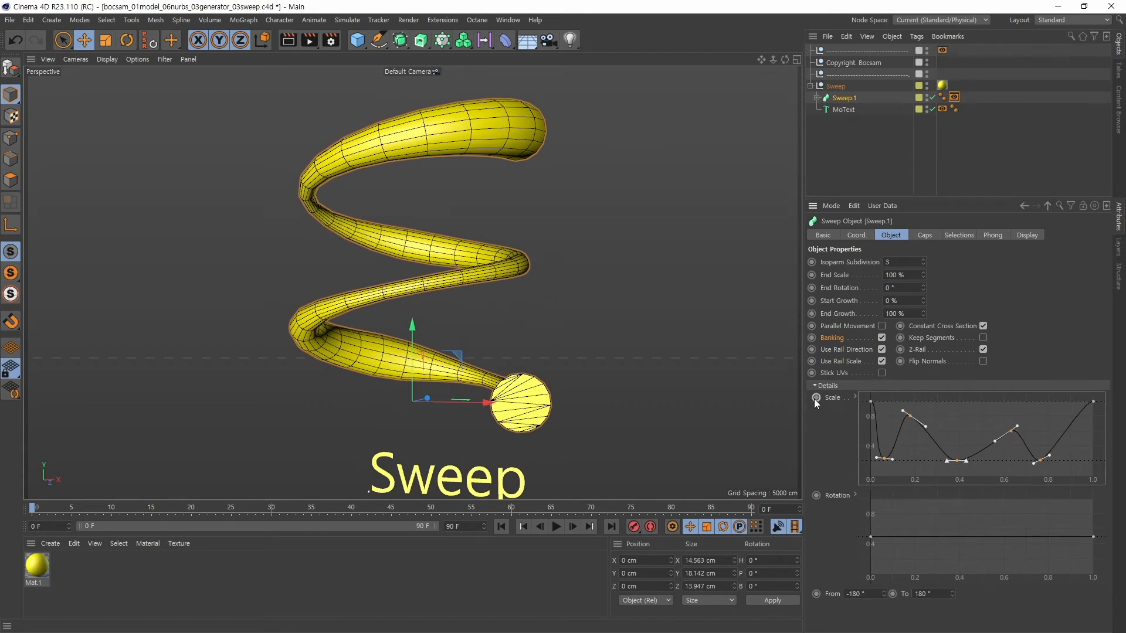
{"action": "left_click", "coordinate": [1011, 431]}
{"action": "left_click_drag", "start_coordinate": [883, 410], "coordinate": [1036, 428]}
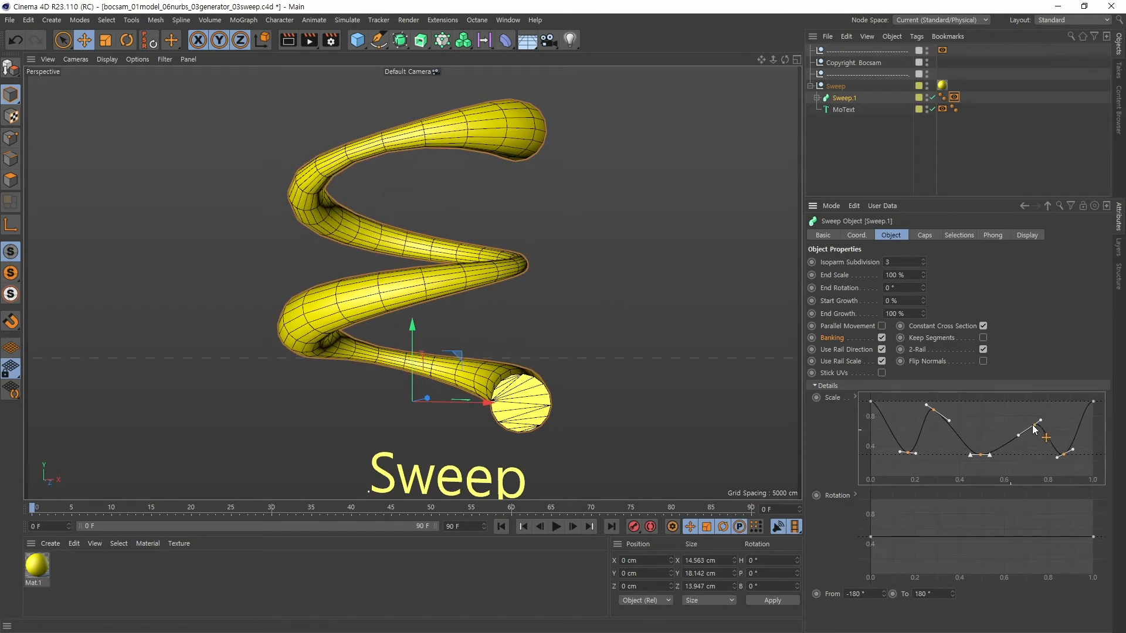
Step: Delete all the added inner points from the Scale curve, leaving only its two end points
{"action": "left_click", "coordinate": [1063, 454]}
{"action": "key", "text": "Delete"}
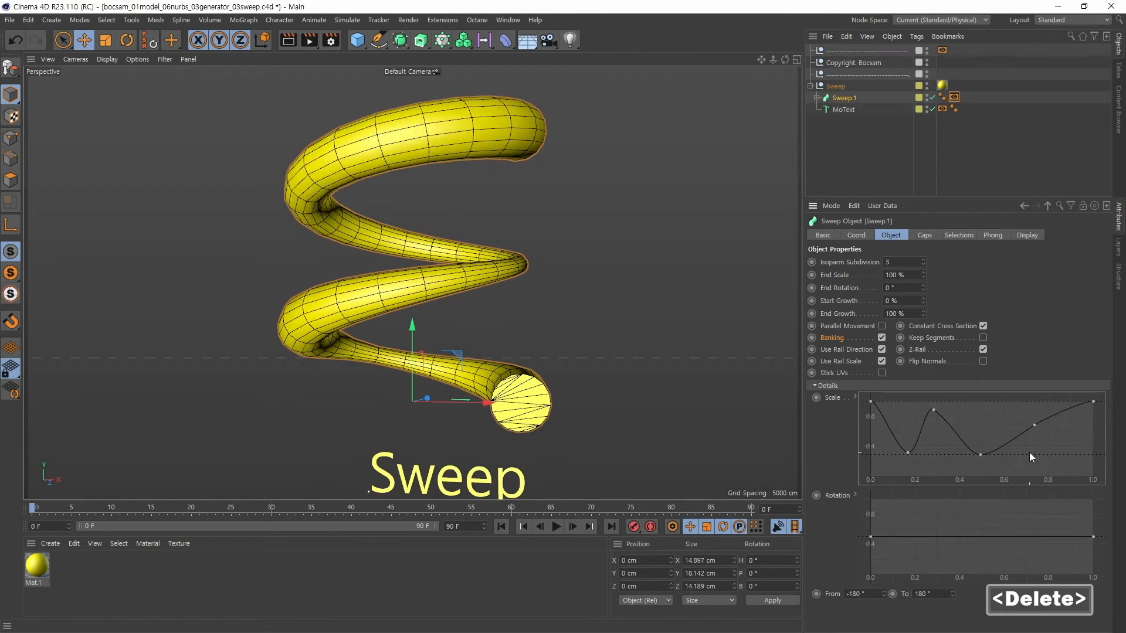
{"action": "key", "text": "Delete"}
{"action": "left_click_drag", "start_coordinate": [969, 430], "coordinate": [990, 470]}
{"action": "key", "text": "Delete"}
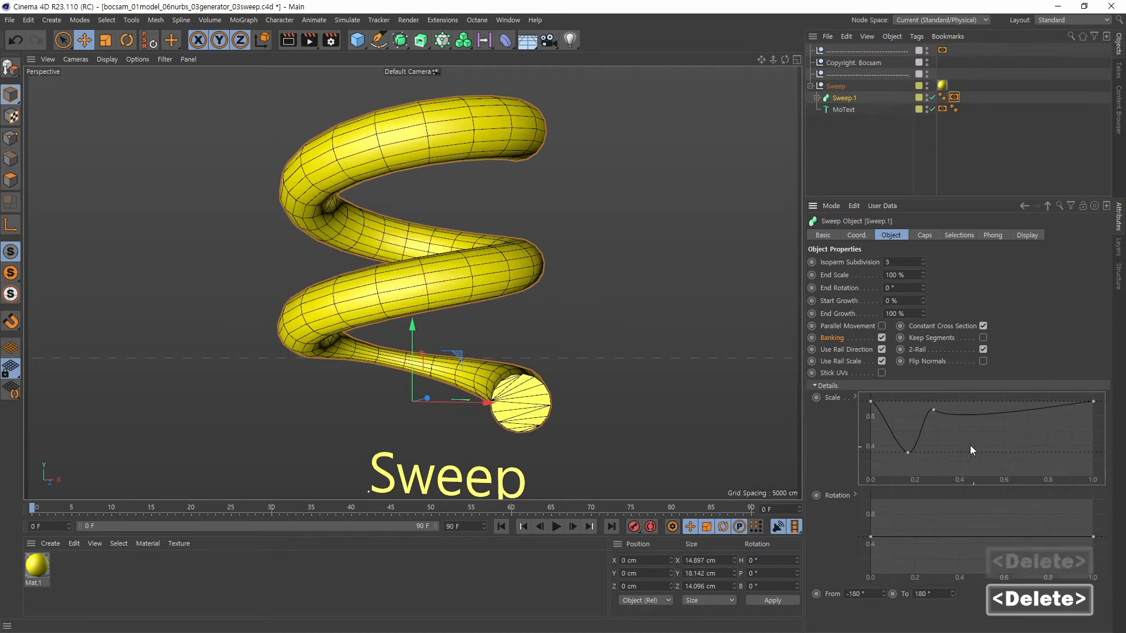
{"action": "left_click_drag", "start_coordinate": [935, 441], "coordinate": [942, 398]}
{"action": "key", "text": "Delete"}
{"action": "left_click_drag", "start_coordinate": [897, 461], "coordinate": [924, 442]}
{"action": "key", "text": "Delete"}
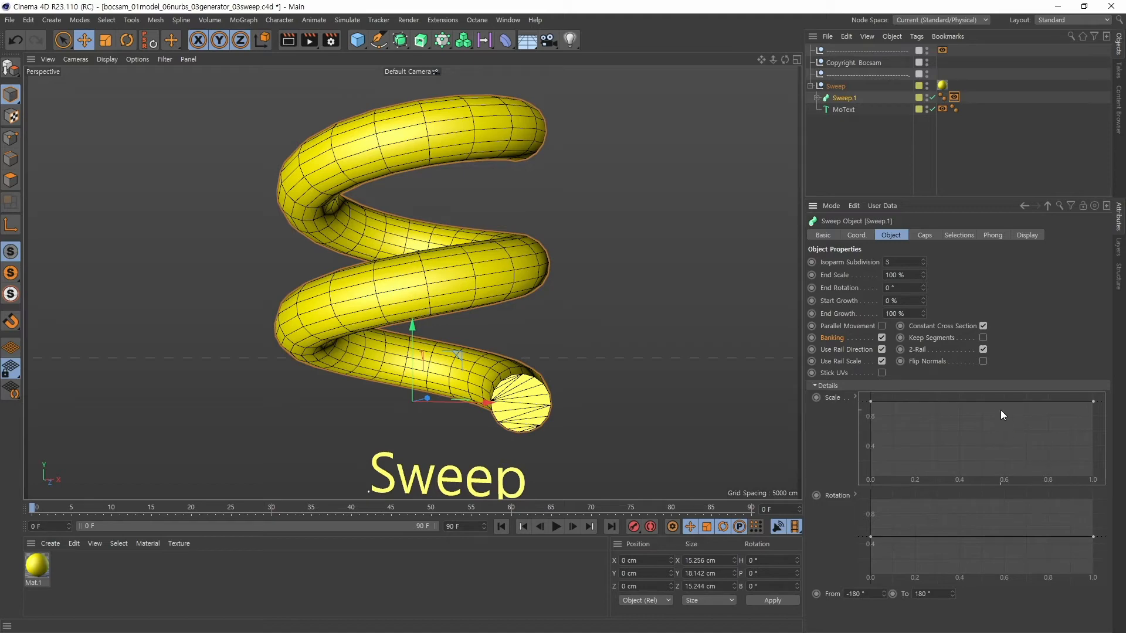
Step: Add a Scale curve point near 0.5, lower it to about 0.1 and set its point type to Zero Angle/Length
{"action": "left_click", "coordinate": [978, 403], "text": "ctrl"}
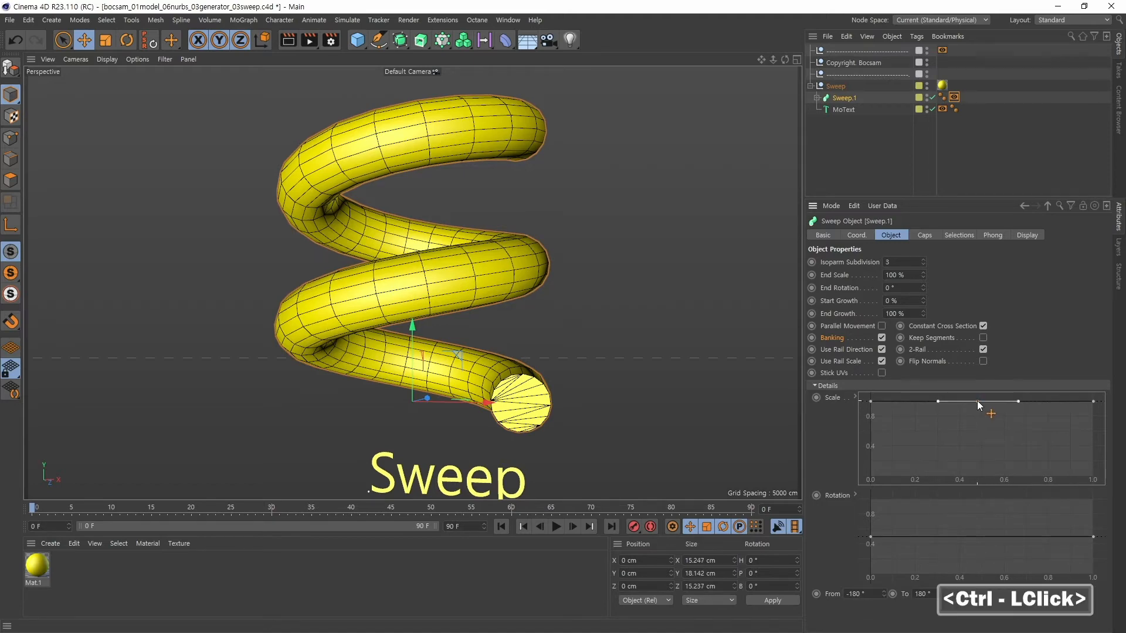
{"action": "left_click_drag", "start_coordinate": [978, 404], "coordinate": [981, 469]}
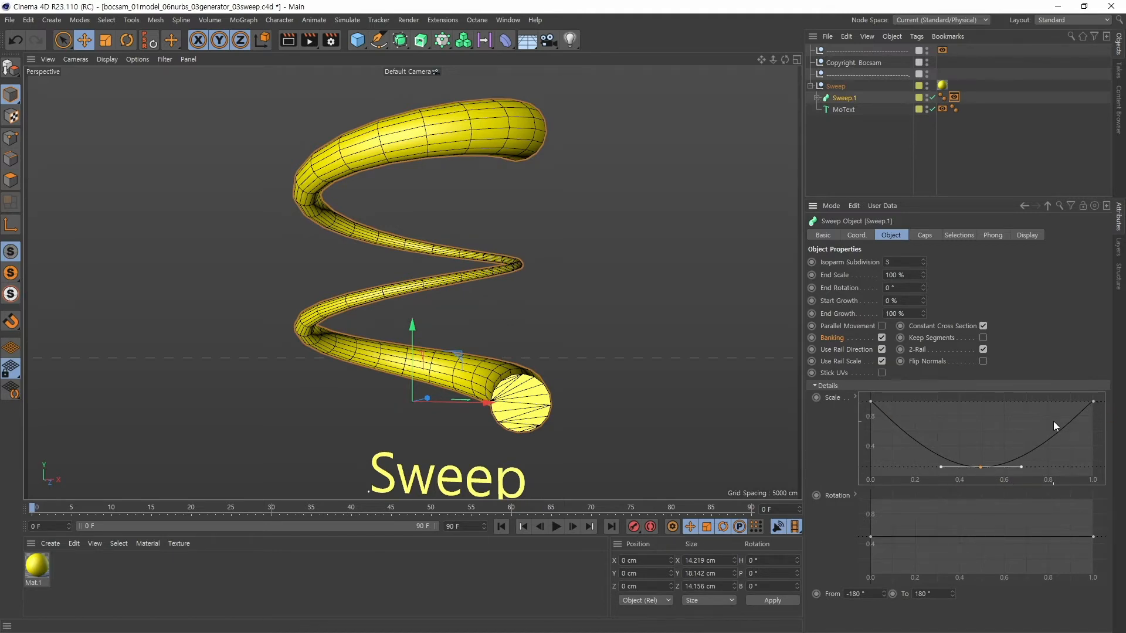
{"action": "right_click", "coordinate": [1025, 414]}
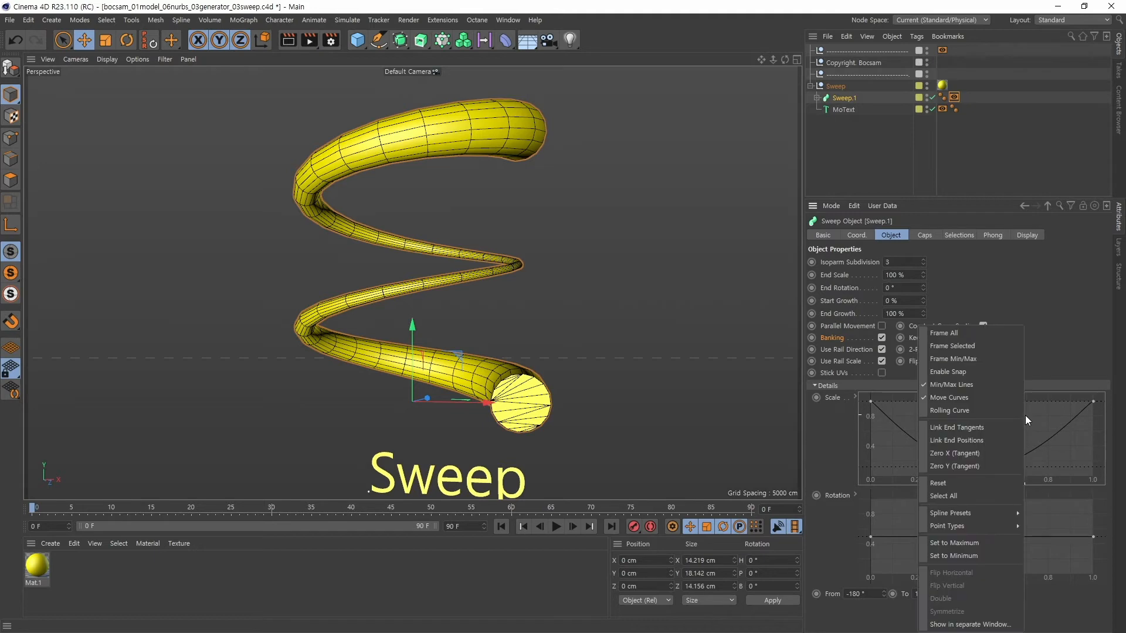
{"action": "mouse_move", "coordinate": [996, 525]}
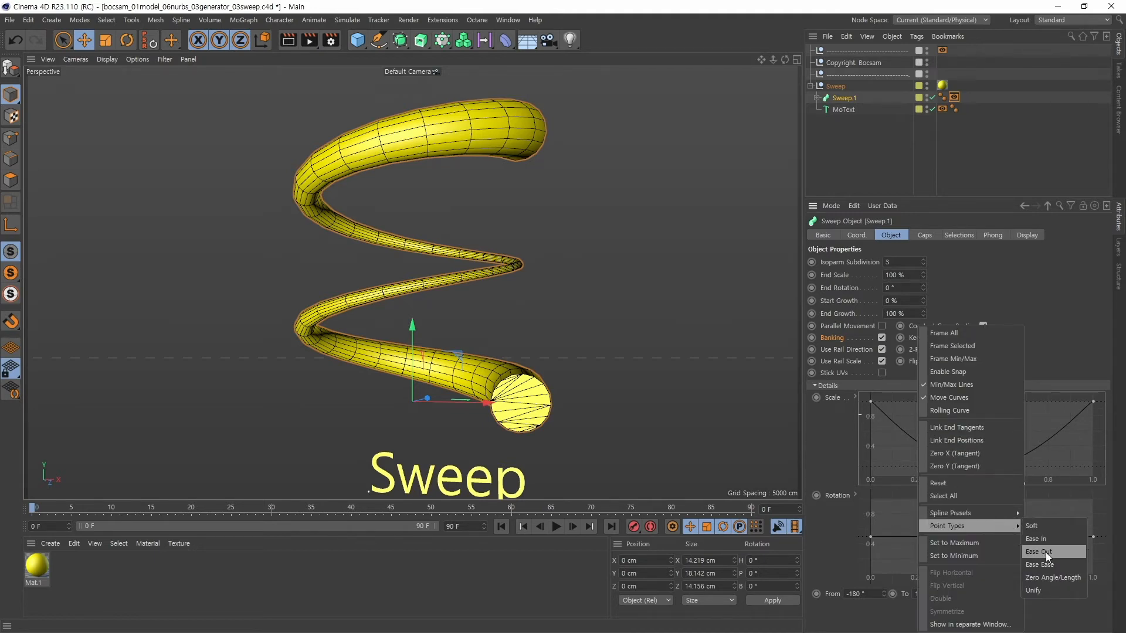
{"action": "left_click", "coordinate": [1048, 576]}
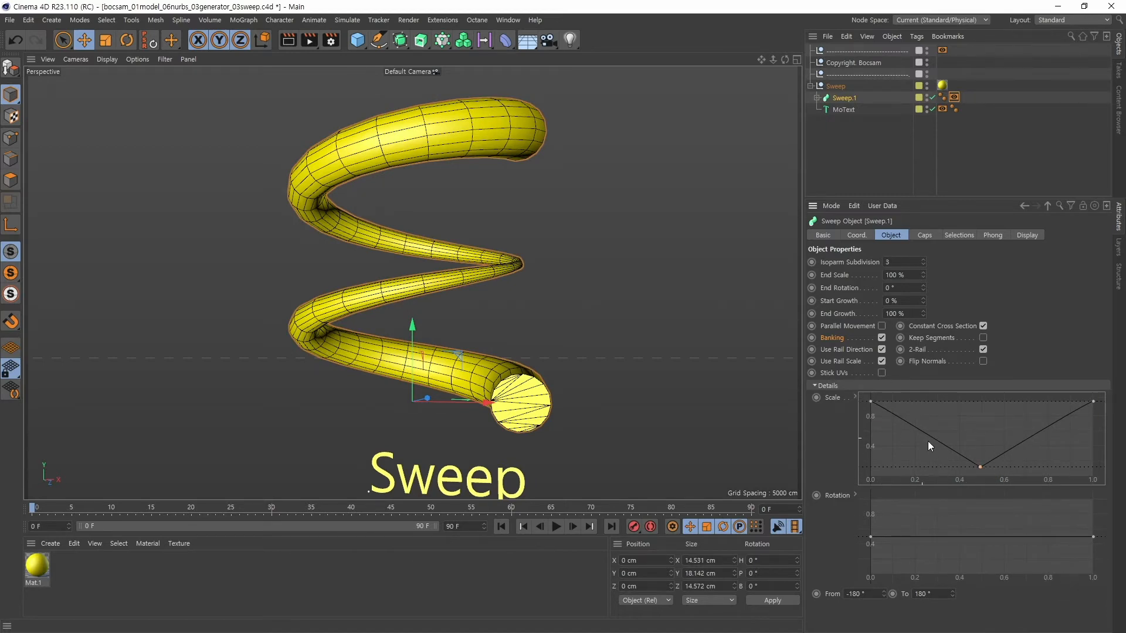
Step: Change the Scale curve's middle point to Soft, lengthen its tangents and raise it slightly, and delete the point
{"action": "right_click", "coordinate": [1012, 416]}
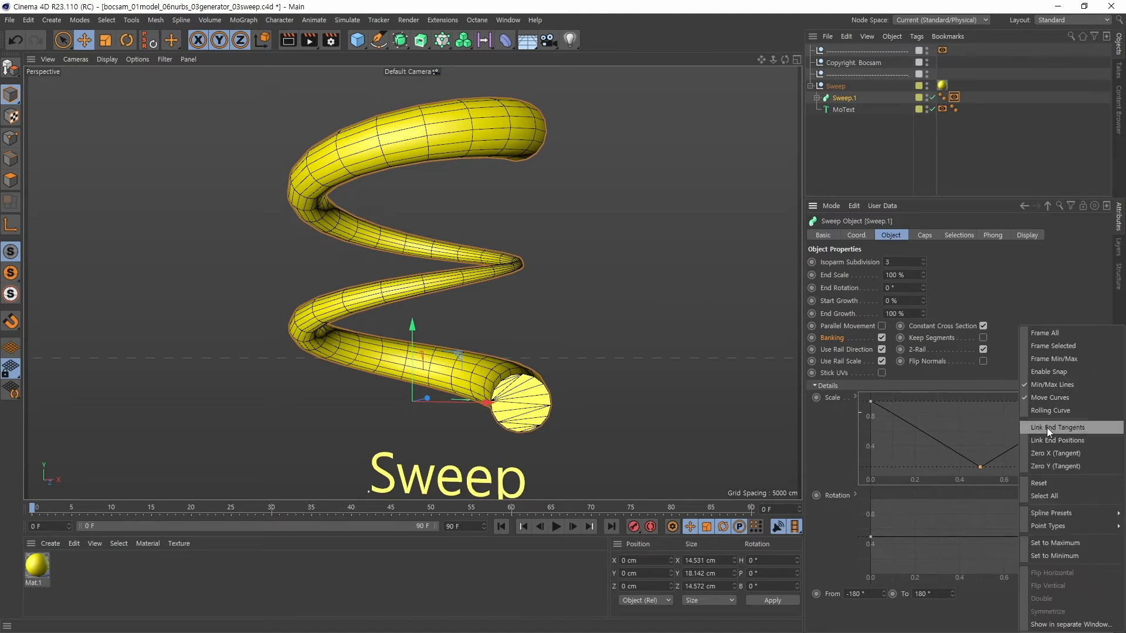
{"action": "mouse_move", "coordinate": [1053, 525]}
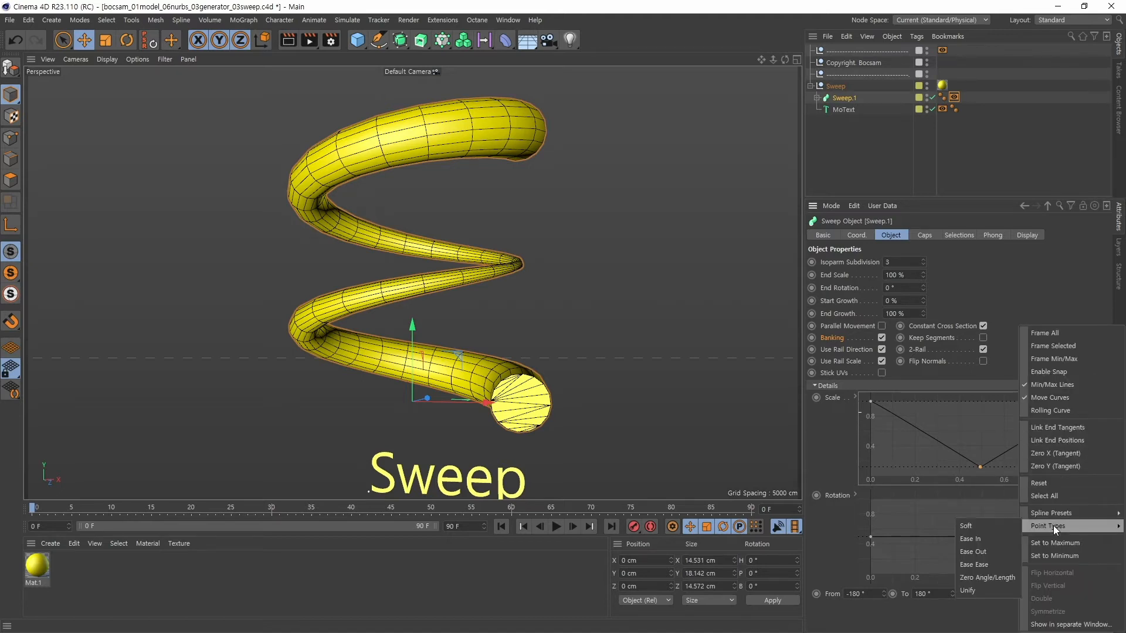
{"action": "left_click", "coordinate": [991, 525]}
{"action": "left_click_drag", "start_coordinate": [953, 468], "coordinate": [915, 470]}
{"action": "left_click_drag", "start_coordinate": [1007, 467], "coordinate": [982, 459]}
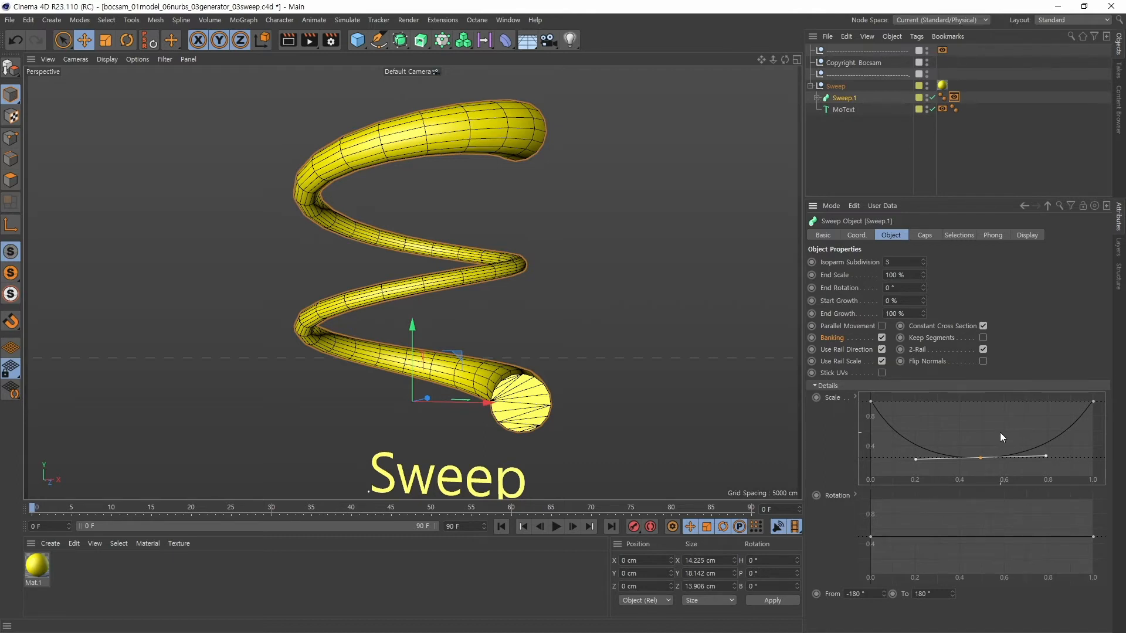
{"action": "key", "text": "Delete"}
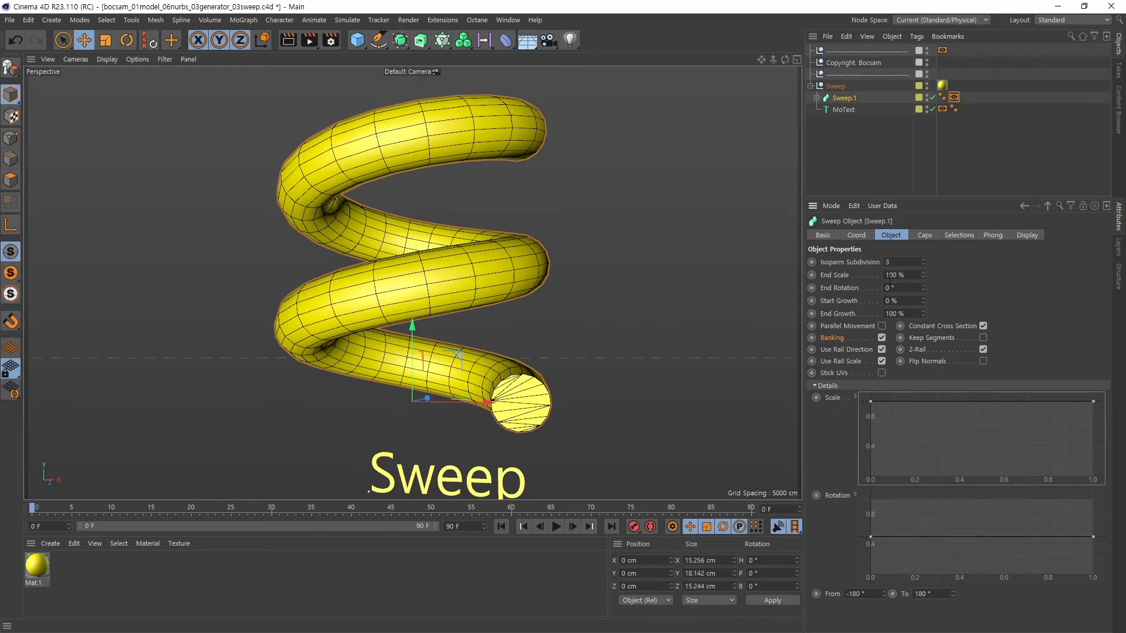
Step: Shape the Rotation curve by lowering its start point to 0, raising its end point to 1 and adding a point near the middle
{"action": "left_click_drag", "start_coordinate": [871, 539], "coordinate": [870, 576]}
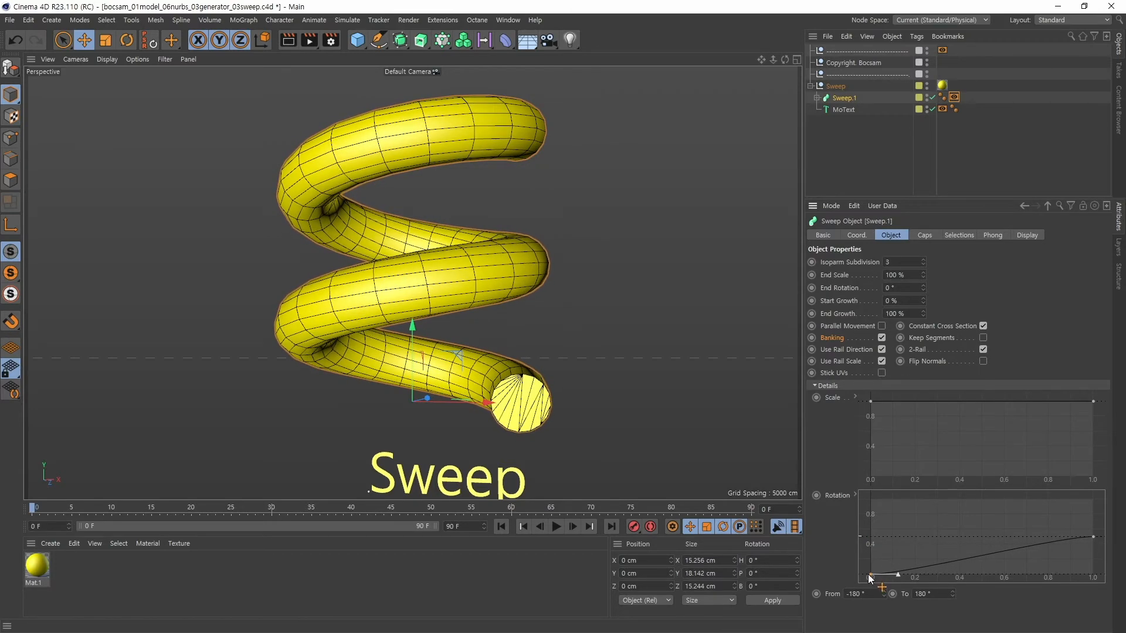
{"action": "left_click_drag", "start_coordinate": [1096, 539], "coordinate": [1093, 499]}
{"action": "left_click", "coordinate": [990, 532], "text": "ctrl"}
{"action": "mouse_move", "coordinate": [990, 532]}
{"action": "left_mouse_down"}
{"action": "mouse_move", "coordinate": [1059, 551]}
{"action": "mouse_move", "coordinate": [1060, 563]}
{"action": "mouse_move", "coordinate": [913, 516]}
{"action": "mouse_move", "coordinate": [1025, 553]}
{"action": "mouse_move", "coordinate": [919, 519]}
{"action": "mouse_move", "coordinate": [1012, 544]}
{"action": "mouse_move", "coordinate": [987, 541]}
{"action": "left_mouse_up"}
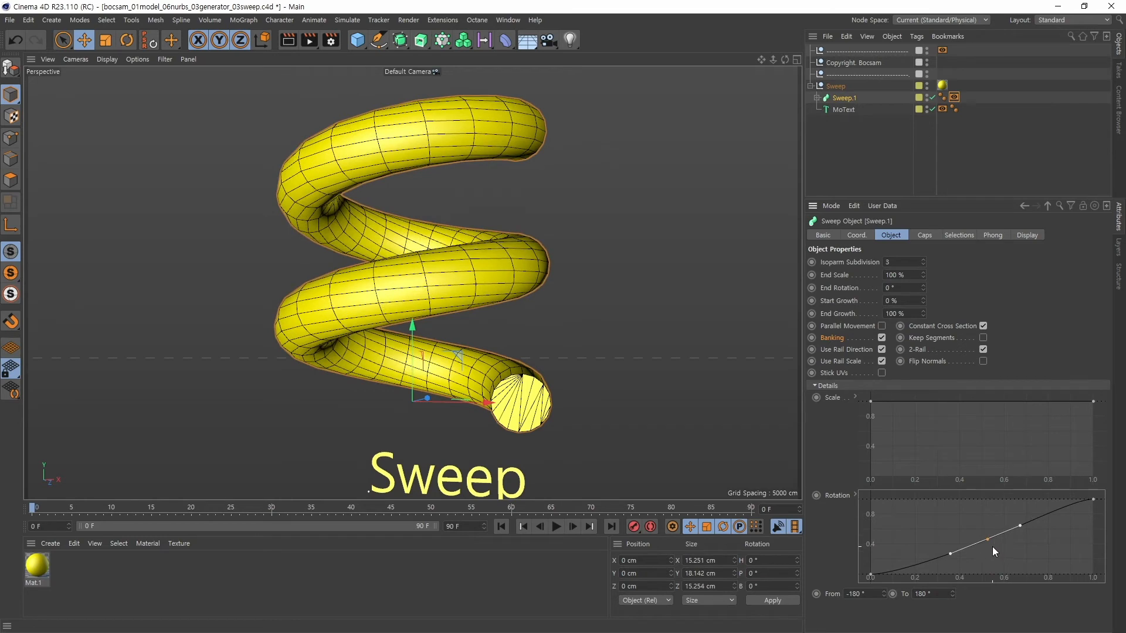
Step: Delete the middle point and the start point of the Rotation curve
{"action": "key", "text": "Delete"}
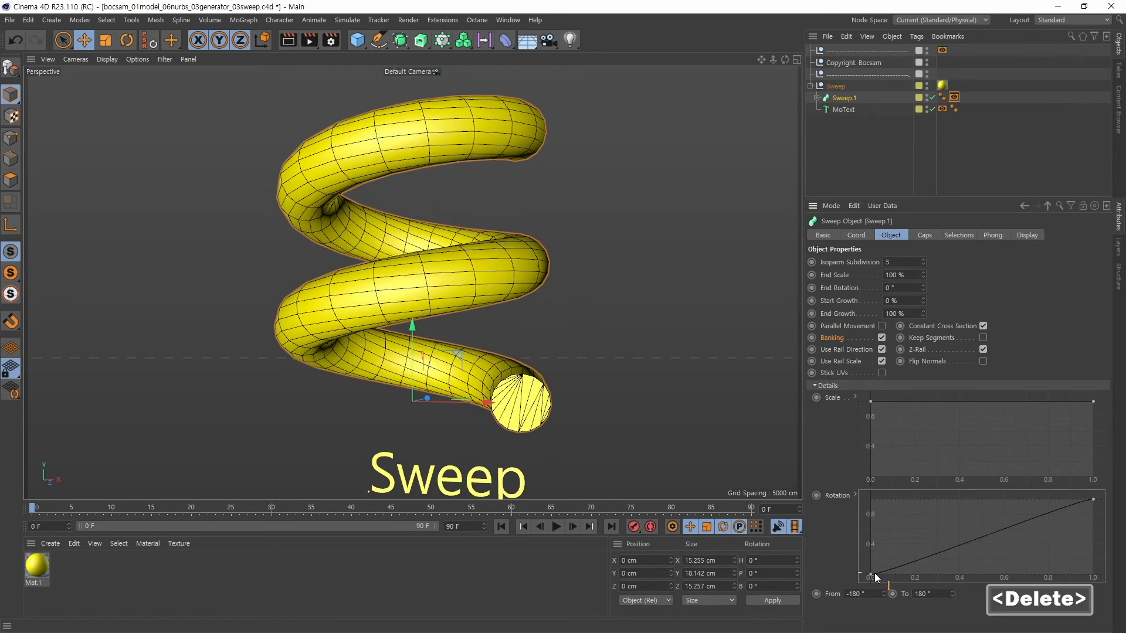
{"action": "left_click", "coordinate": [875, 573]}
{"action": "key", "text": "Delete"}
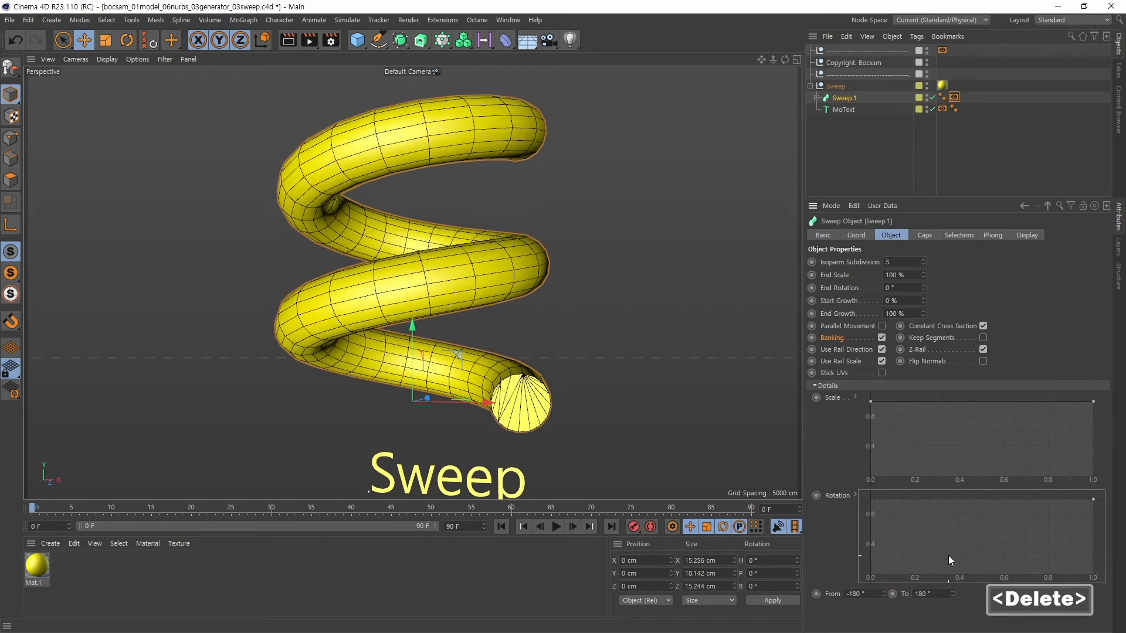
Step: Inspect the Rotation curve's extended point settings, and collapse them along with the Details section
{"action": "left_click", "coordinate": [856, 495]}
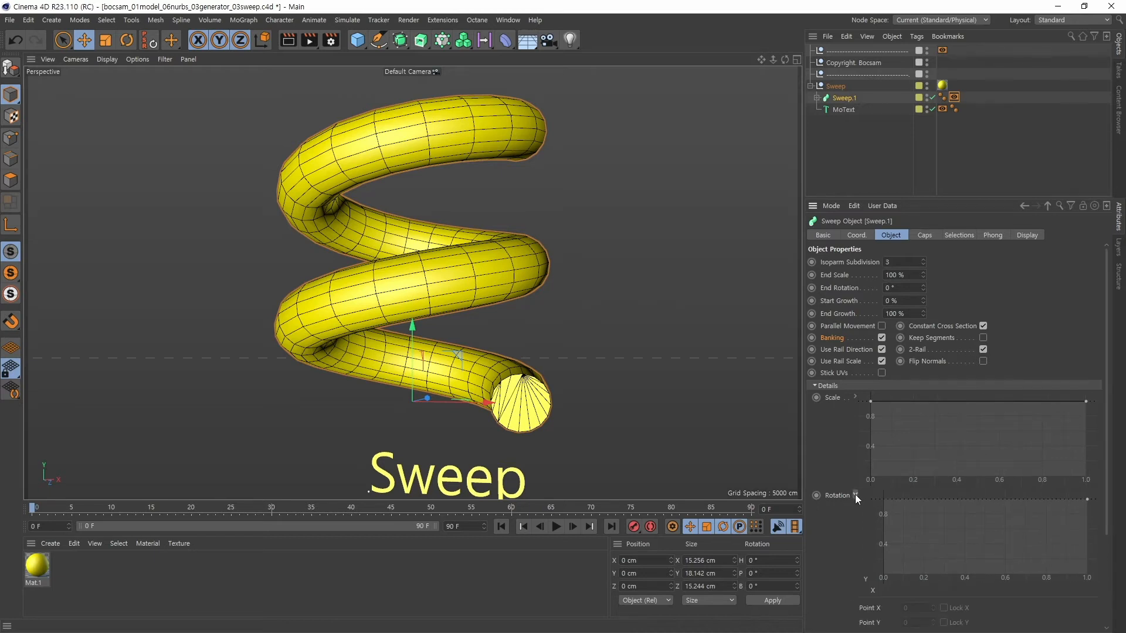
{"action": "left_click", "coordinate": [855, 495]}
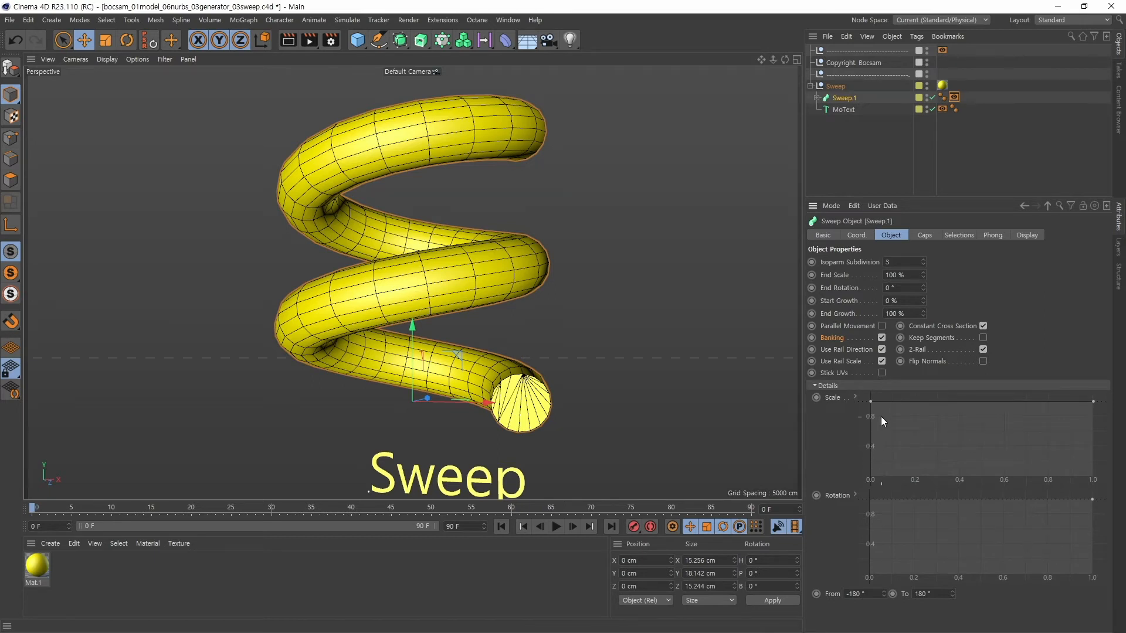
{"action": "left_click", "coordinate": [815, 386]}
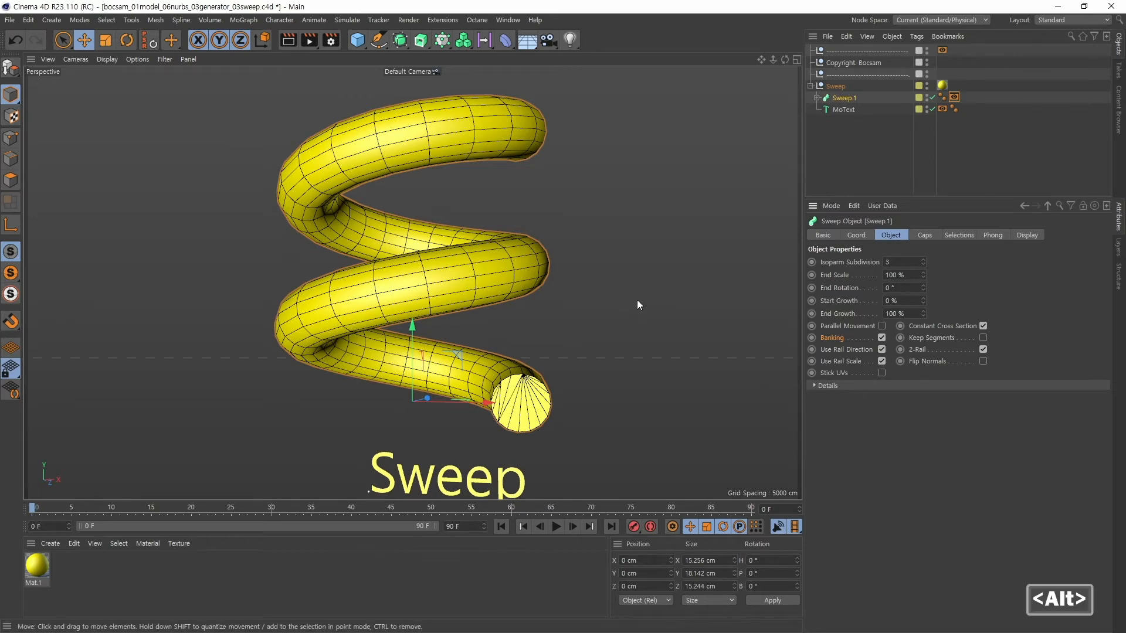
{"action": "right_click_drag", "start_coordinate": [636, 300], "coordinate": [562, 299], "text": "alt"}
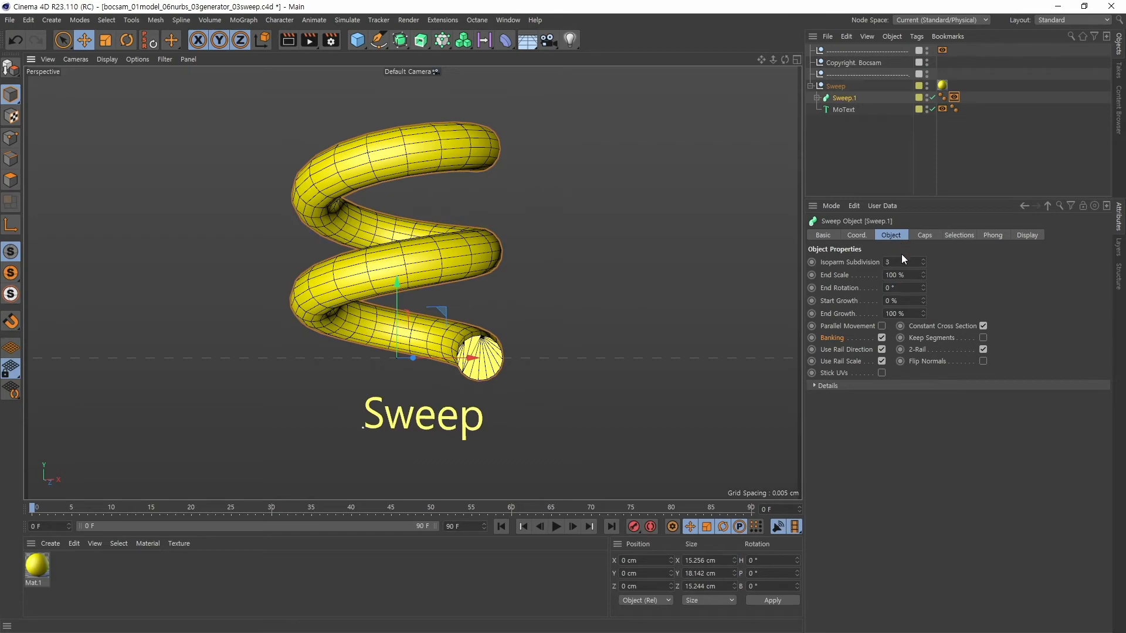
{"action": "middle_click_drag", "start_coordinate": [574, 316], "coordinate": [468, 314], "text": "alt"}
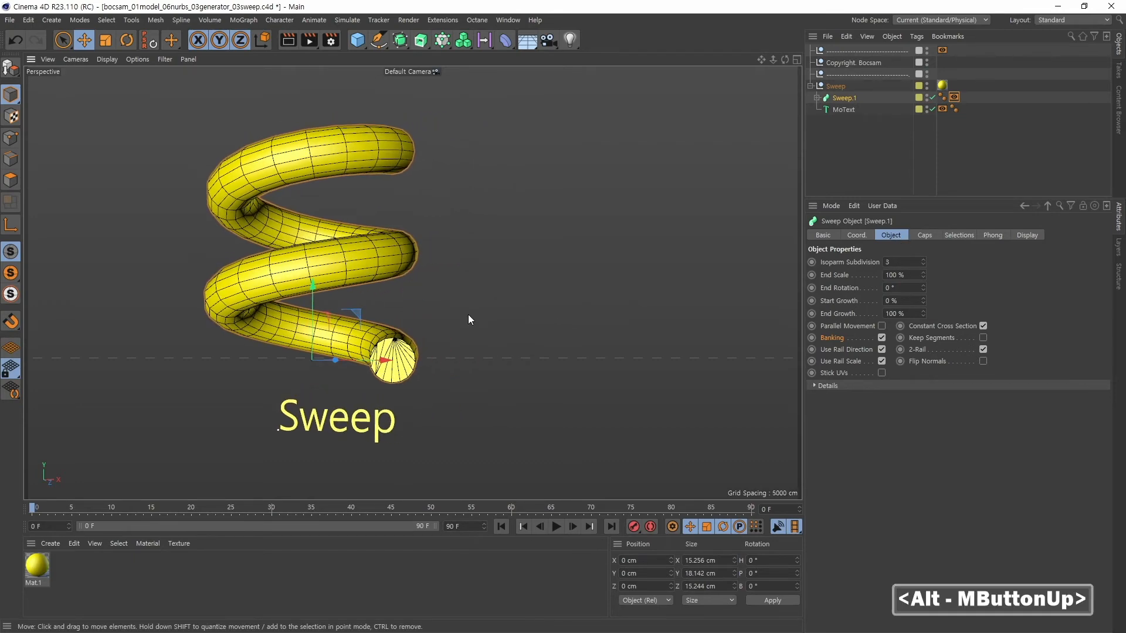
{"action": "left_click_drag", "start_coordinate": [468, 314], "coordinate": [494, 341], "text": "alt"}
{"action": "middle_click_drag", "start_coordinate": [484, 347], "coordinate": [472, 343], "text": "alt"}
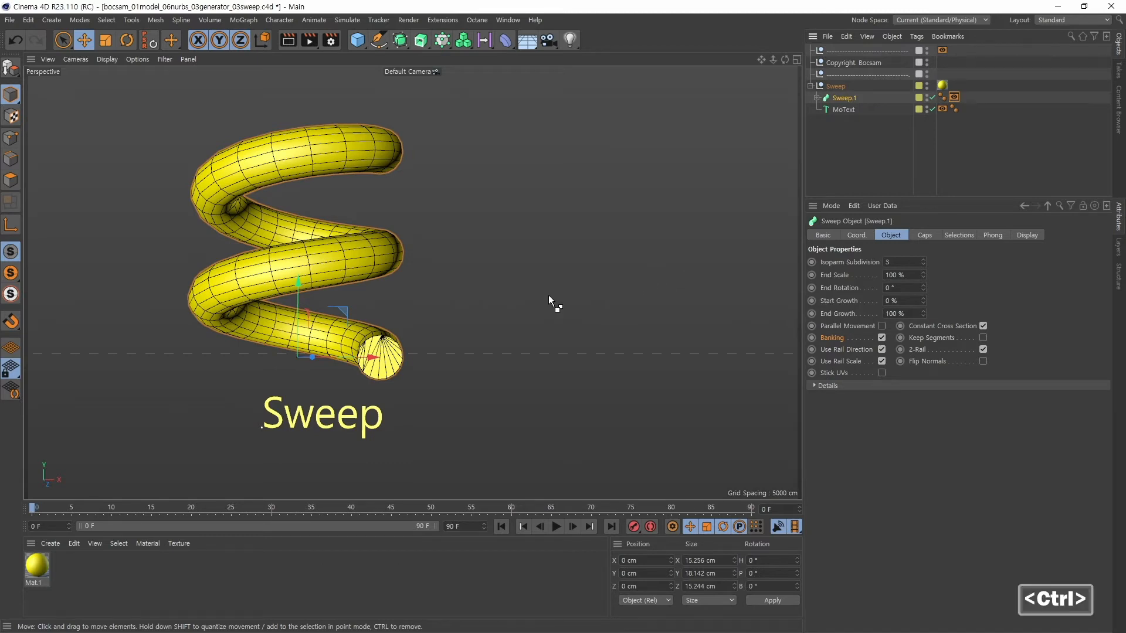
Step: Create a new empty project and look over the available spline-based generators
{"action": "key", "text": "ctrl+n"}
{"action": "left_click_drag", "start_coordinate": [484, 325], "coordinate": [467, 228], "text": "alt"}
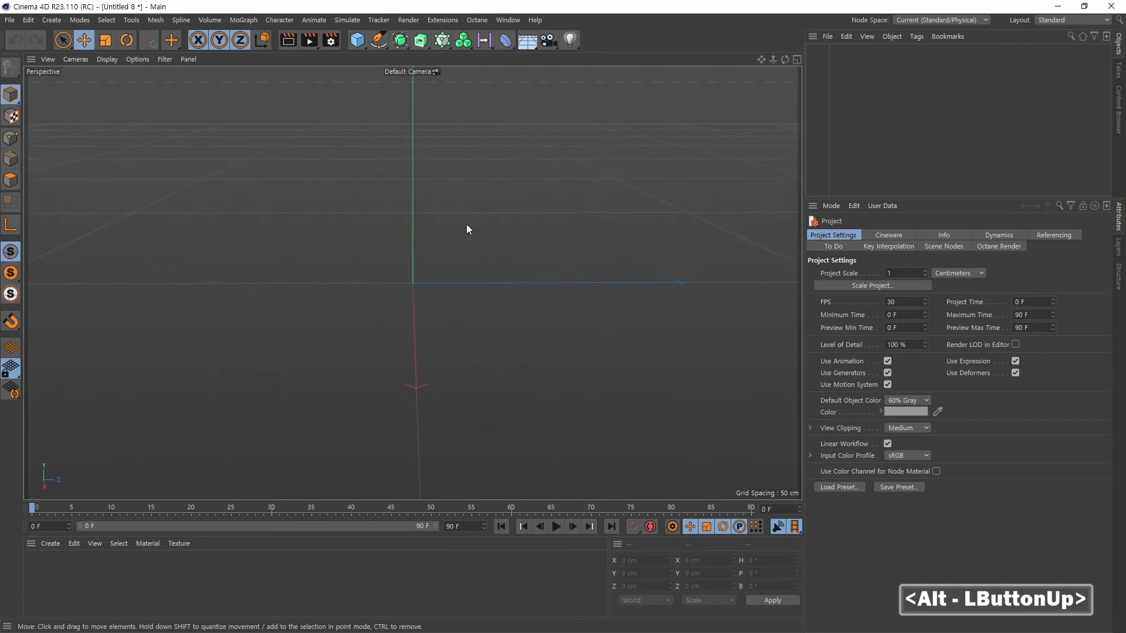
{"action": "left_click", "coordinate": [423, 46]}
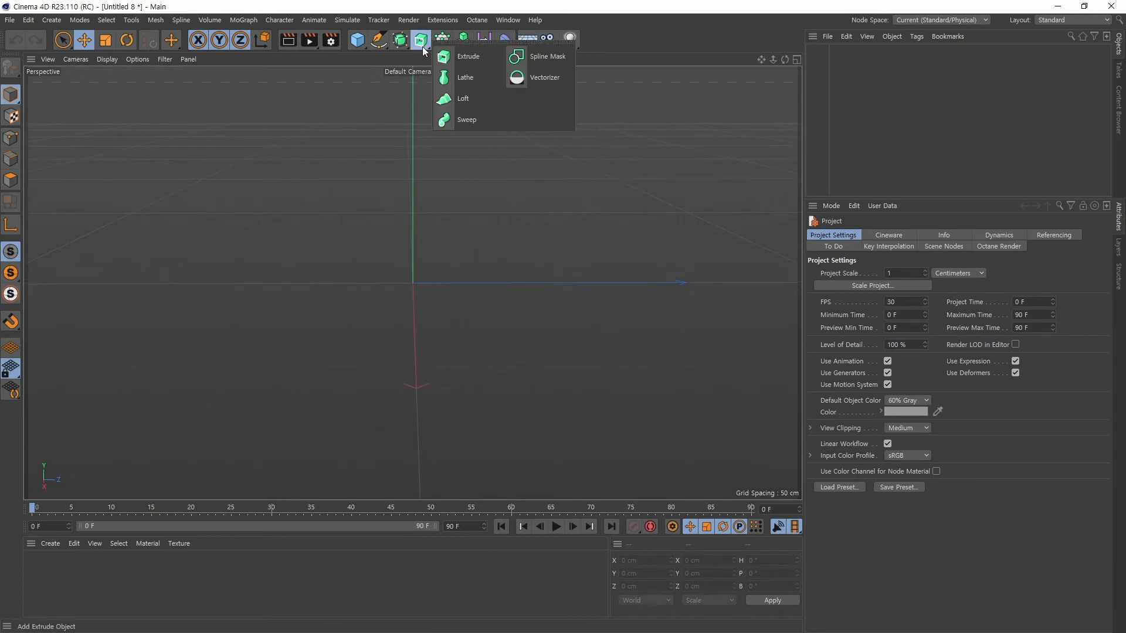
{"action": "left_click", "coordinate": [379, 44]}
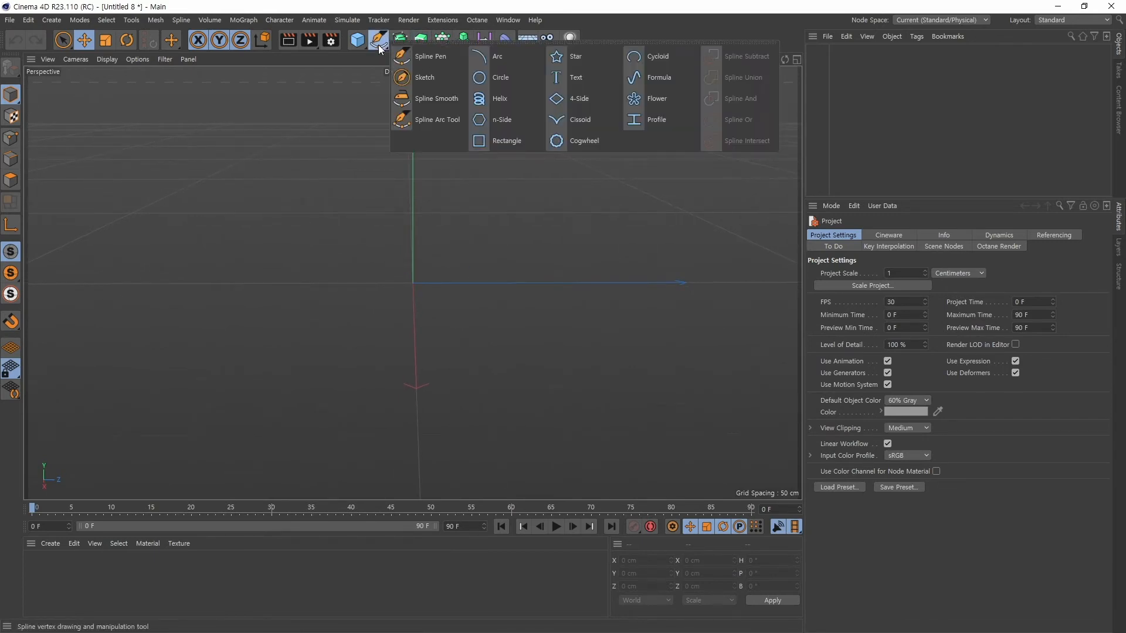
{"action": "left_click", "coordinate": [490, 120]}
{"action": "left_click_drag", "start_coordinate": [477, 350], "coordinate": [558, 322], "text": "alt"}
{"action": "middle_click_drag", "start_coordinate": [558, 322], "coordinate": [632, 332], "text": "alt"}
{"action": "right_click_drag", "start_coordinate": [632, 331], "coordinate": [512, 351], "text": "alt"}
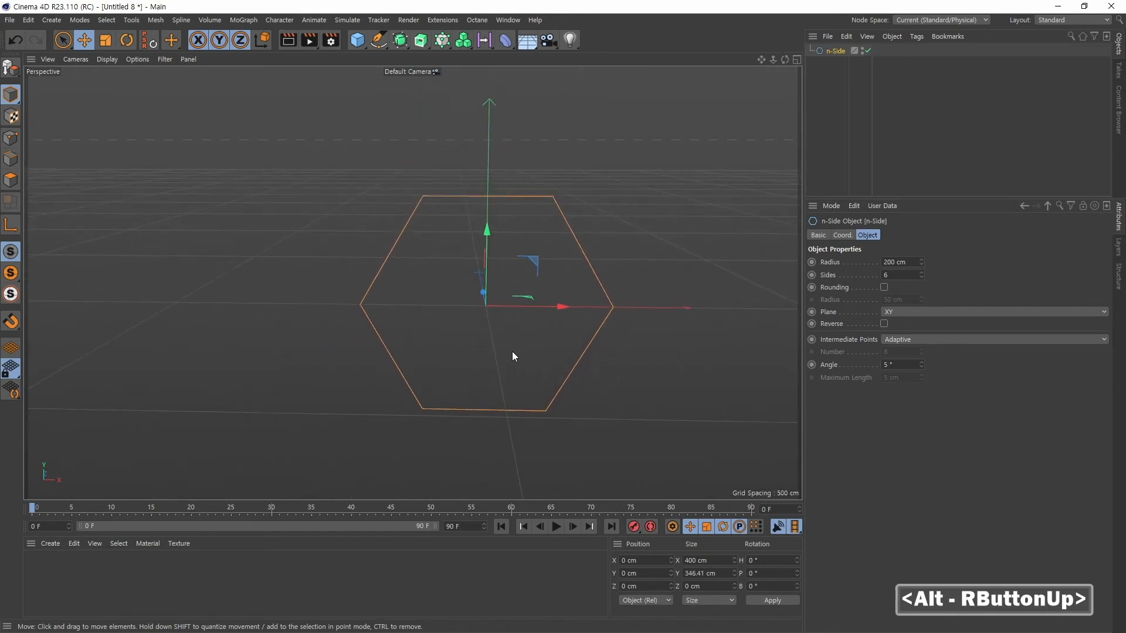
{"action": "left_click_drag", "start_coordinate": [512, 351], "coordinate": [554, 343], "text": "alt"}
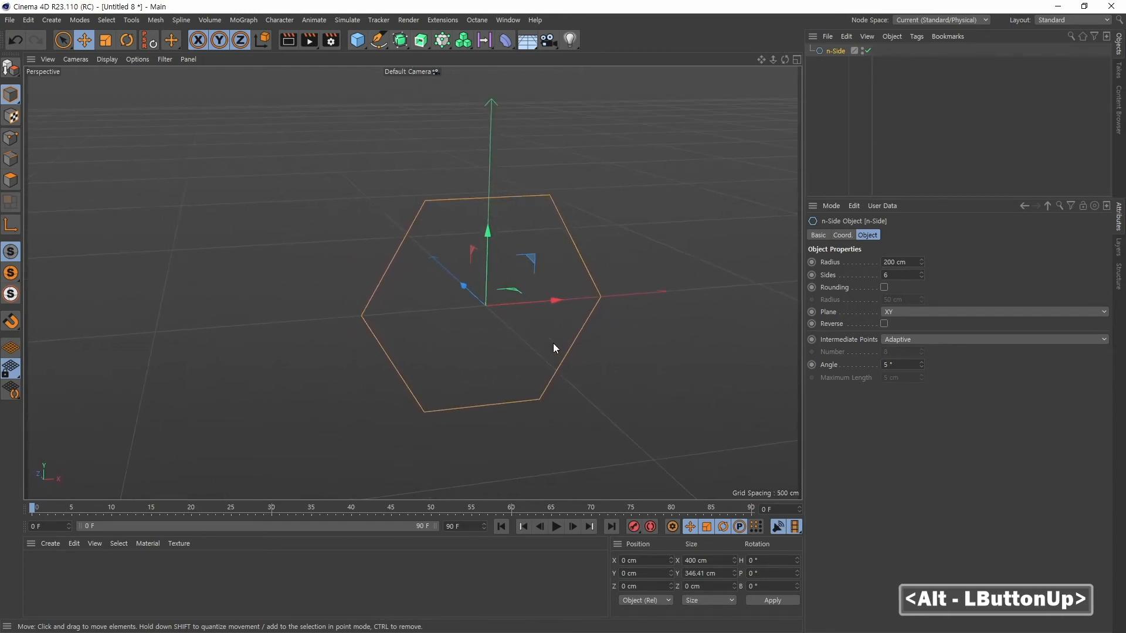
{"action": "left_click_drag", "start_coordinate": [628, 363], "coordinate": [608, 358], "text": "alt"}
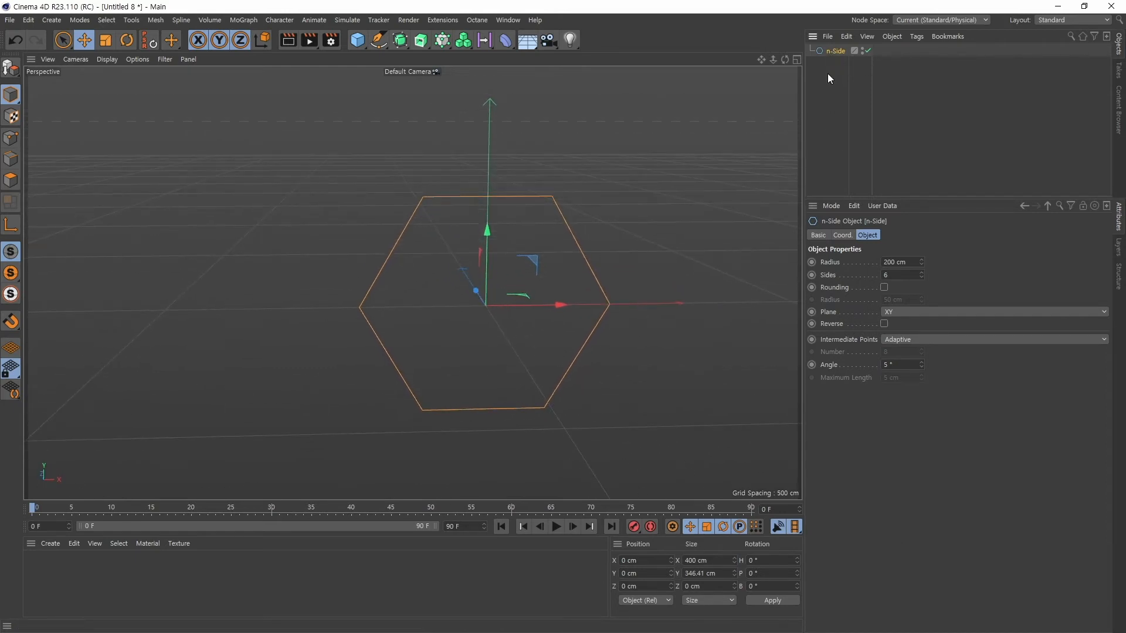
{"action": "key", "text": "Delete"}
Step: Add an n-Side spline in the Front view and check it in the Perspective view
{"action": "middle_click", "coordinate": [510, 307]}
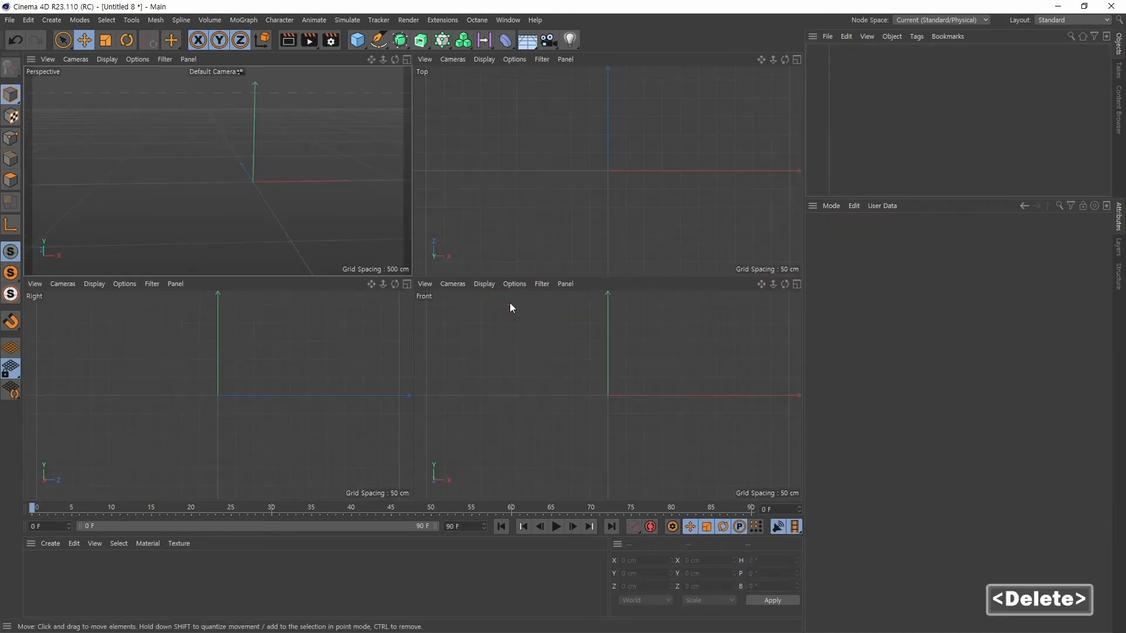
{"action": "middle_click", "coordinate": [583, 385]}
{"action": "middle_click_drag", "start_coordinate": [414, 192], "coordinate": [410, 225], "text": "alt"}
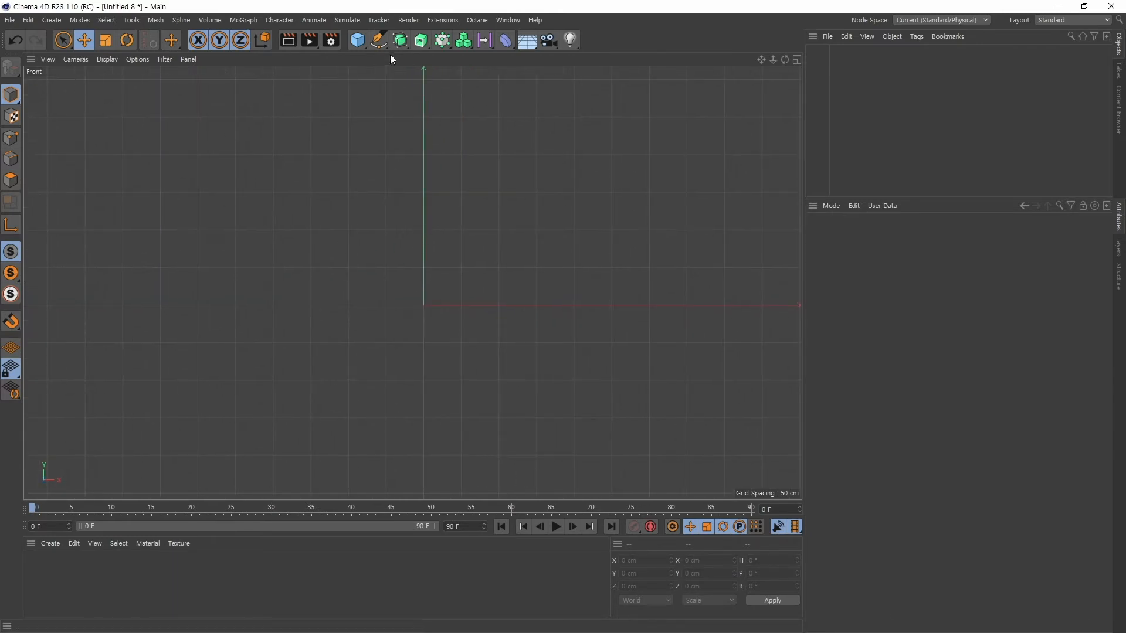
{"action": "left_click", "coordinate": [379, 39]}
{"action": "left_click", "coordinate": [483, 120]}
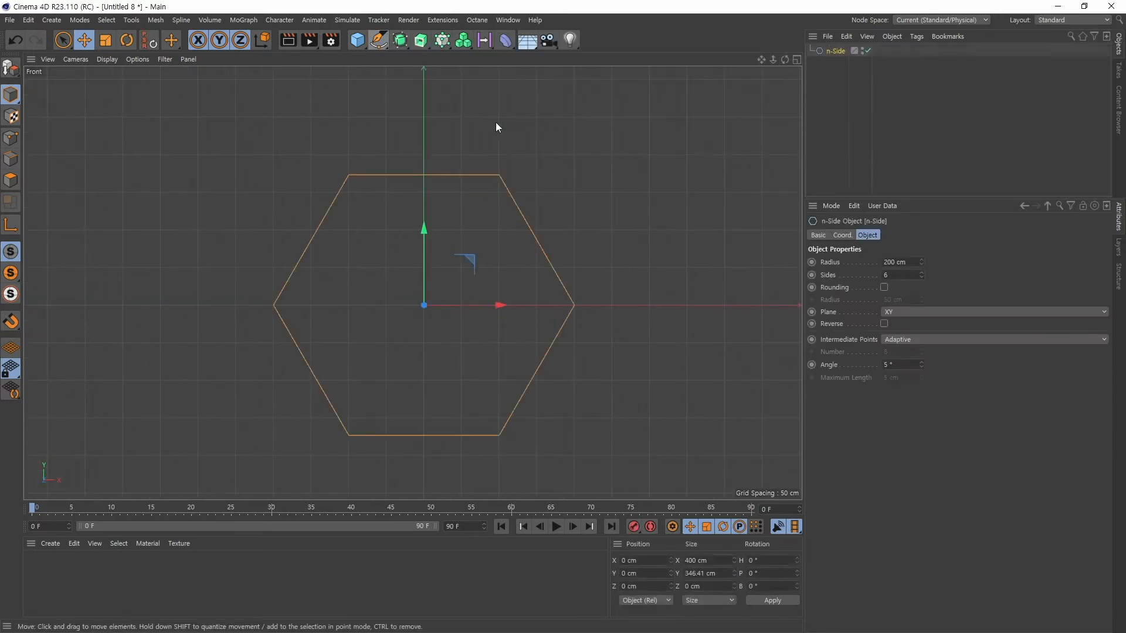
{"action": "right_click_drag", "start_coordinate": [639, 243], "coordinate": [610, 258], "text": "alt"}
{"action": "middle_click_drag", "start_coordinate": [610, 258], "coordinate": [577, 262], "text": "alt"}
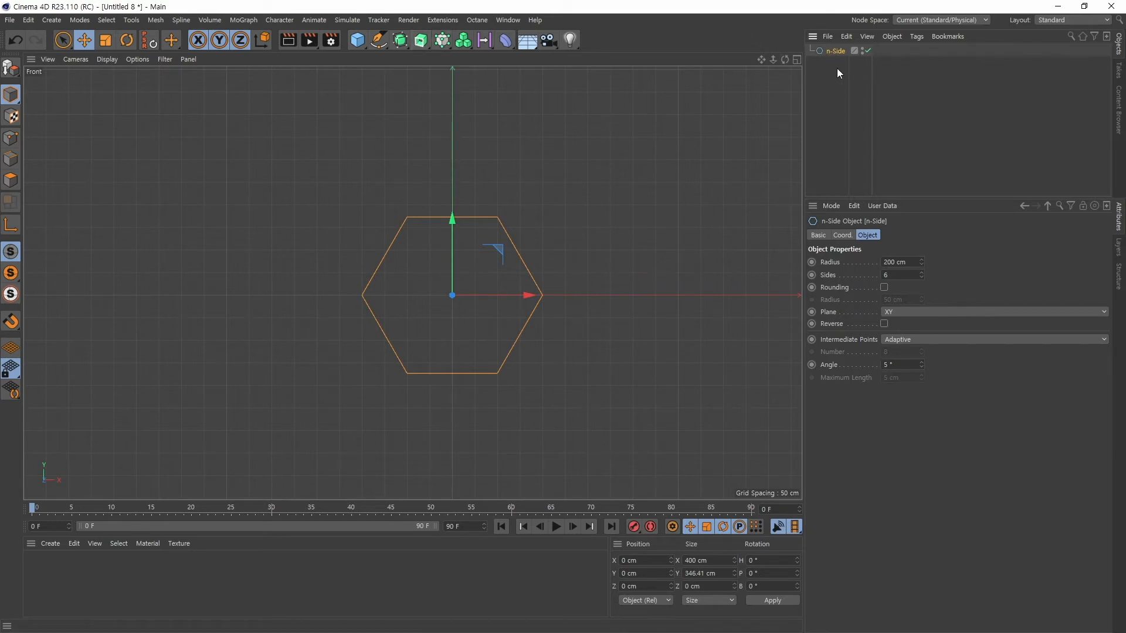
{"action": "middle_click", "coordinate": [590, 251]}
{"action": "middle_click", "coordinate": [366, 224]}
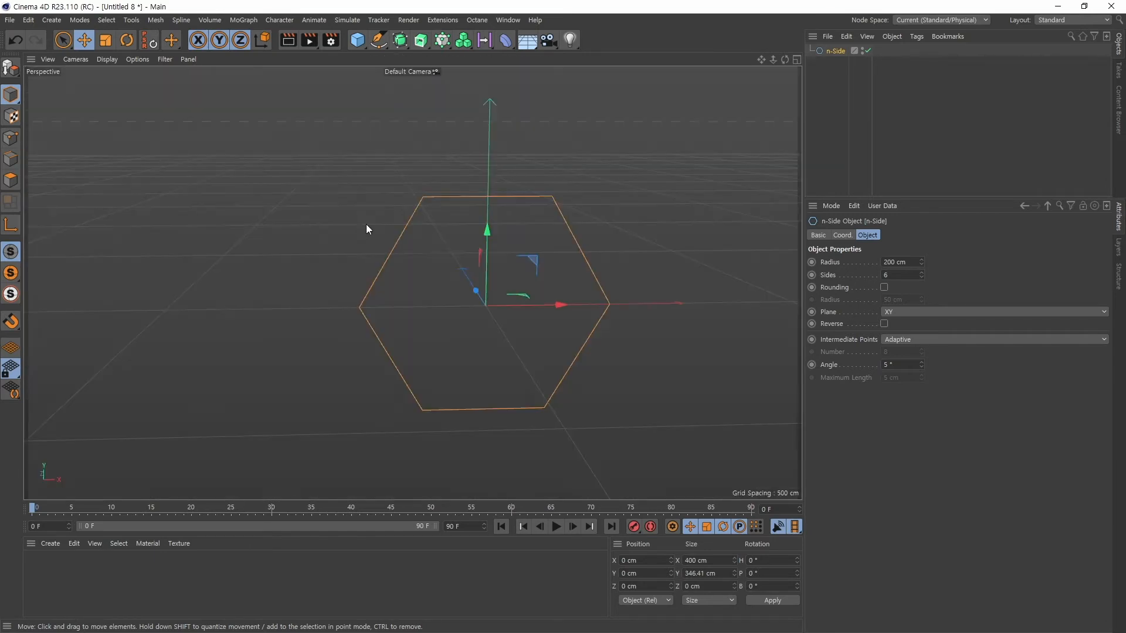
Step: In the Right view, draw an open three-point Bezier spline about 3940 cm wide with its middle point lower than the ends
{"action": "middle_click", "coordinate": [602, 257]}
{"action": "middle_click", "coordinate": [332, 430]}
{"action": "right_click_drag", "start_coordinate": [332, 431], "coordinate": [439, 402], "text": "alt"}
{"action": "middle_click_drag", "start_coordinate": [440, 402], "coordinate": [493, 351], "text": "alt"}
{"action": "left_click", "coordinate": [378, 40]}
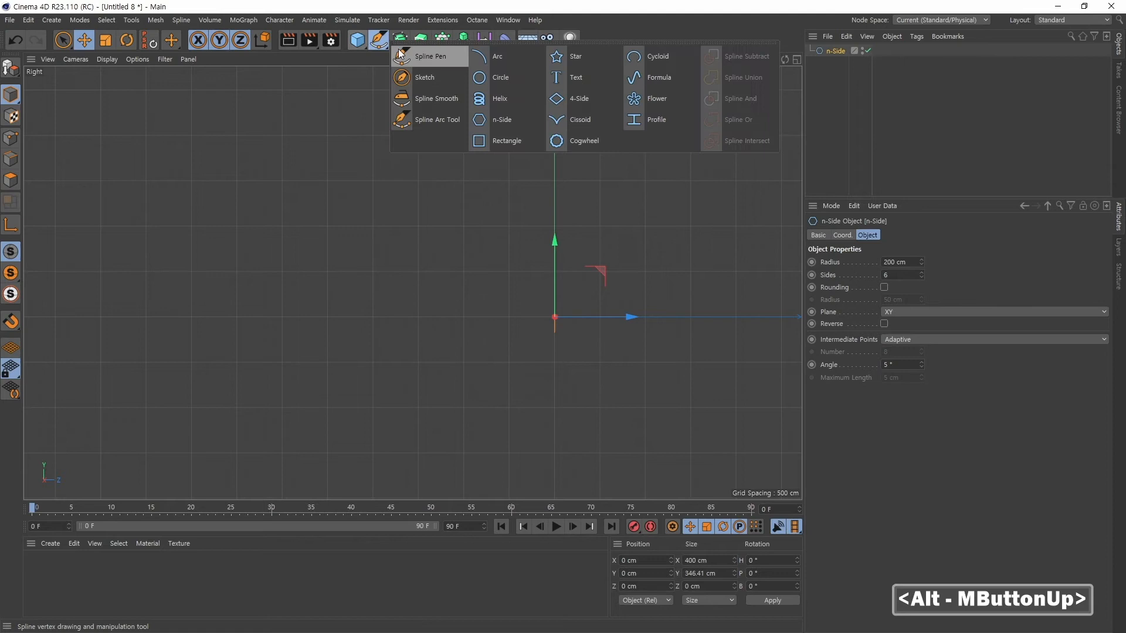
{"action": "left_click", "coordinate": [443, 58]}
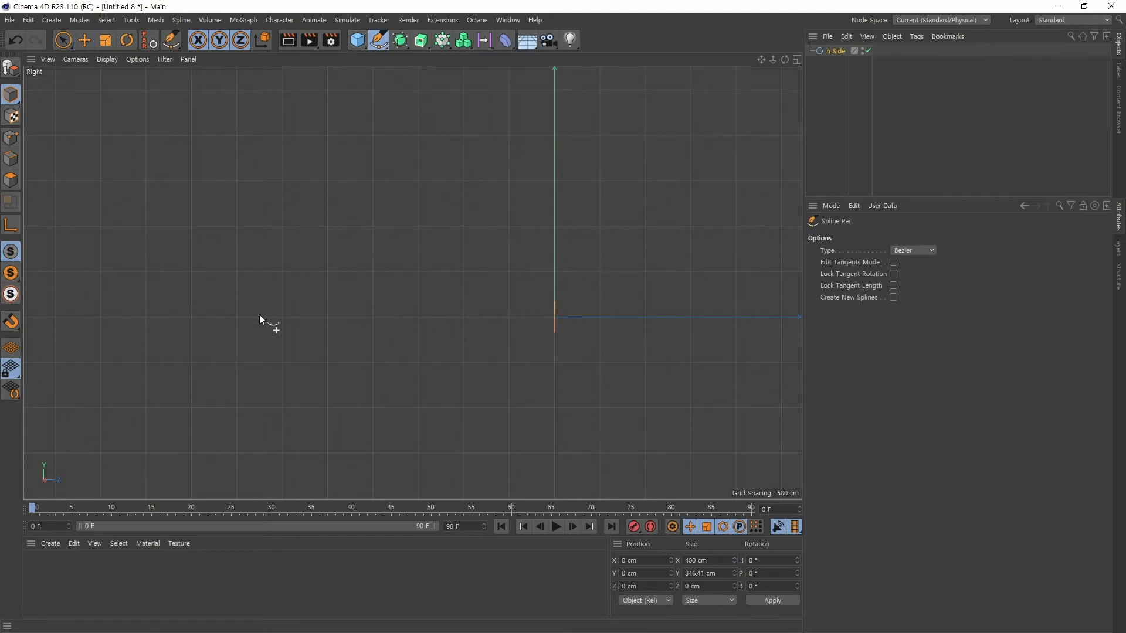
{"action": "left_click", "coordinate": [238, 271]}
{"action": "left_click", "coordinate": [416, 316]}
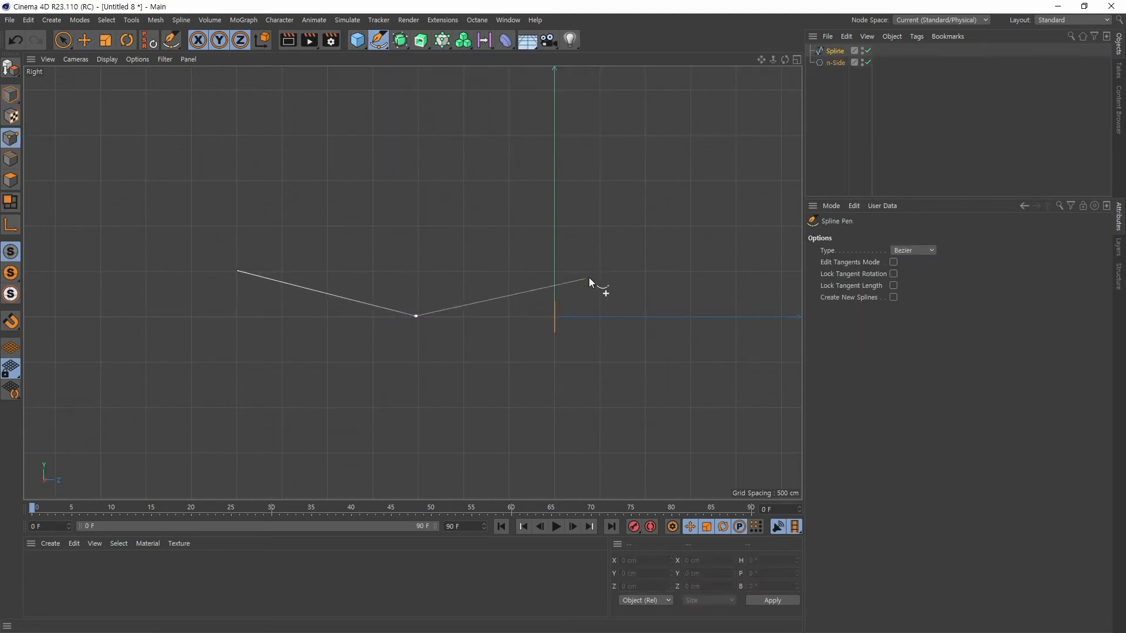
{"action": "left_click", "coordinate": [594, 274]}
{"action": "key", "text": "Escape"}
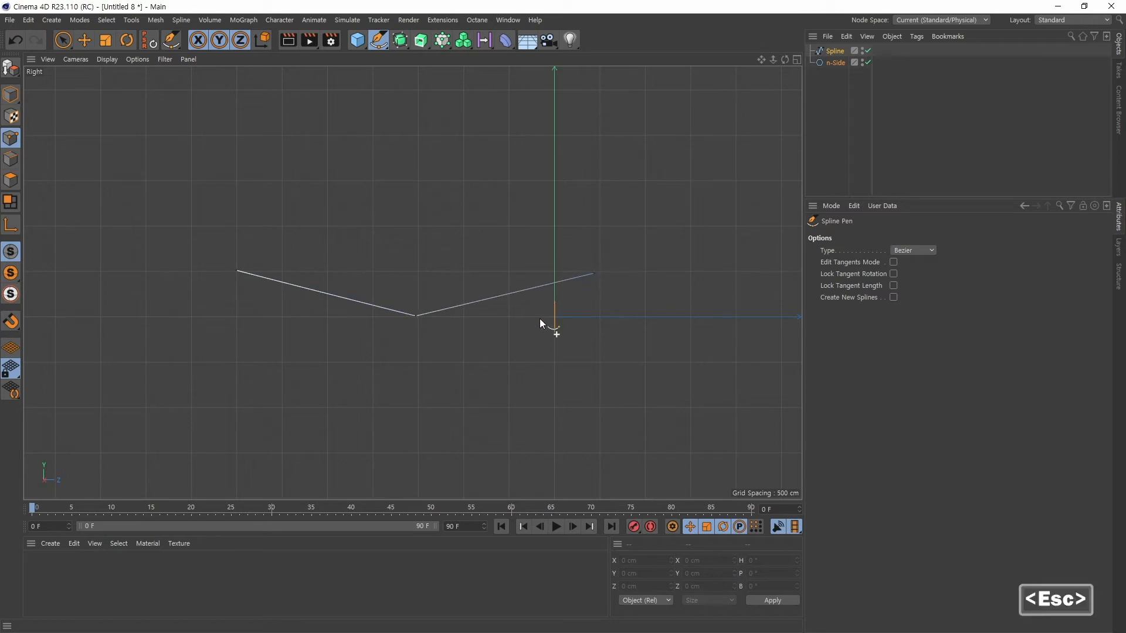
Step: Apply Soft Interpolation to the spline's middle point, lengthen its tangents into a smooth arc, and return to Model mode
{"action": "key", "text": "9"}
{"action": "left_click", "coordinate": [415, 317]}
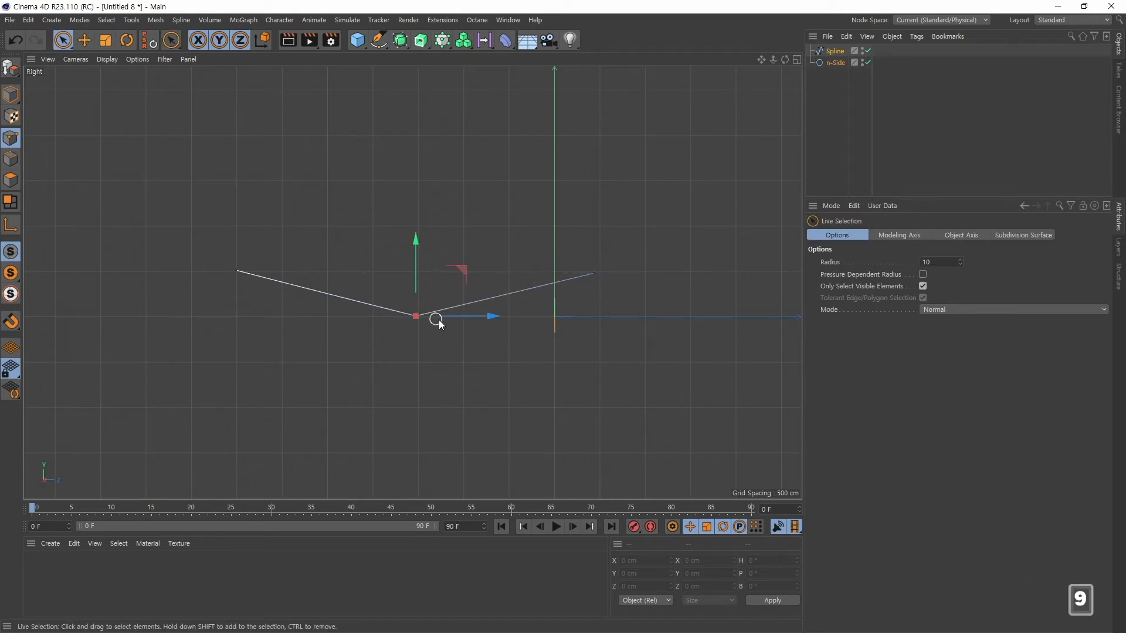
{"action": "right_click", "coordinate": [478, 346]}
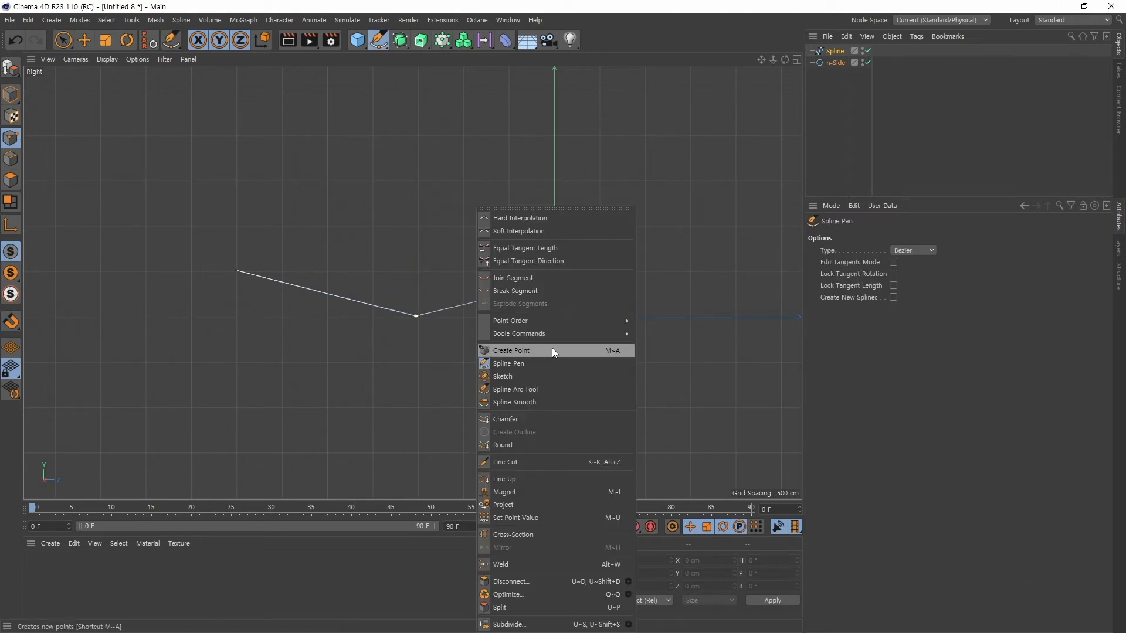
{"action": "left_click", "coordinate": [532, 231]}
{"action": "left_click_drag", "start_coordinate": [462, 315], "coordinate": [495, 314]}
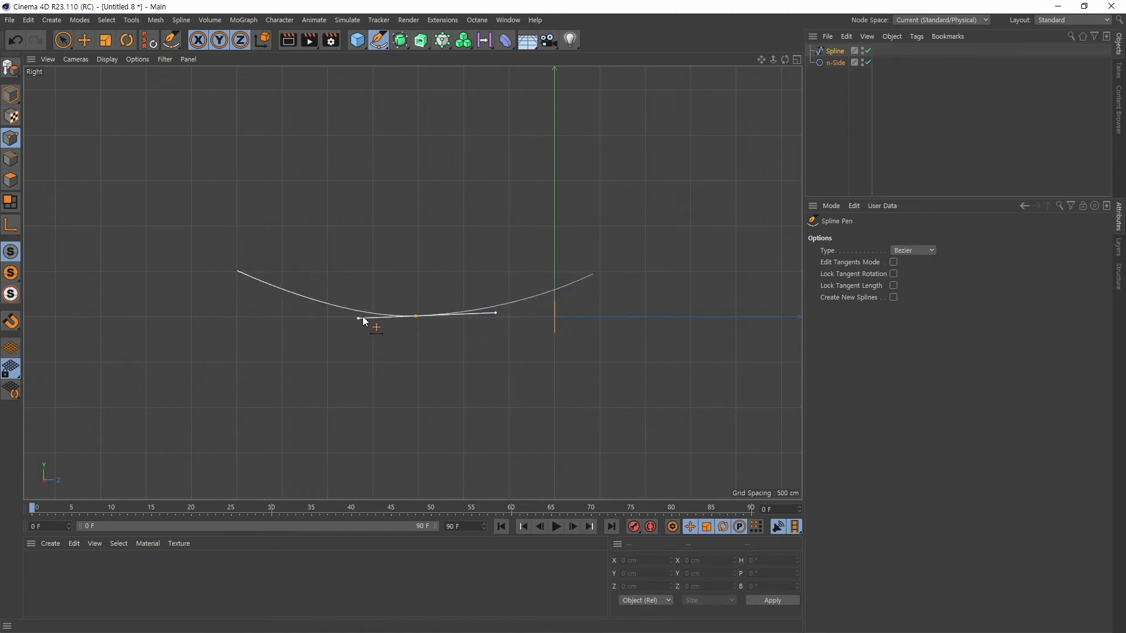
{"action": "left_click", "coordinate": [13, 95]}
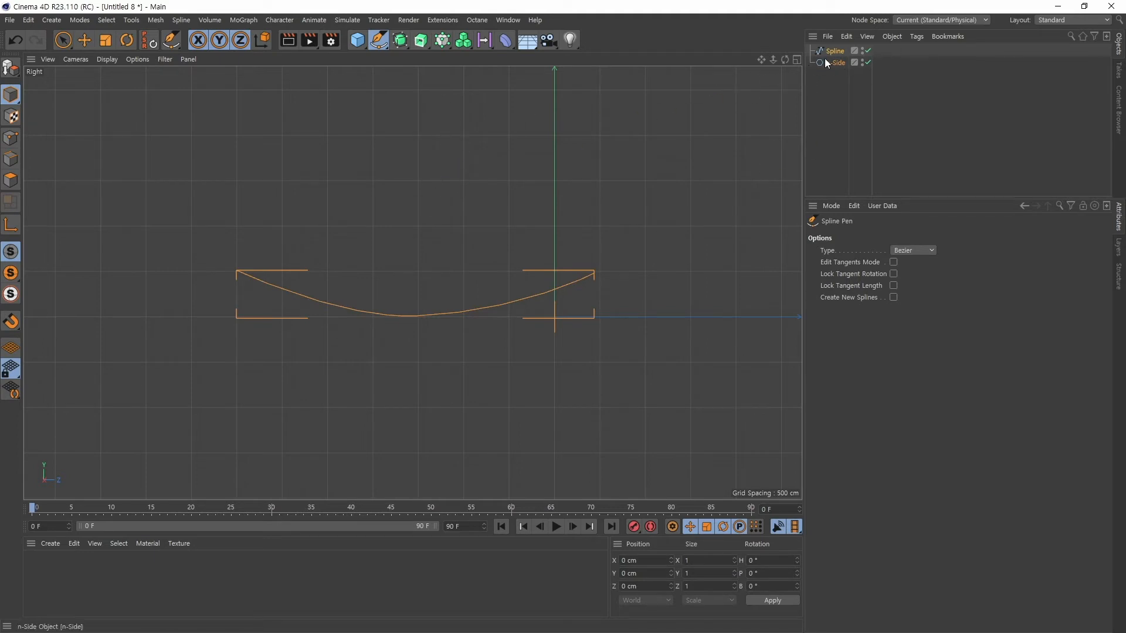
Step: Order the n-Side above the path spline, add a Sweep generator and nest both splines under it
{"action": "left_click_drag", "start_coordinate": [835, 51], "coordinate": [838, 70]}
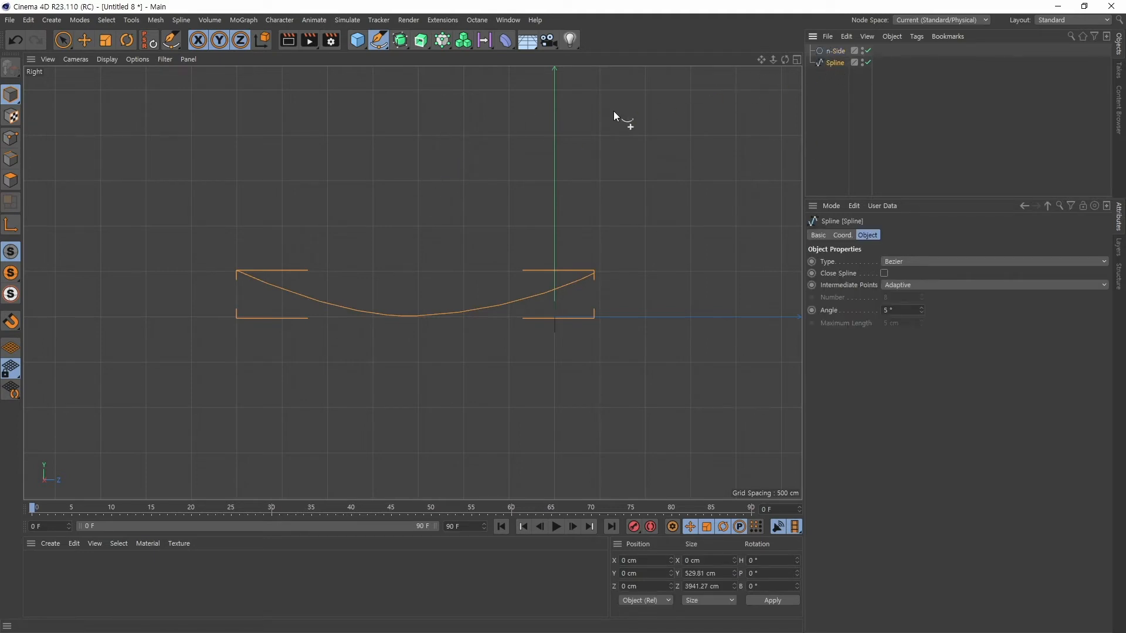
{"action": "left_click", "coordinate": [421, 39]}
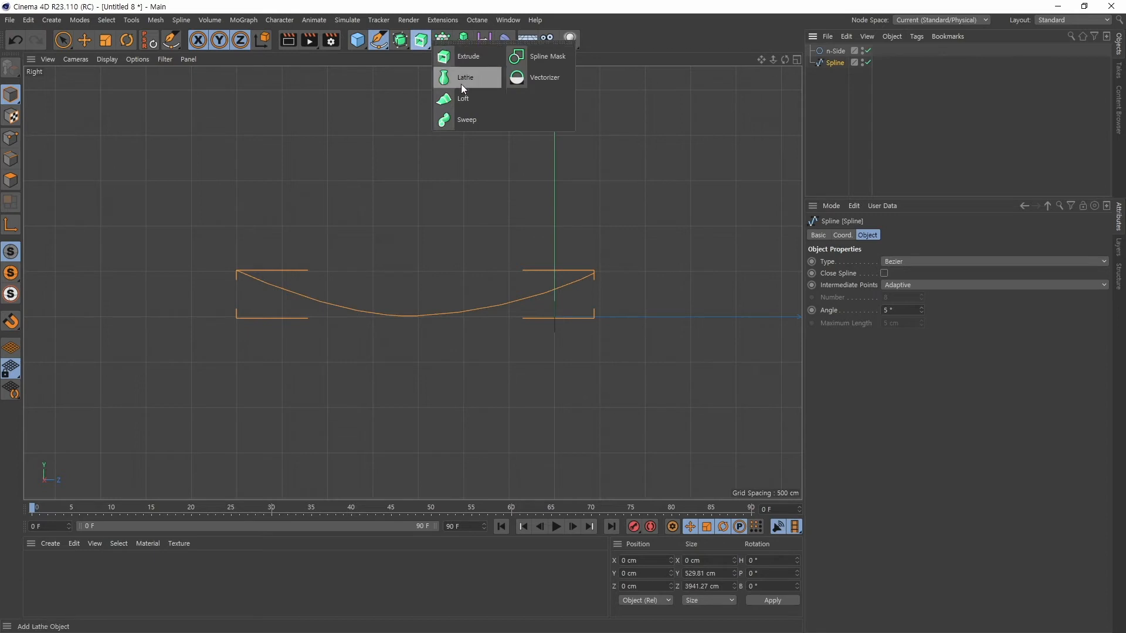
{"action": "left_click", "coordinate": [462, 119]}
{"action": "left_click", "coordinate": [835, 64]}
{"action": "left_click", "coordinate": [839, 72], "text": "shift"}
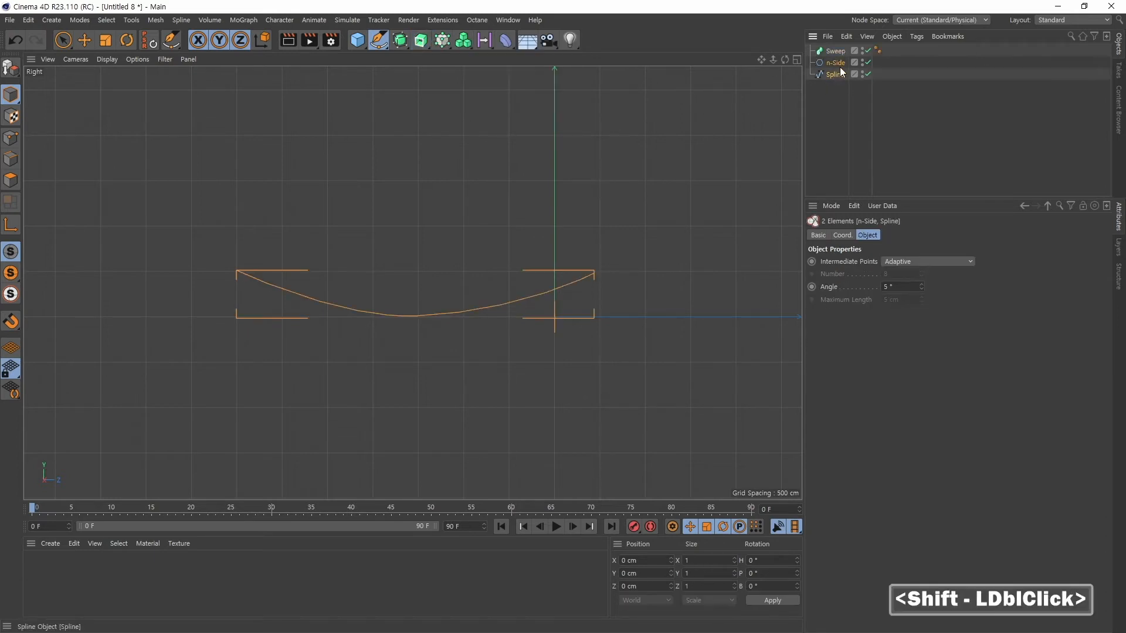
{"action": "left_click_drag", "start_coordinate": [839, 67], "coordinate": [838, 49]}
{"action": "left_click", "coordinate": [837, 51]}
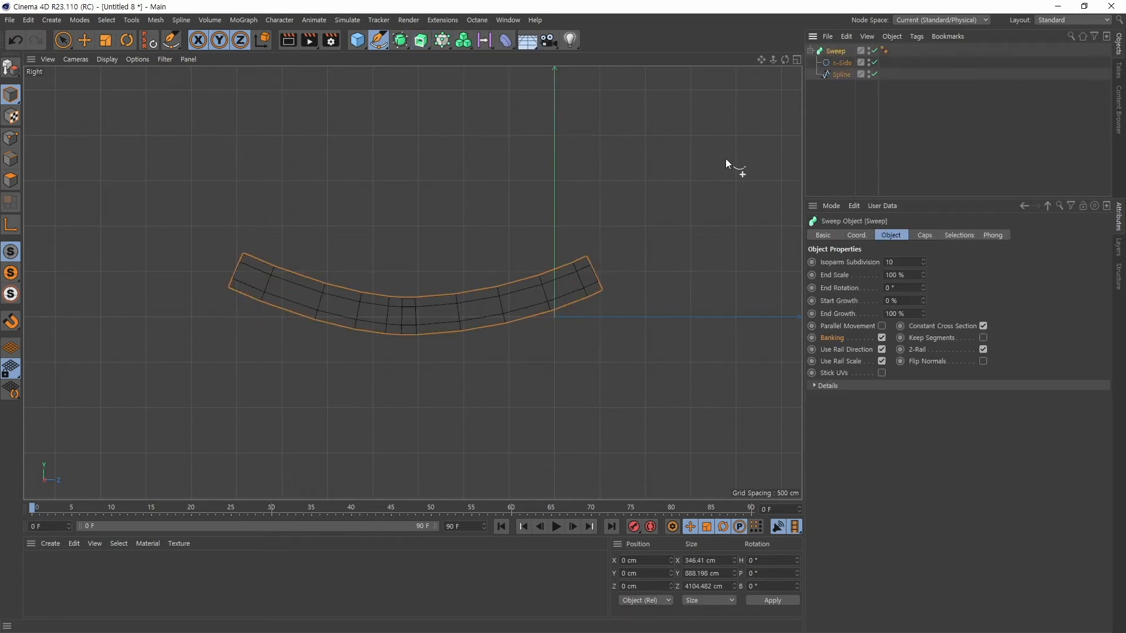
Step: Examine the swept shape and its end caps from several angles in the Perspective view
{"action": "middle_click", "coordinate": [443, 322]}
{"action": "middle_click", "coordinate": [251, 209]}
{"action": "right_click_drag", "start_coordinate": [582, 238], "coordinate": [507, 275], "text": "alt"}
{"action": "middle_click_drag", "start_coordinate": [507, 276], "coordinate": [438, 315], "text": "alt"}
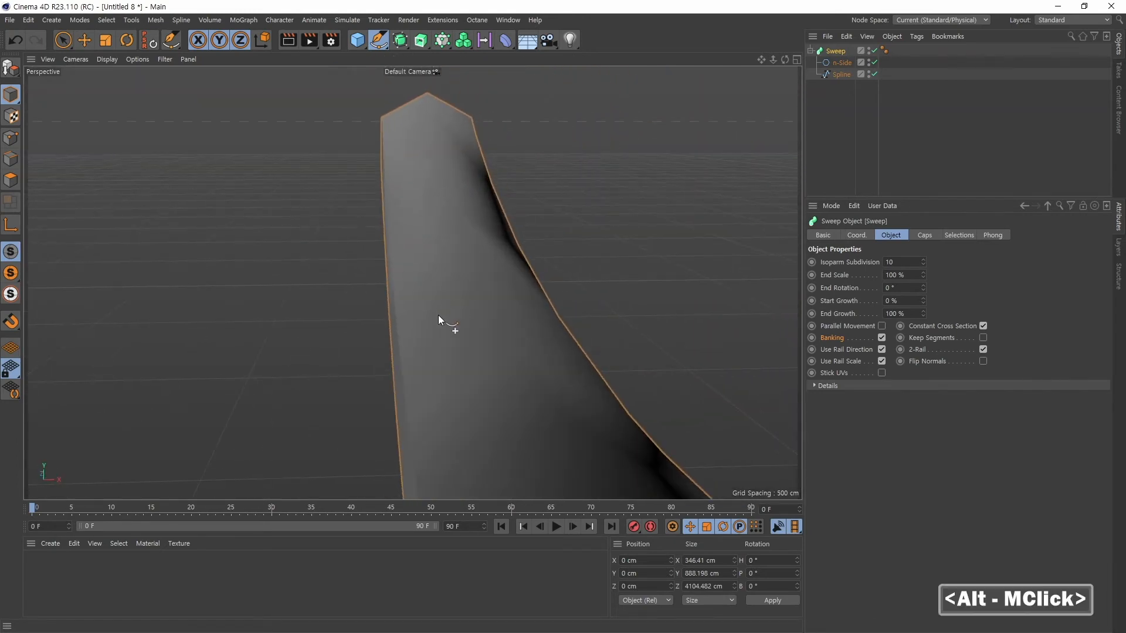
{"action": "left_click_drag", "start_coordinate": [438, 315], "coordinate": [512, 312], "text": "alt"}
{"action": "right_click_drag", "start_coordinate": [512, 312], "coordinate": [523, 298], "text": "alt"}
{"action": "middle_click_drag", "start_coordinate": [523, 297], "coordinate": [637, 252], "text": "alt"}
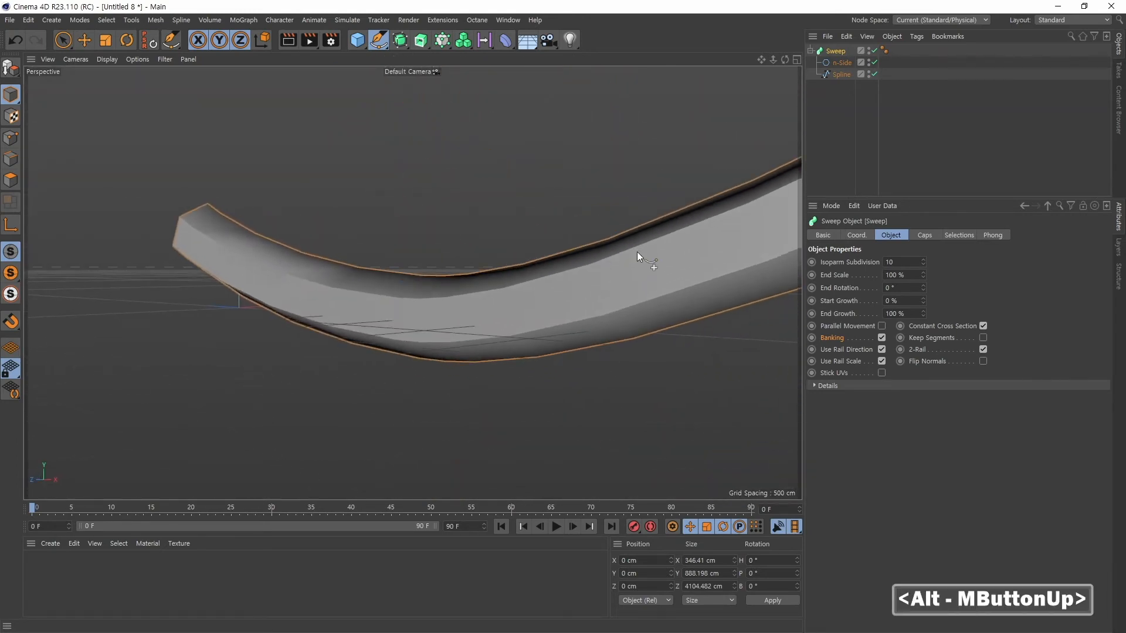
{"action": "right_click_drag", "start_coordinate": [637, 252], "coordinate": [633, 259], "text": "alt"}
{"action": "left_click_drag", "start_coordinate": [634, 259], "coordinate": [515, 335], "text": "alt"}
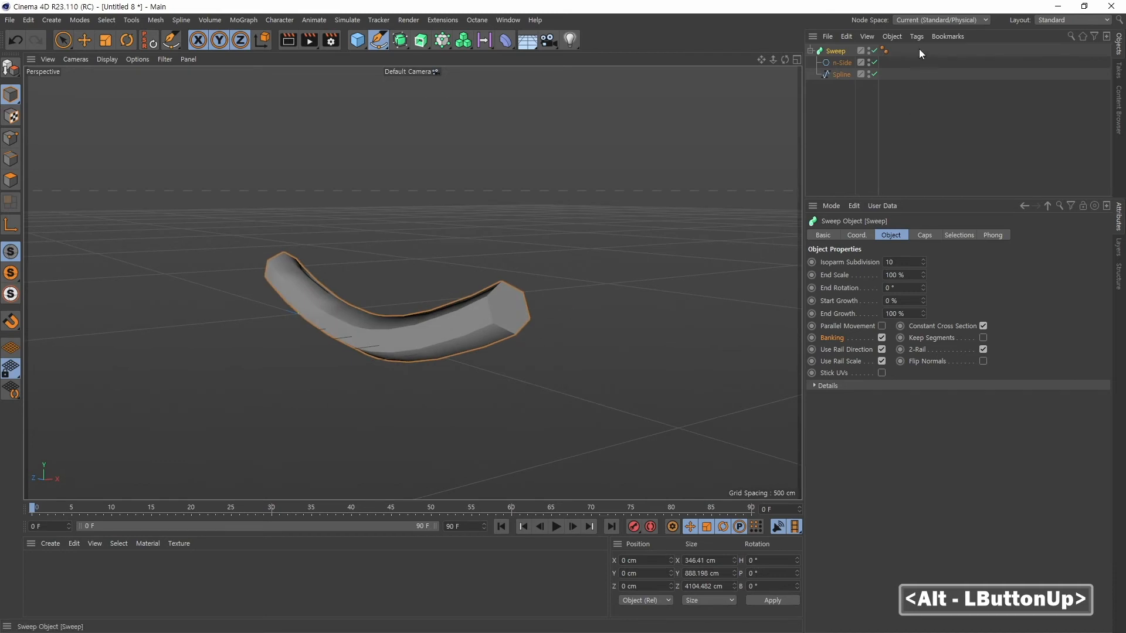
Step: Scale up the n-Side profile inside the Sweep to a radius of about 433 cm
{"action": "left_click", "coordinate": [841, 63]}
{"action": "left_click", "coordinate": [106, 41]}
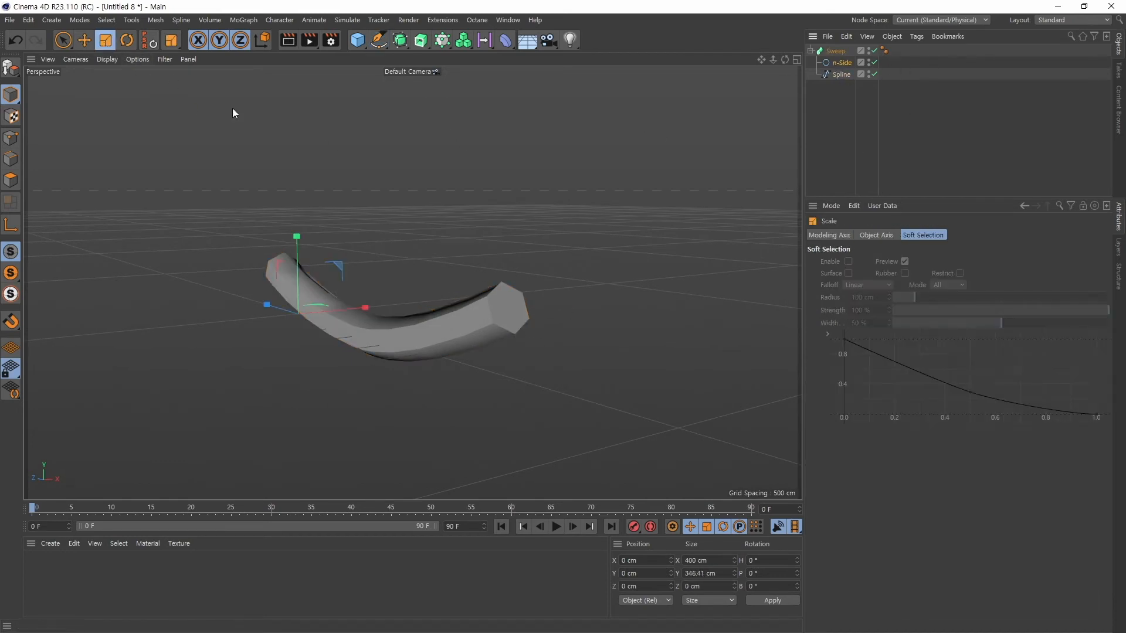
{"action": "left_click_drag", "start_coordinate": [232, 108], "coordinate": [609, 293]}
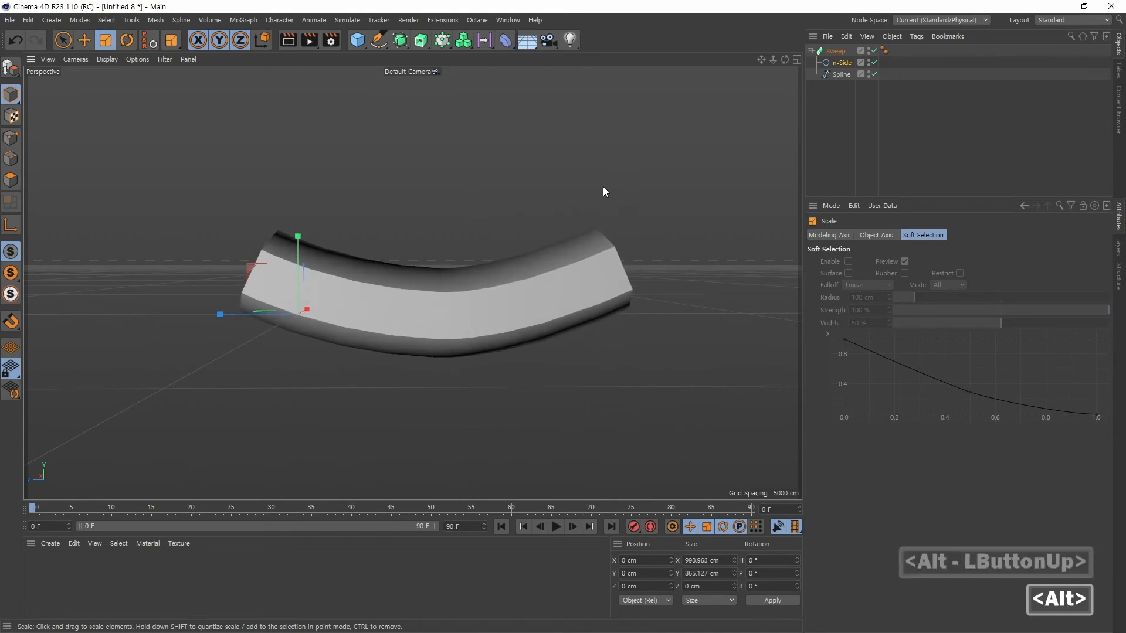
{"action": "left_click_drag", "start_coordinate": [573, 191], "coordinate": [656, 176]}
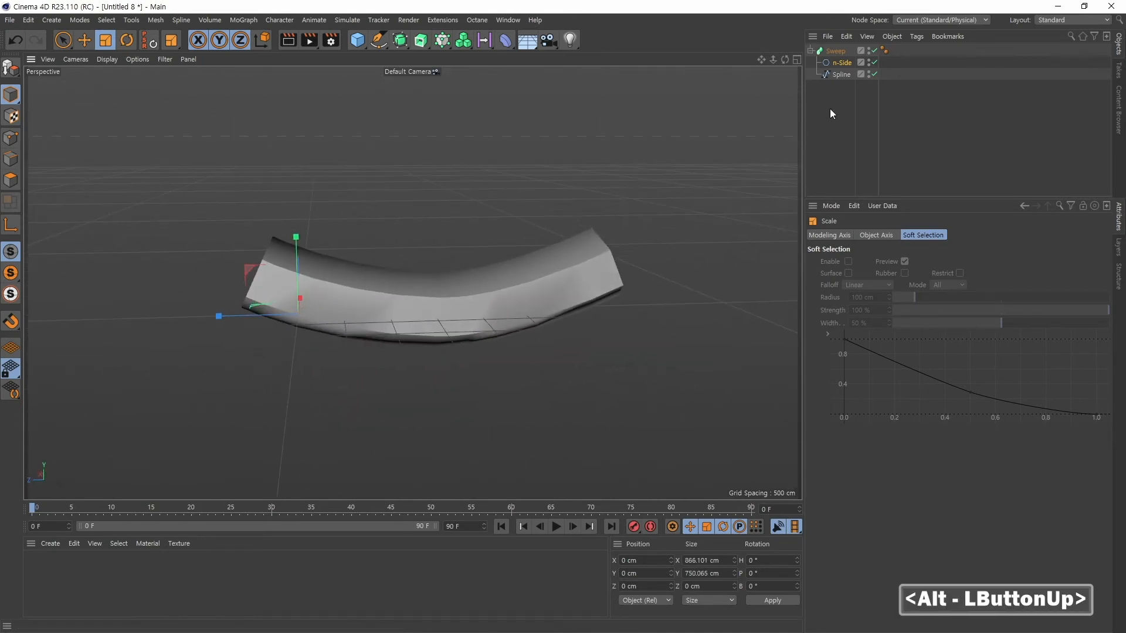
Step: Try the ZY plane on the n-Side profile, inspect the sweep, and set the plane back to XY
{"action": "left_click", "coordinate": [840, 62]}
{"action": "left_click", "coordinate": [907, 311]}
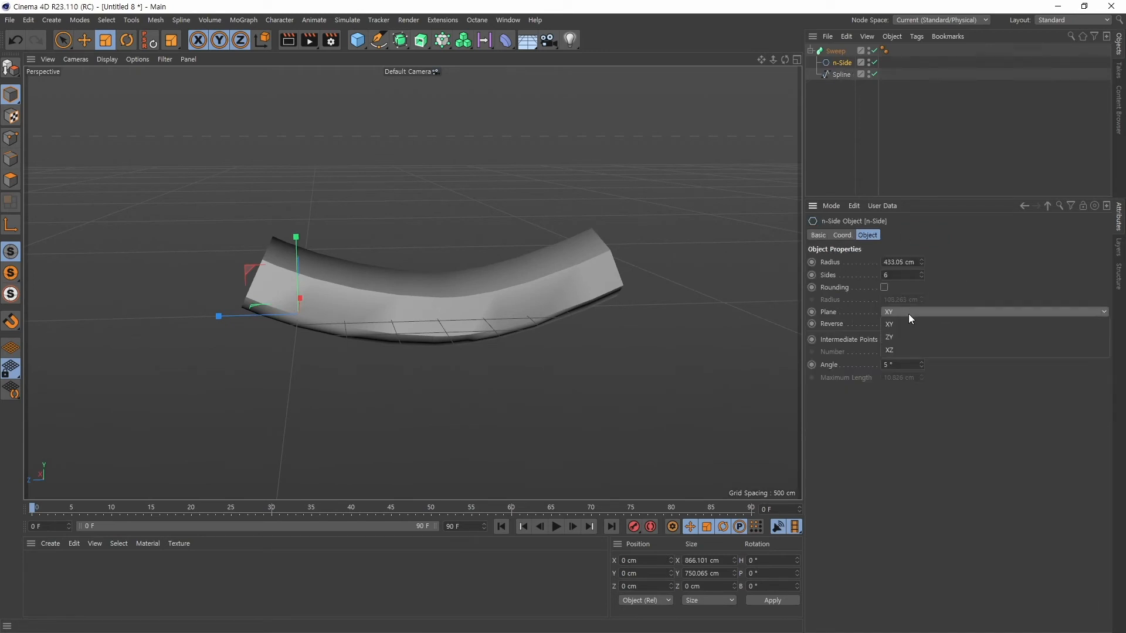
{"action": "left_click", "coordinate": [901, 336]}
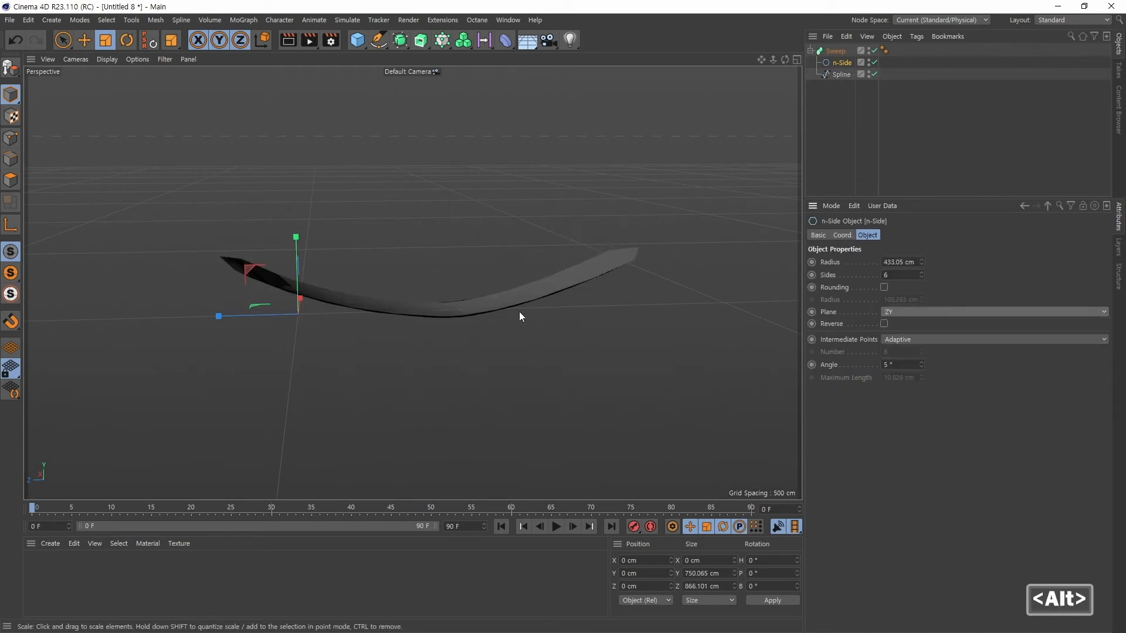
{"action": "left_click_drag", "start_coordinate": [519, 312], "coordinate": [544, 317], "text": "alt"}
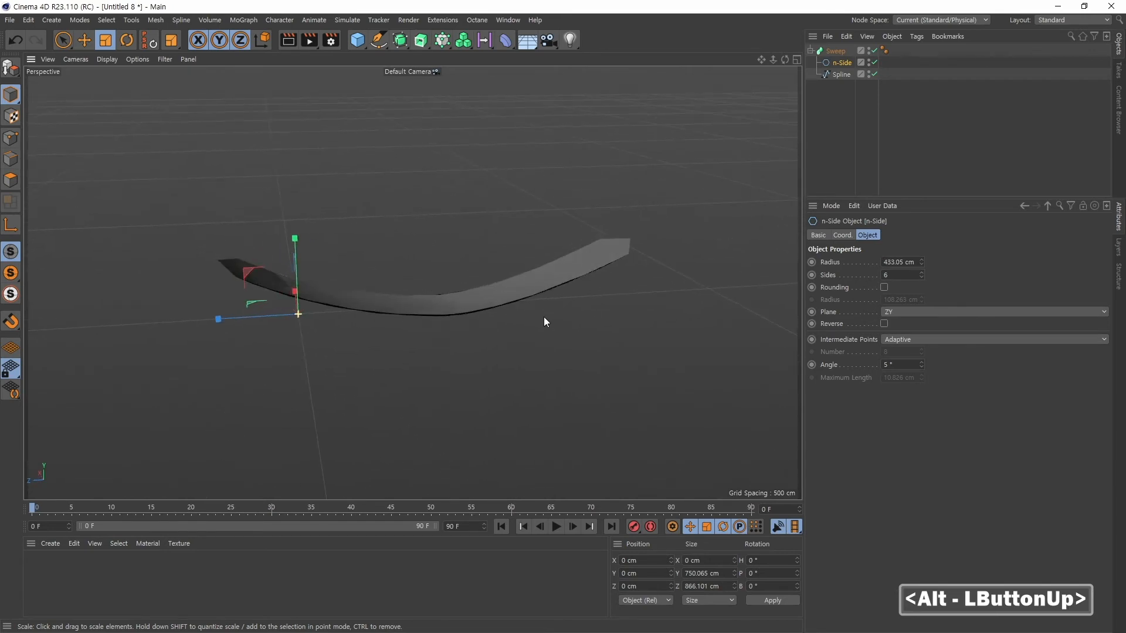
{"action": "left_click", "coordinate": [914, 313]}
{"action": "left_click", "coordinate": [898, 324]}
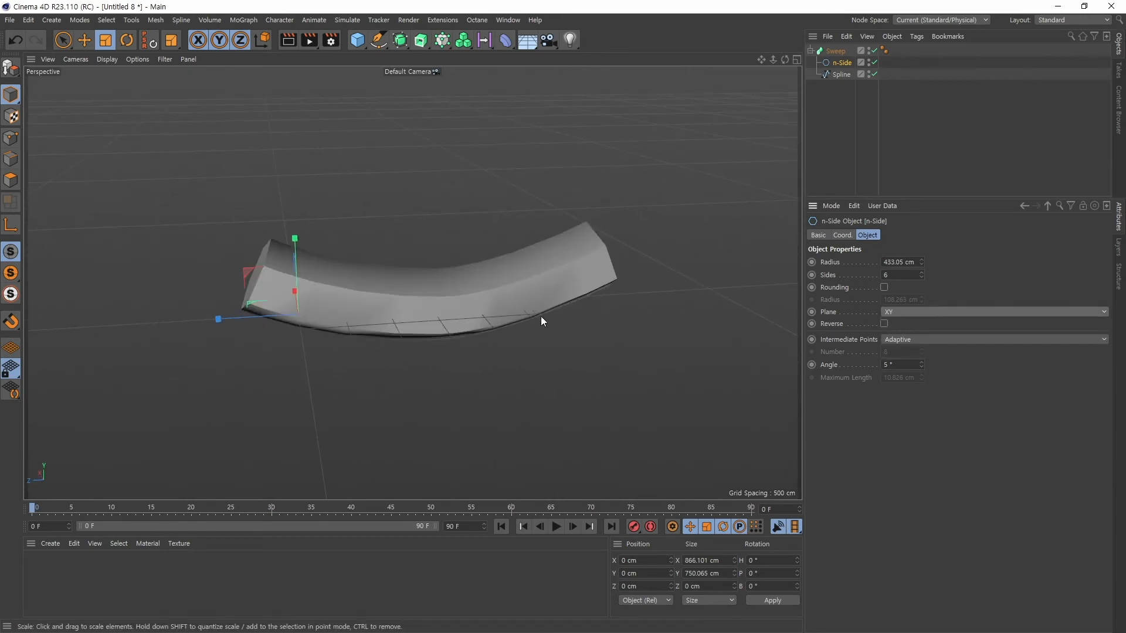
Step: Try a second, separate n-Side spline in the Top view, inspect it over the sweep, and delete it
{"action": "middle_click", "coordinate": [557, 357]}
{"action": "middle_click", "coordinate": [519, 220]}
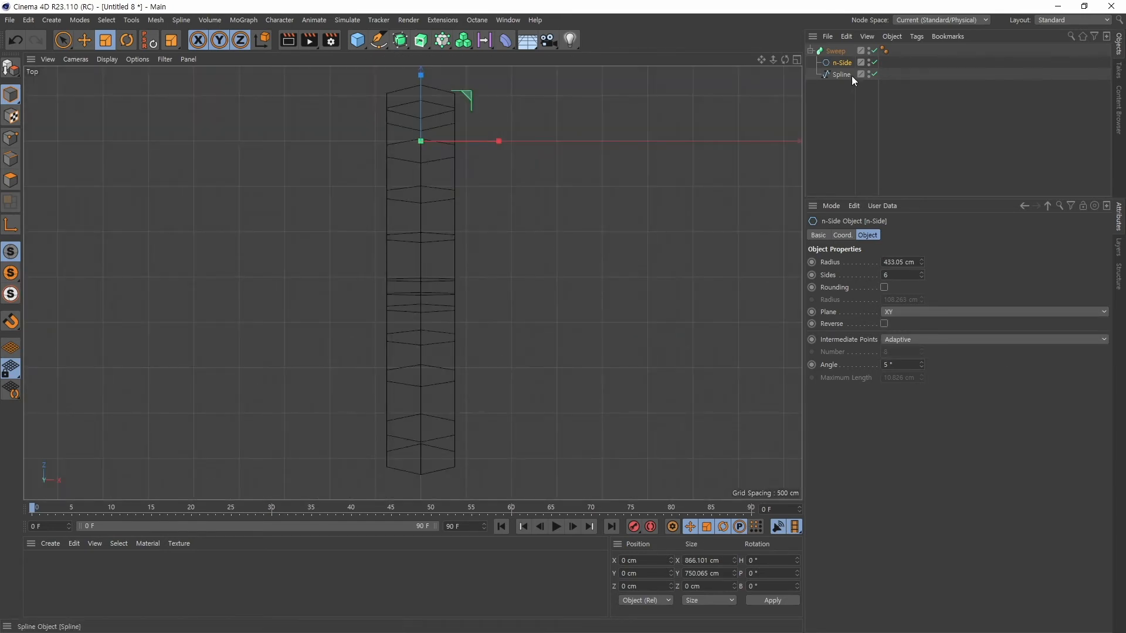
{"action": "left_click", "coordinate": [836, 51]}
{"action": "left_click", "coordinate": [380, 41]}
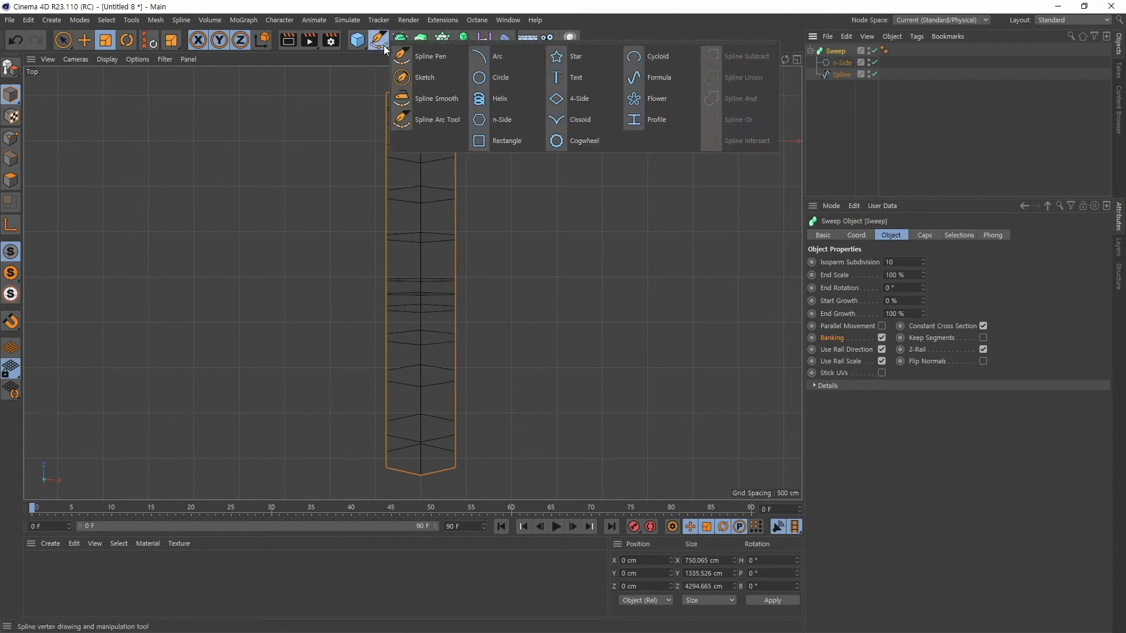
{"action": "left_click", "coordinate": [514, 120]}
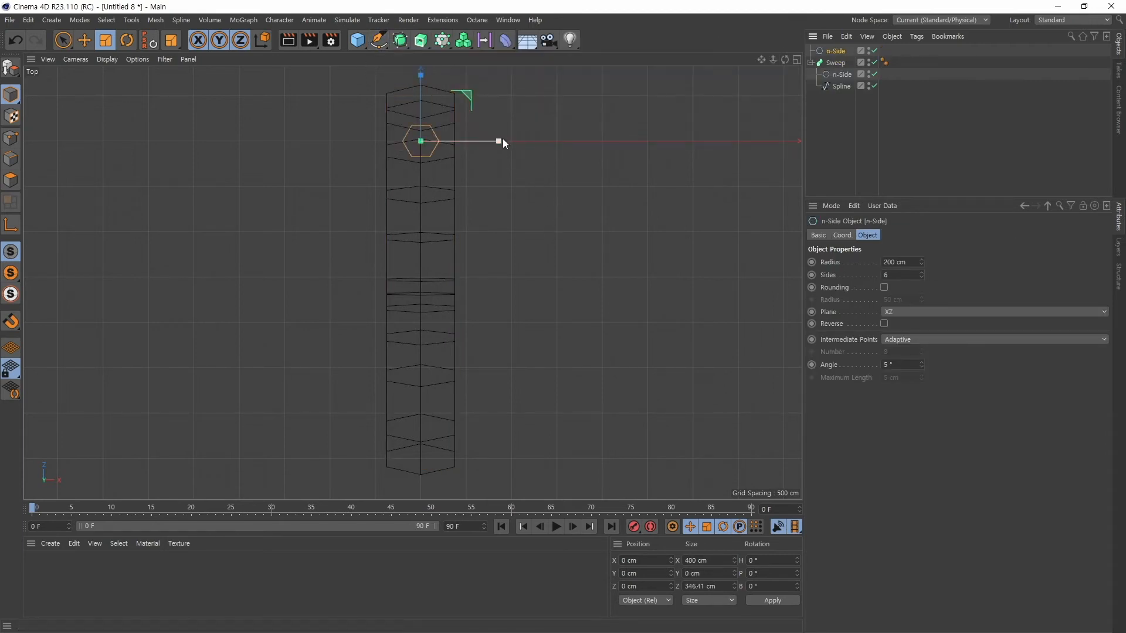
{"action": "left_click", "coordinate": [85, 40]}
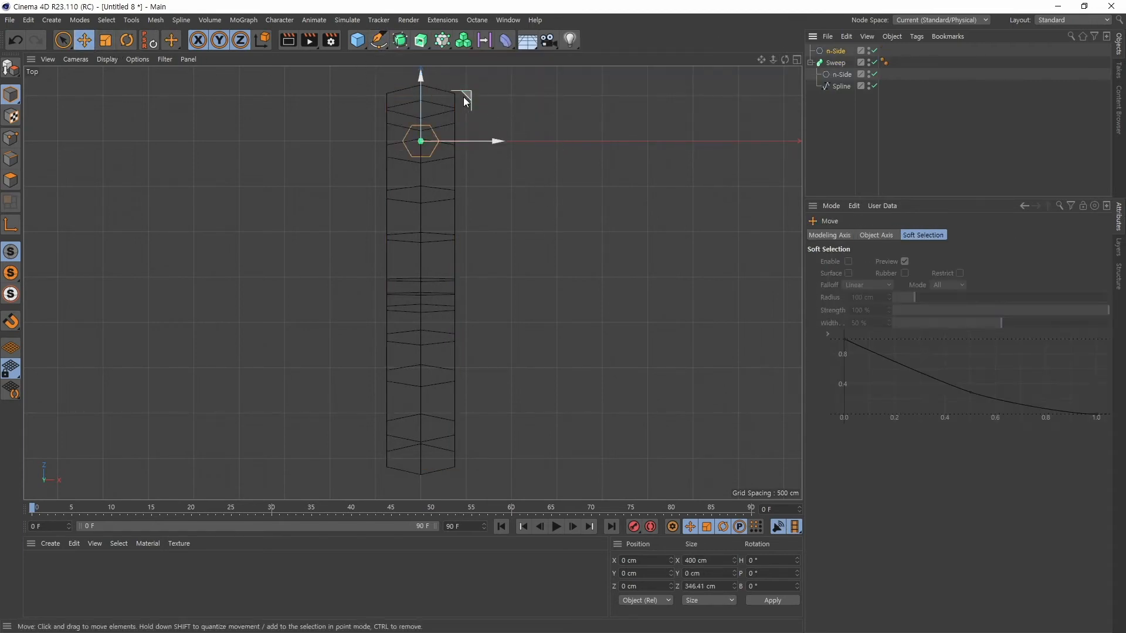
{"action": "left_click_drag", "start_coordinate": [488, 176], "coordinate": [649, 318]}
{"action": "right_click_drag", "start_coordinate": [606, 294], "coordinate": [651, 287], "text": "alt"}
{"action": "left_click", "coordinate": [840, 52]}
{"action": "key", "text": "Delete"}
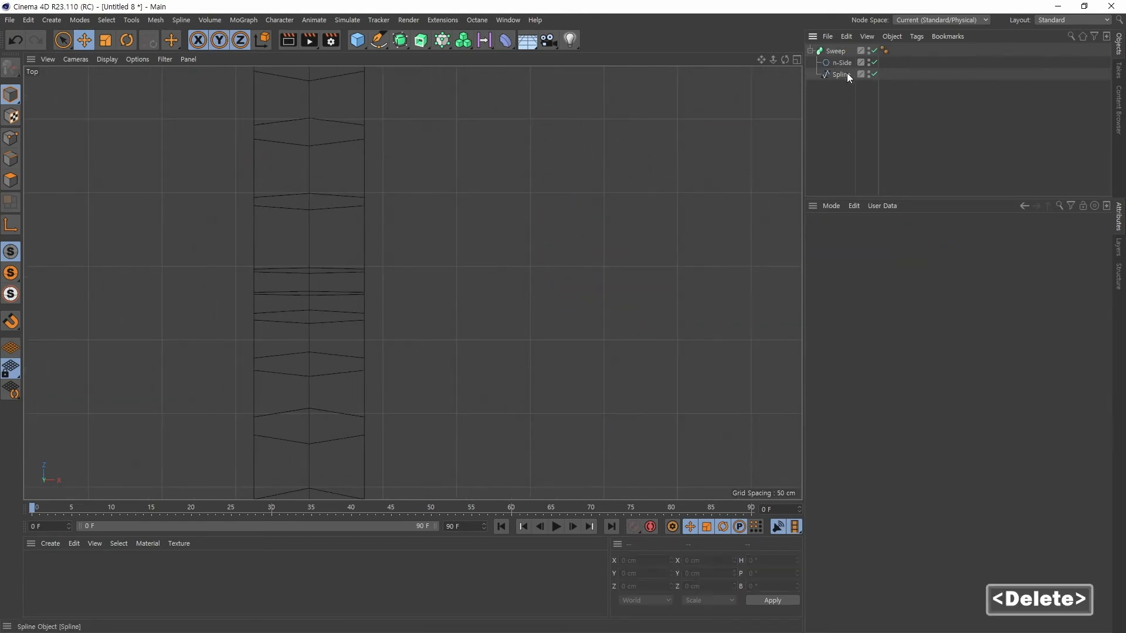
Step: Examine the swept n-Side profile in the Front view and from several angles in the Perspective view
{"action": "middle_click", "coordinate": [501, 310]}
{"action": "middle_click", "coordinate": [536, 365]}
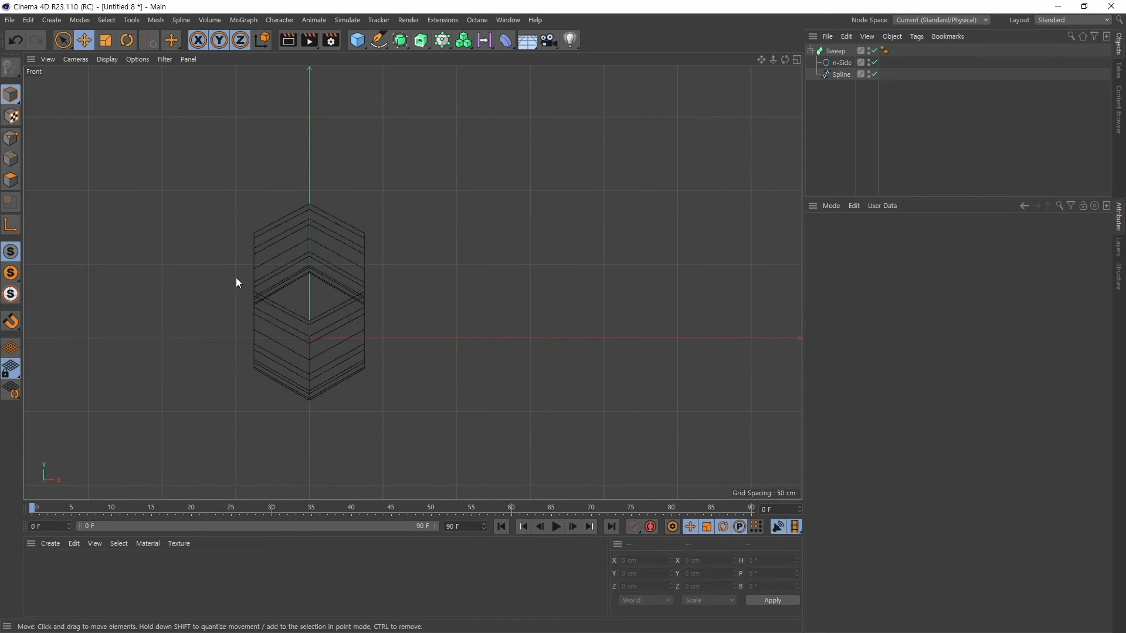
{"action": "left_click", "coordinate": [840, 62]}
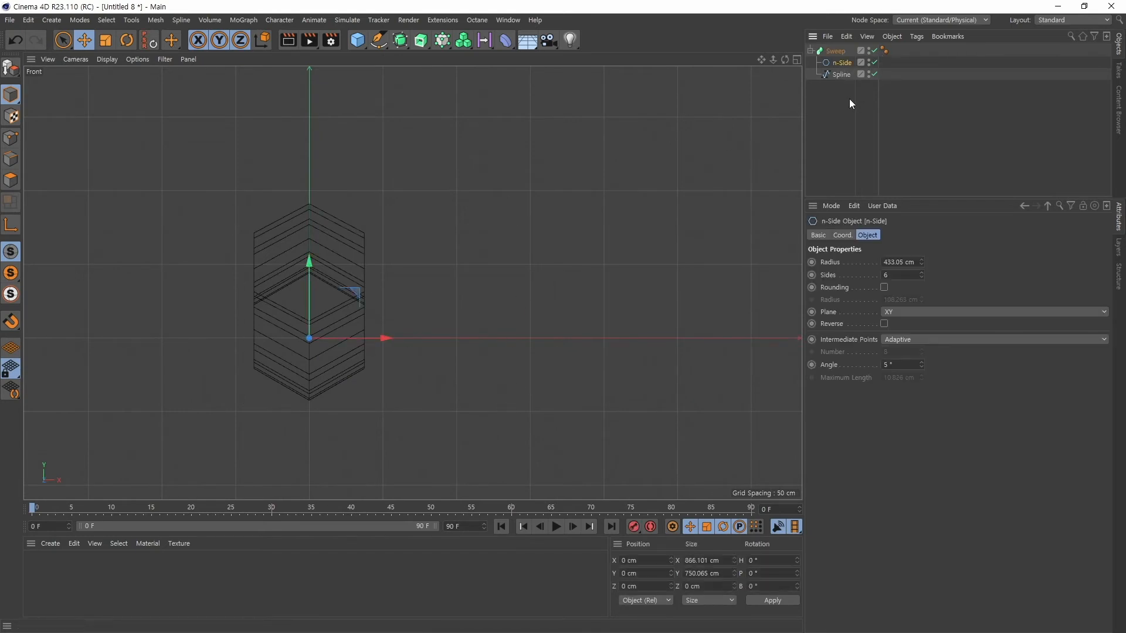
{"action": "middle_click", "coordinate": [463, 305]}
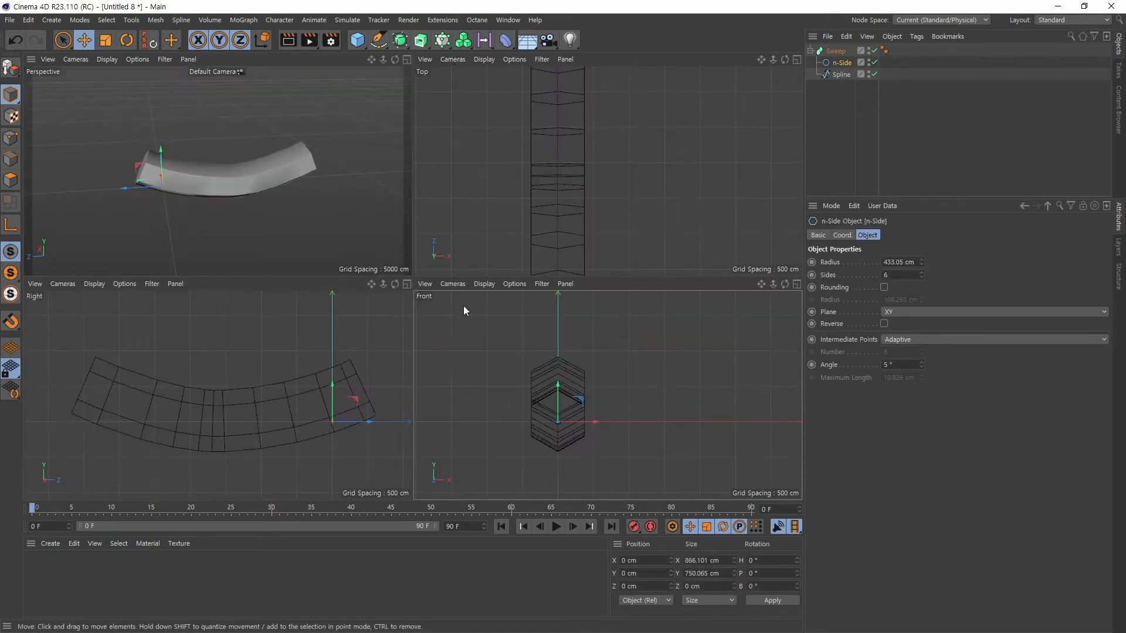
{"action": "middle_click", "coordinate": [153, 206]}
{"action": "left_click_drag", "start_coordinate": [306, 357], "coordinate": [433, 366], "text": "alt"}
{"action": "middle_click_drag", "start_coordinate": [433, 366], "coordinate": [510, 340], "text": "alt"}
{"action": "left_click_drag", "start_coordinate": [510, 340], "coordinate": [518, 311], "text": "alt"}
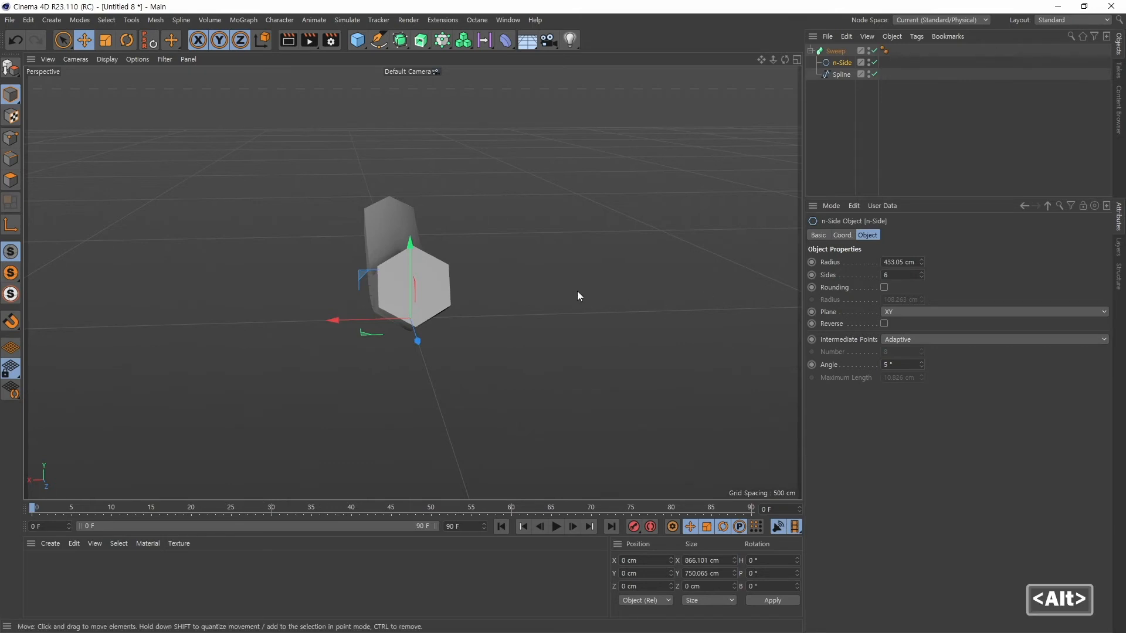
{"action": "mouse_move", "coordinate": [578, 297]}
{"action": "left_mouse_down", "text": "alt"}
{"action": "mouse_move", "coordinate": [631, 299]}
{"action": "mouse_move", "coordinate": [591, 292]}
{"action": "left_mouse_up", "text": "alt"}
{"action": "middle_click_drag", "start_coordinate": [591, 292], "coordinate": [676, 262], "text": "alt"}
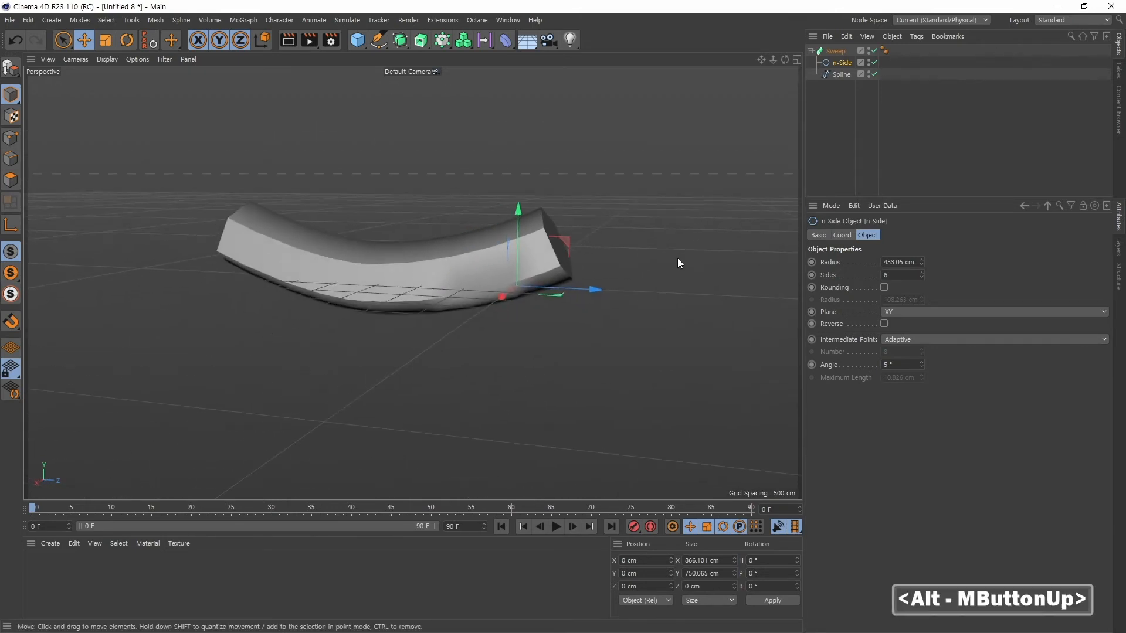
Step: Select the Sweep and expand its Details with the Scale and Rotation curves, with the whole shape seen from the side
{"action": "left_click", "coordinate": [835, 51]}
{"action": "middle_click_drag", "start_coordinate": [461, 371], "coordinate": [488, 361], "text": "alt"}
{"action": "left_click_drag", "start_coordinate": [488, 361], "coordinate": [523, 364], "text": "alt"}
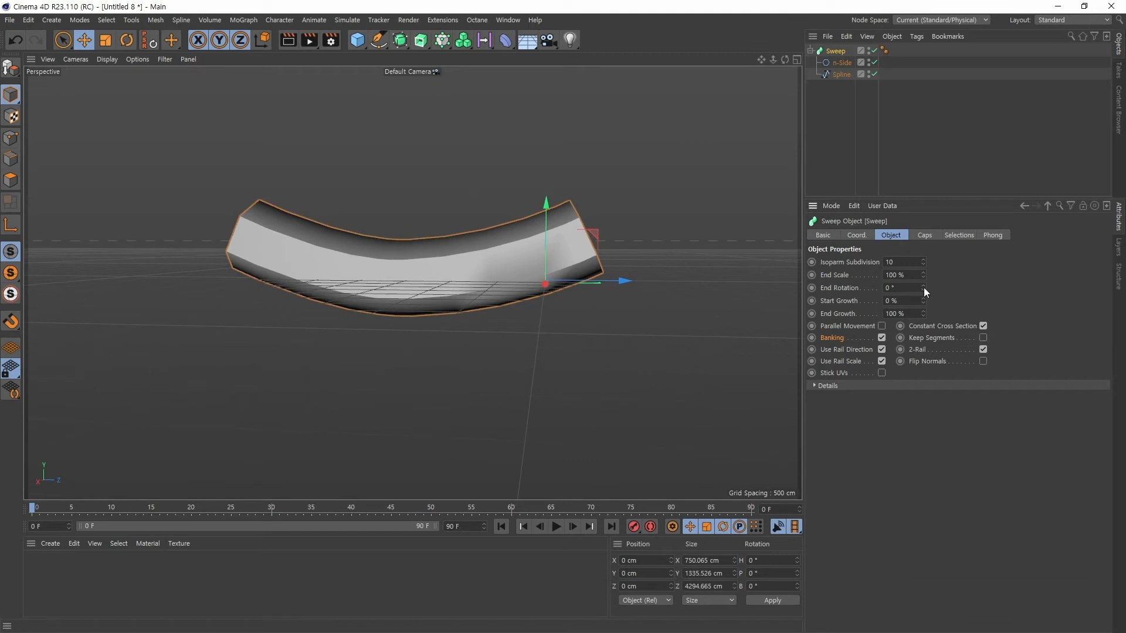
{"action": "left_click", "coordinate": [815, 385]}
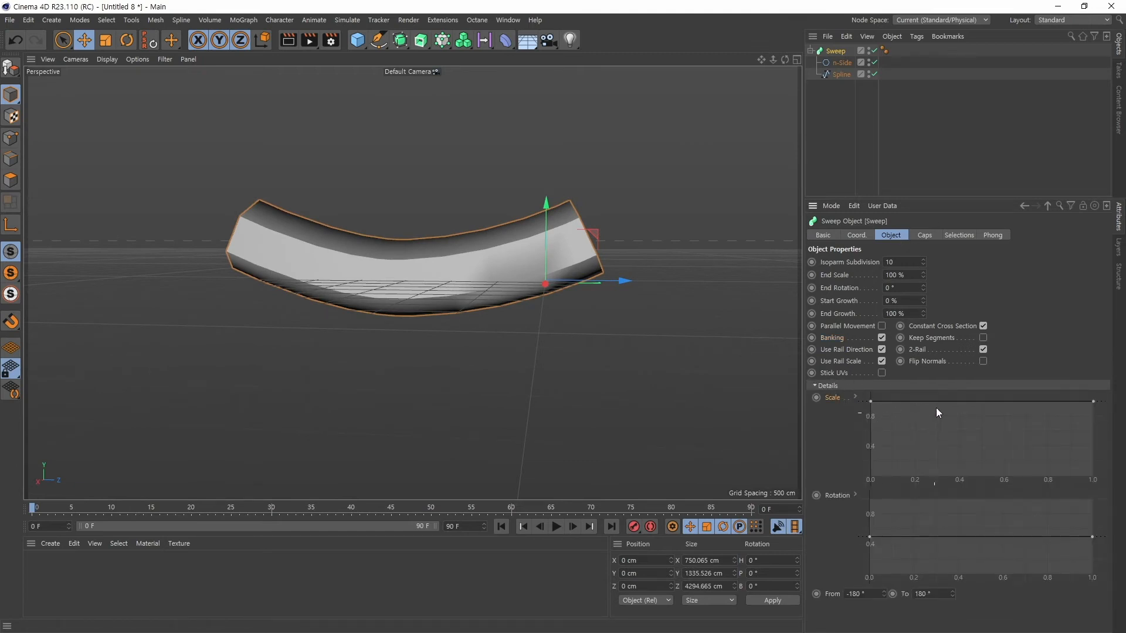
{"action": "middle_click_drag", "start_coordinate": [568, 296], "coordinate": [570, 317], "text": "alt"}
{"action": "left_click_drag", "start_coordinate": [570, 316], "coordinate": [574, 352], "text": "alt"}
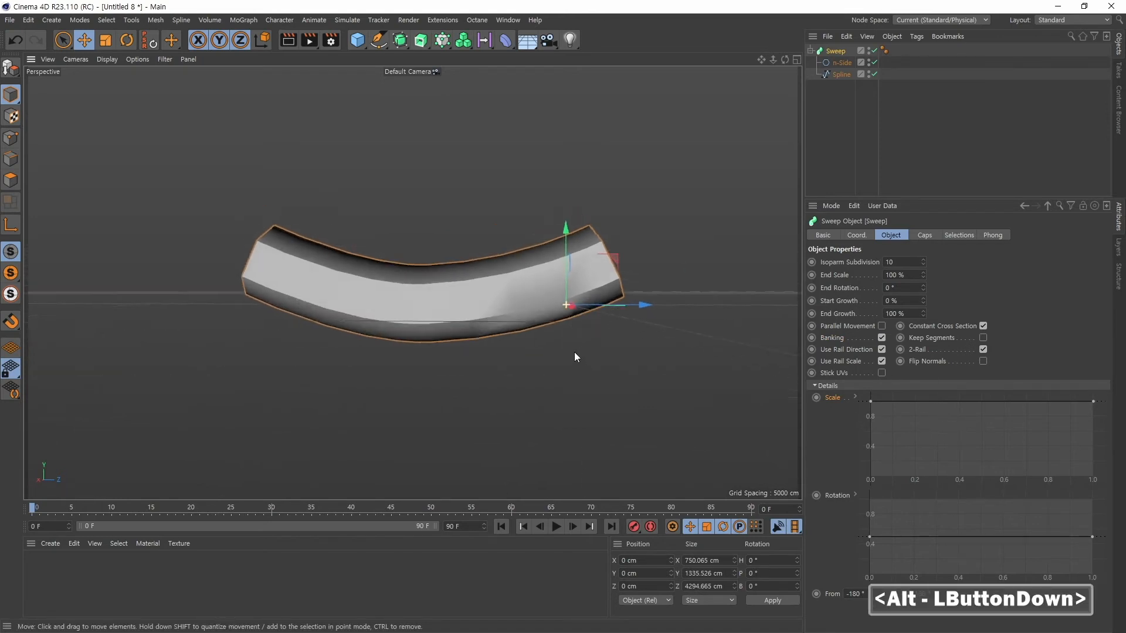
{"action": "middle_click_drag", "start_coordinate": [574, 351], "coordinate": [591, 332], "text": "alt"}
Step: Add points near the start of the Sweep's Scale curve and taper that end, rising from about 0.25 to nearly full scale
{"action": "key", "text": "ctrl"}
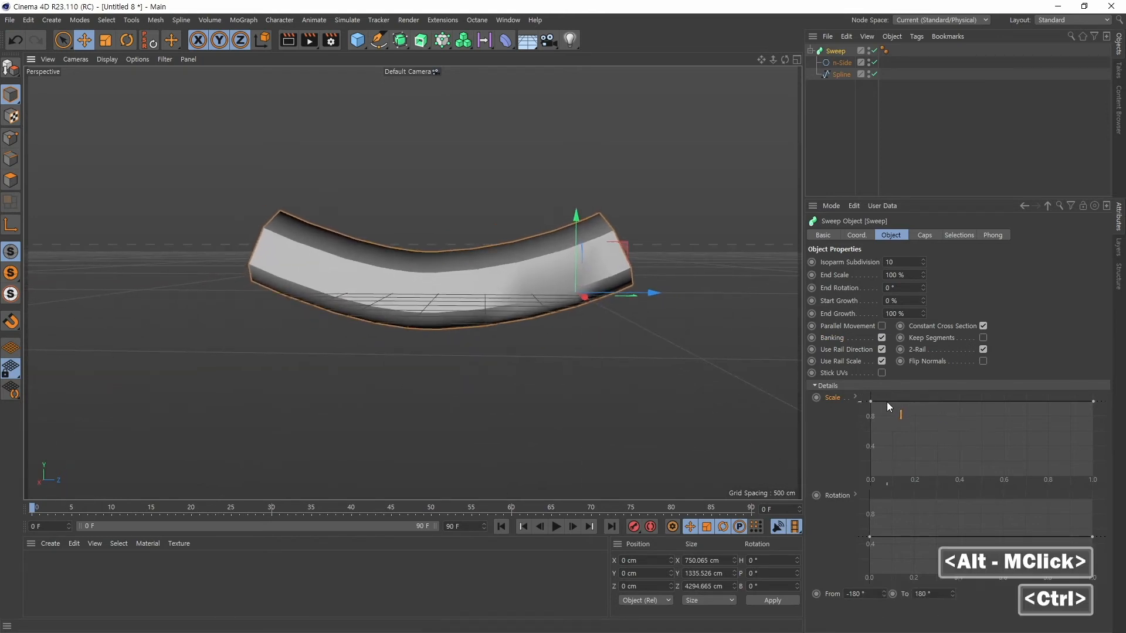
{"action": "left_click", "coordinate": [894, 401], "text": "ctrl"}
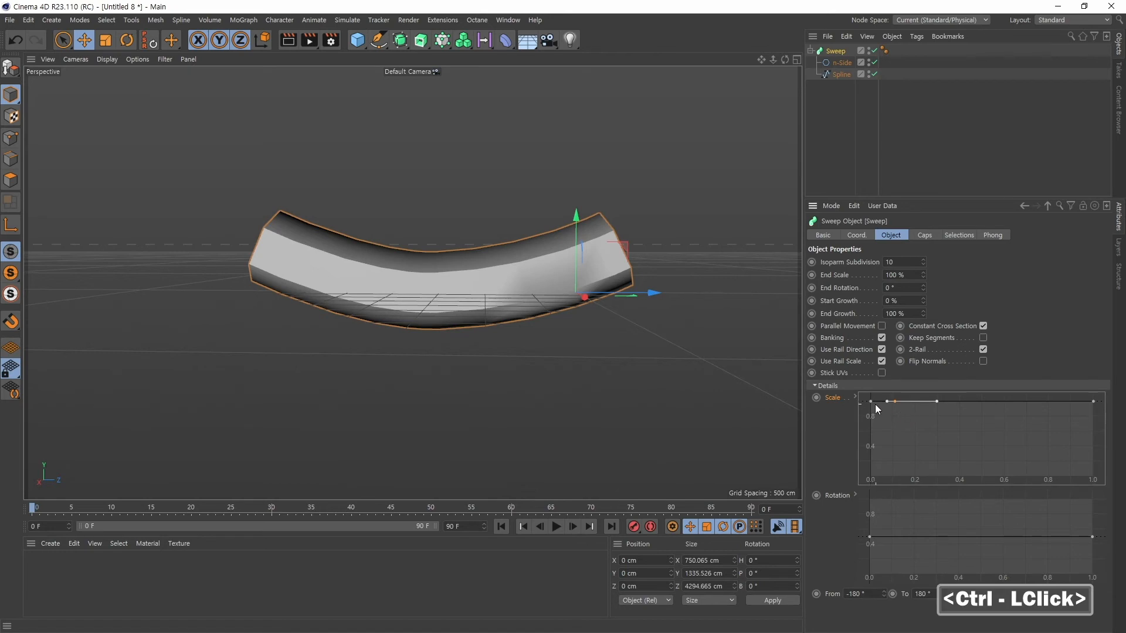
{"action": "left_click", "coordinate": [880, 401], "text": "ctrl"}
{"action": "left_click_drag", "start_coordinate": [870, 403], "coordinate": [835, 461]}
{"action": "mouse_move", "coordinate": [892, 403]}
{"action": "left_mouse_down"}
{"action": "mouse_move", "coordinate": [926, 405]}
{"action": "mouse_move", "coordinate": [906, 400]}
{"action": "left_mouse_up"}
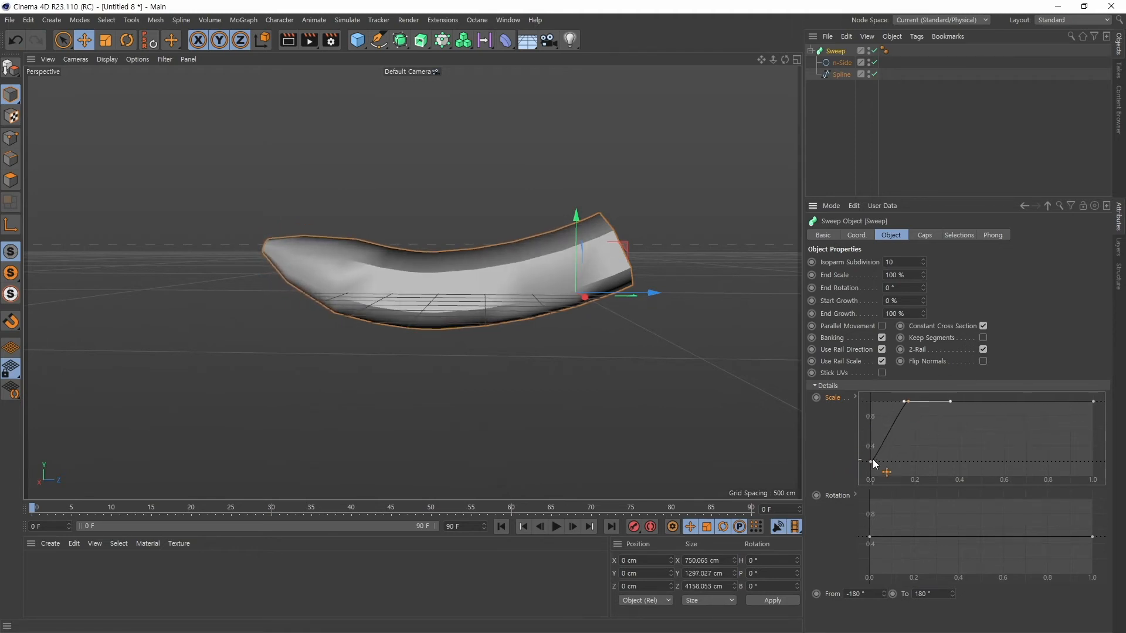
{"action": "left_click_drag", "start_coordinate": [874, 464], "coordinate": [890, 450]}
{"action": "left_click_drag", "start_coordinate": [906, 400], "coordinate": [897, 404]}
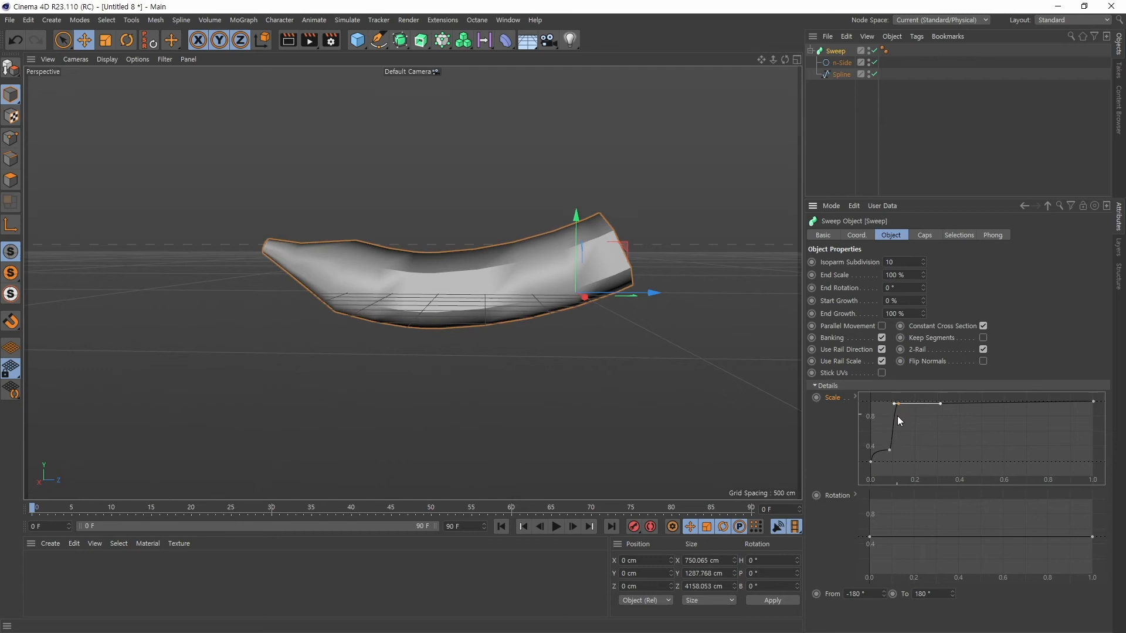
{"action": "left_click", "coordinate": [872, 462]}
{"action": "left_click_drag", "start_coordinate": [867, 460], "coordinate": [879, 427]}
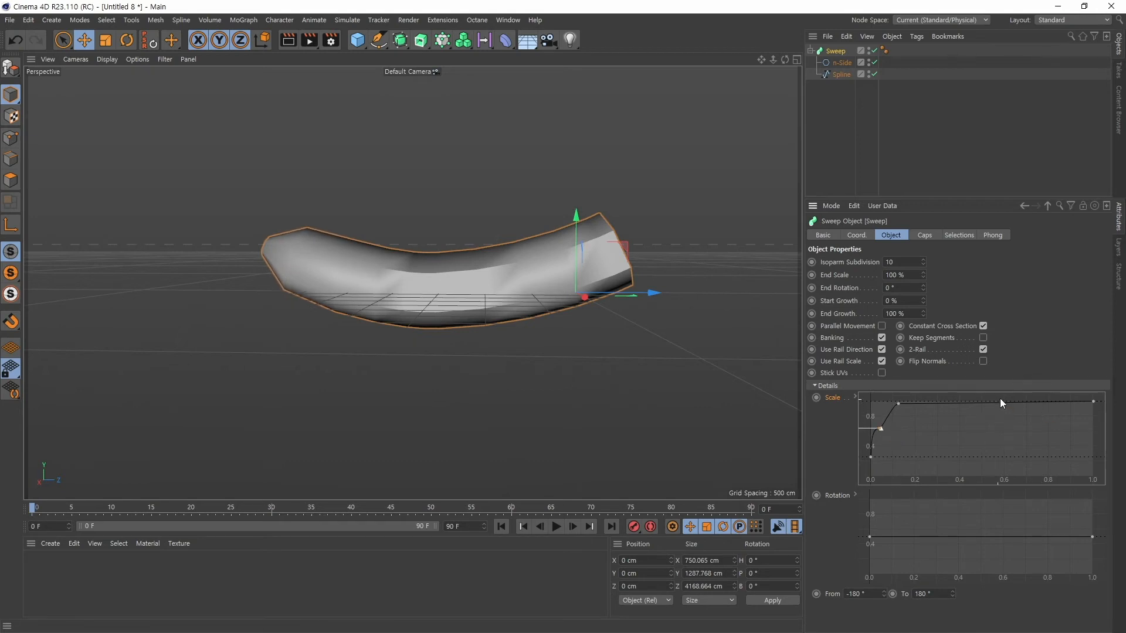
Step: Add two points near the end of the Scale curve and lower the final part to about 0.4
{"action": "key", "text": "ctrl"}
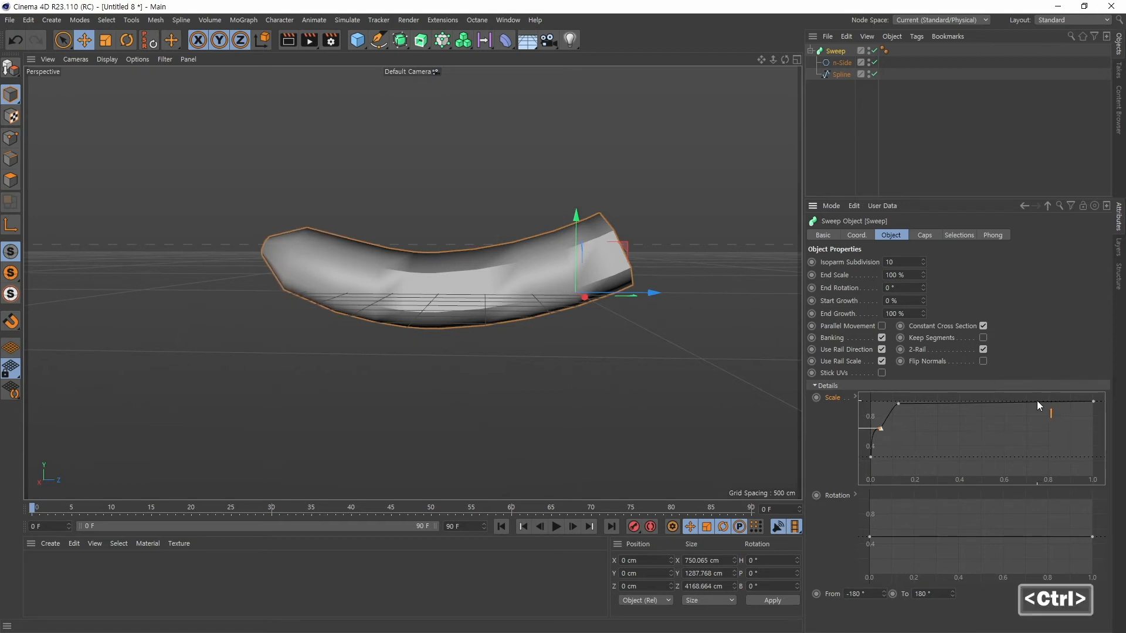
{"action": "left_click", "coordinate": [1032, 401], "text": "ctrl"}
{"action": "left_click", "coordinate": [1057, 401], "text": "ctrl"}
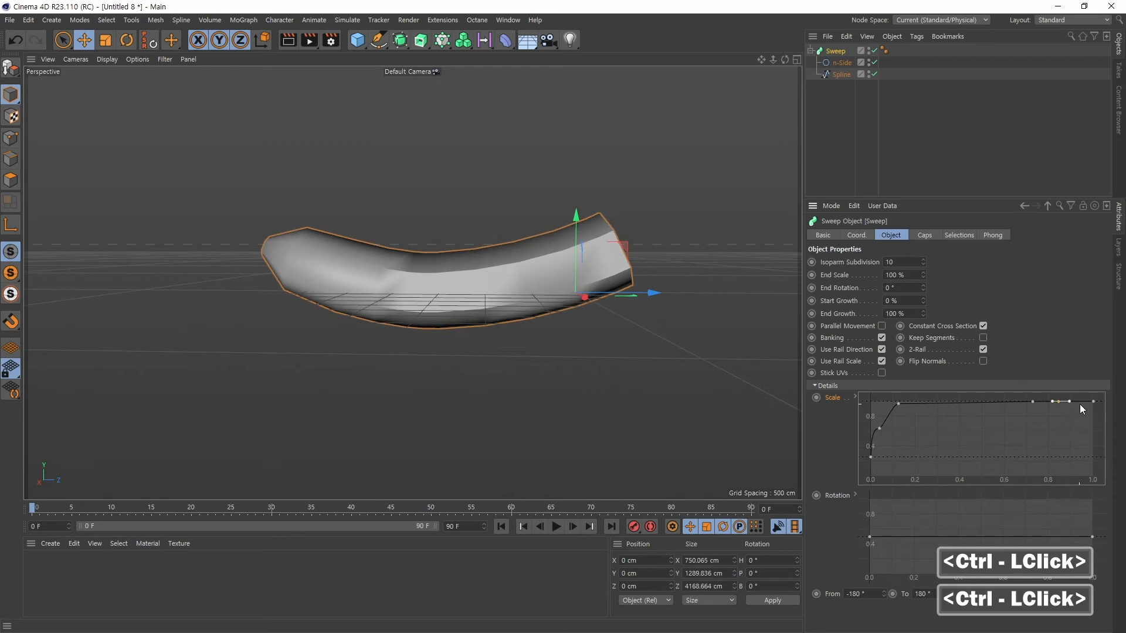
{"action": "left_click_drag", "start_coordinate": [1052, 418], "coordinate": [1105, 447]}
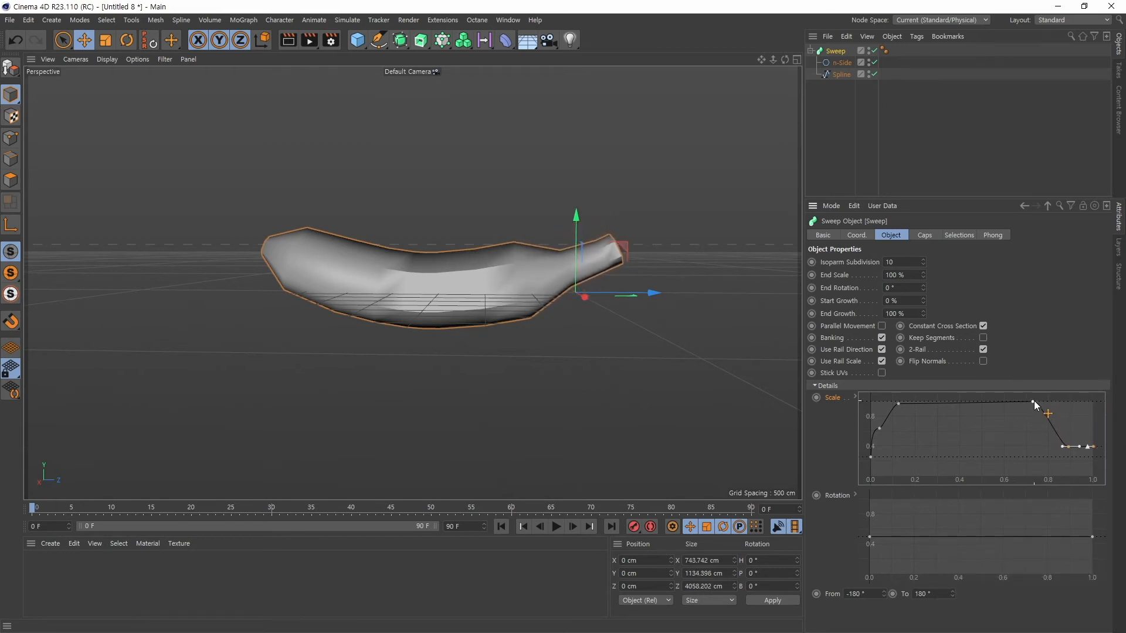
Step: Steepen the drop near the end of the Scale curve by moving its two points to about 0.84 and 0.89 along the path
{"action": "left_click_drag", "start_coordinate": [1033, 400], "coordinate": [1054, 401]}
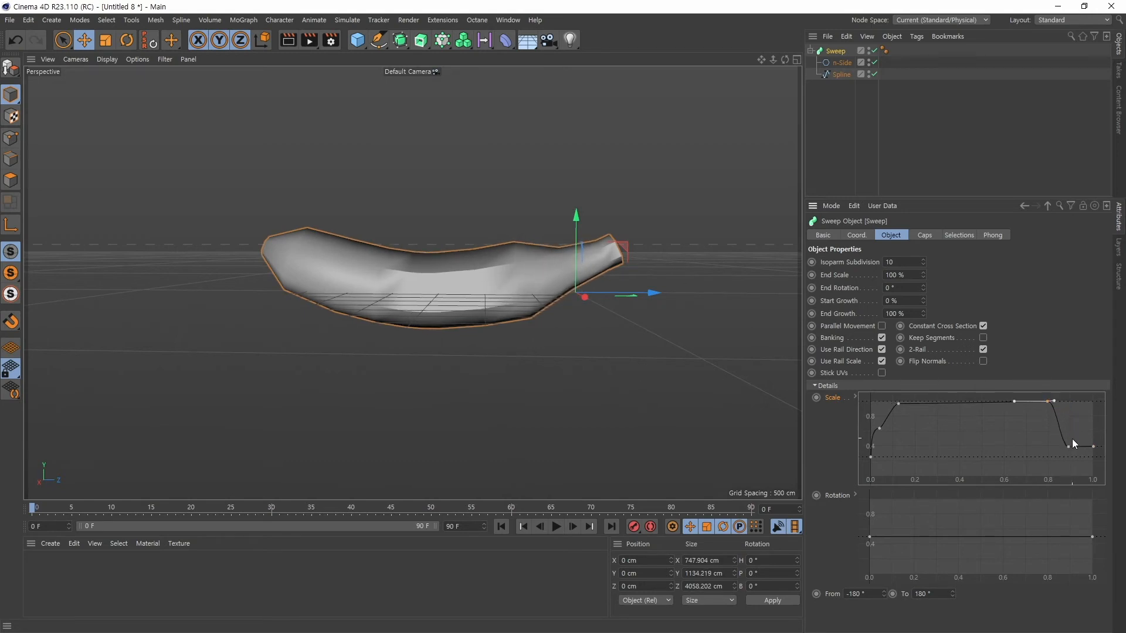
{"action": "left_click_drag", "start_coordinate": [1069, 446], "coordinate": [1060, 447]}
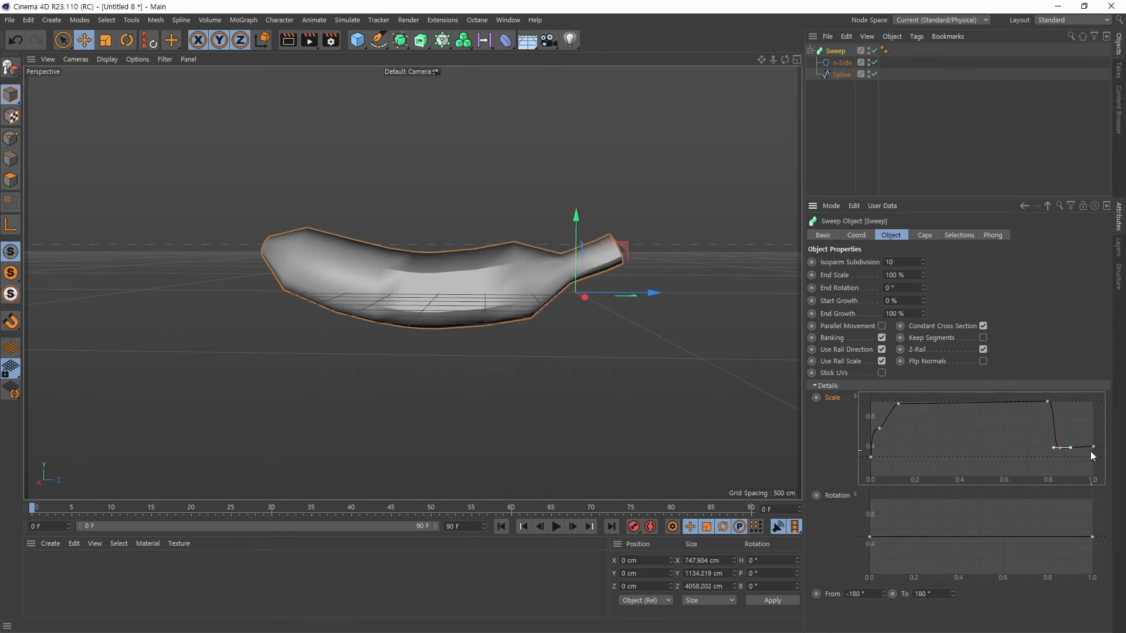
{"action": "left_click", "coordinate": [1048, 401]}
{"action": "left_click_drag", "start_coordinate": [1048, 404], "coordinate": [1054, 396]}
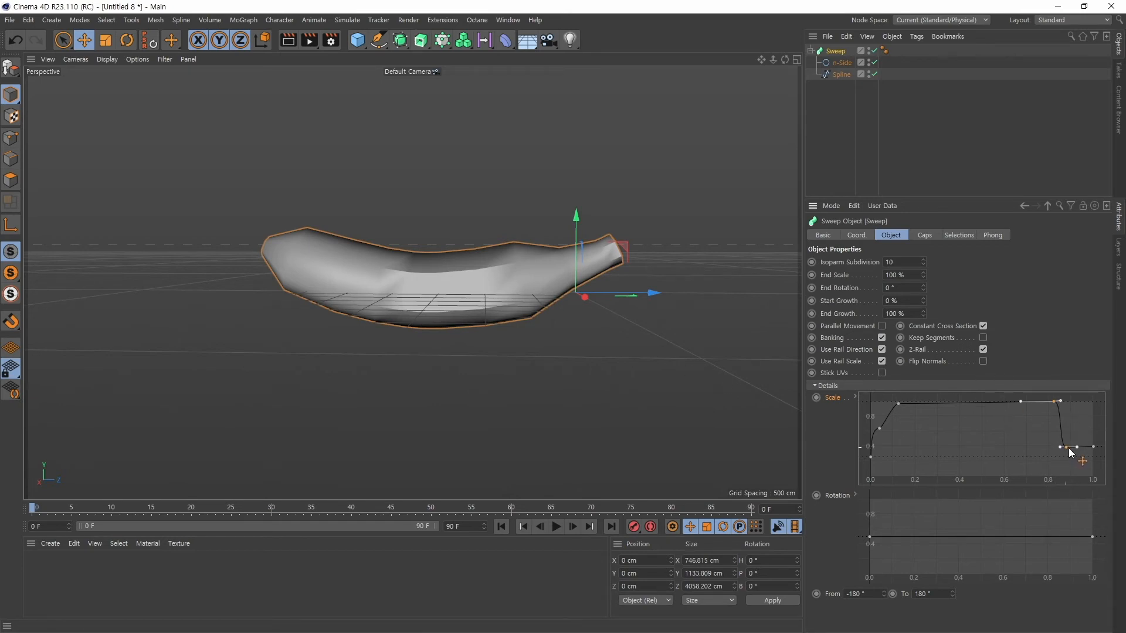
{"action": "left_click_drag", "start_coordinate": [1069, 449], "coordinate": [1070, 448]}
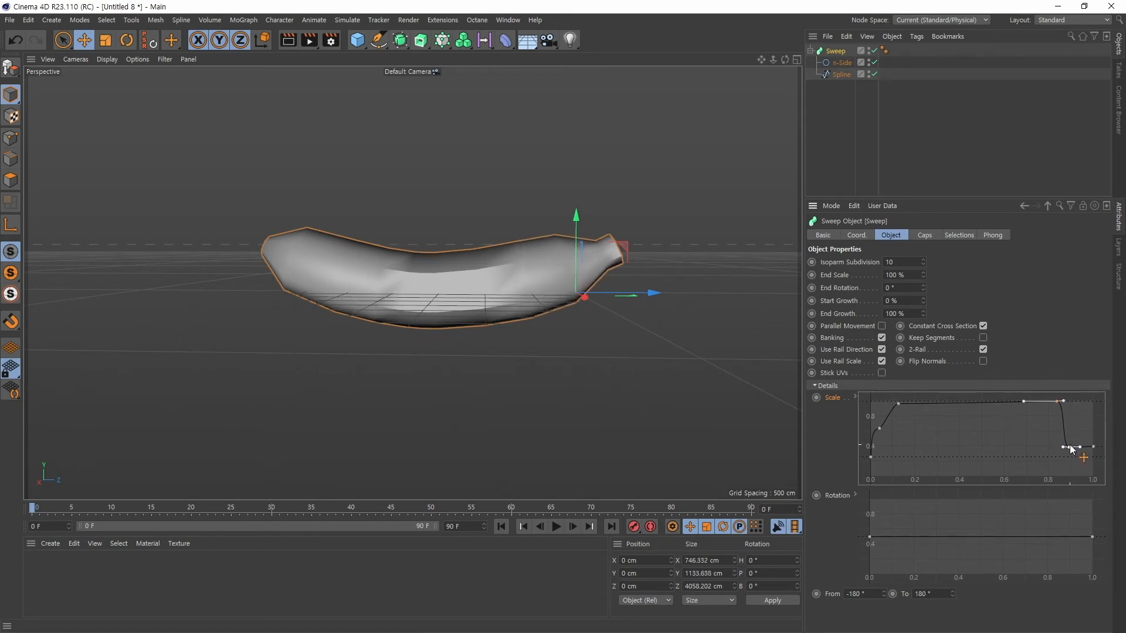
Step: Enable Rounding on the n-Side profile inside the Sweep
{"action": "mouse_move", "coordinate": [551, 375]}
{"action": "left_mouse_down", "text": "alt"}
{"action": "mouse_move", "coordinate": [709, 359]}
{"action": "mouse_move", "coordinate": [541, 391]}
{"action": "left_mouse_up", "text": "alt"}
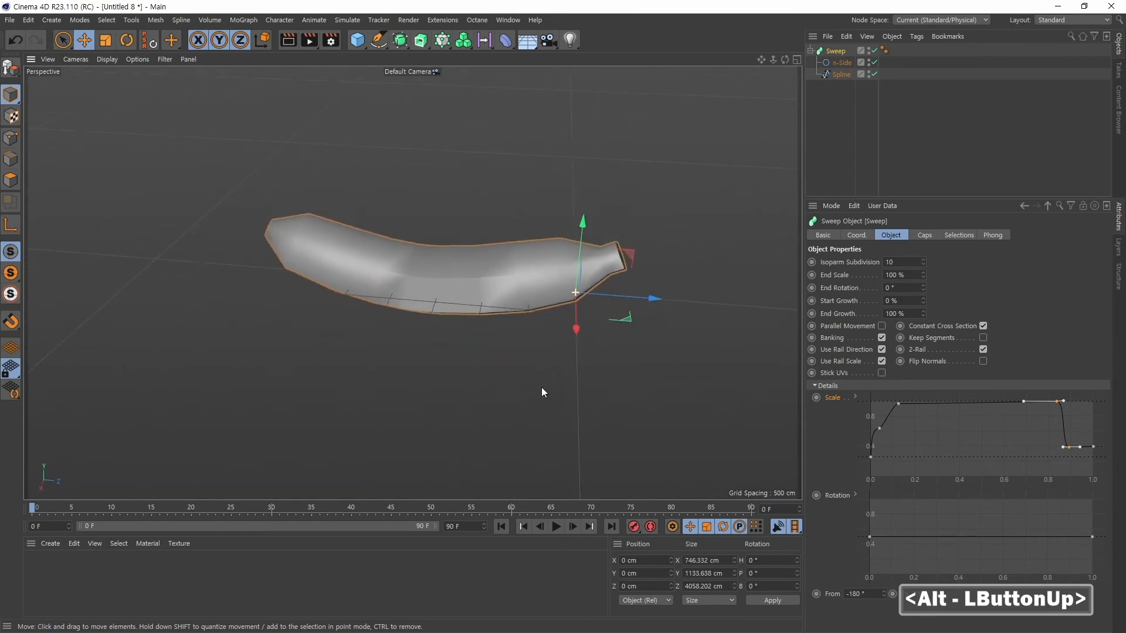
{"action": "middle_click_drag", "start_coordinate": [540, 392], "coordinate": [573, 367], "text": "alt"}
{"action": "left_click_drag", "start_coordinate": [574, 368], "coordinate": [648, 324], "text": "alt"}
{"action": "right_click_drag", "start_coordinate": [649, 325], "coordinate": [504, 318], "text": "alt"}
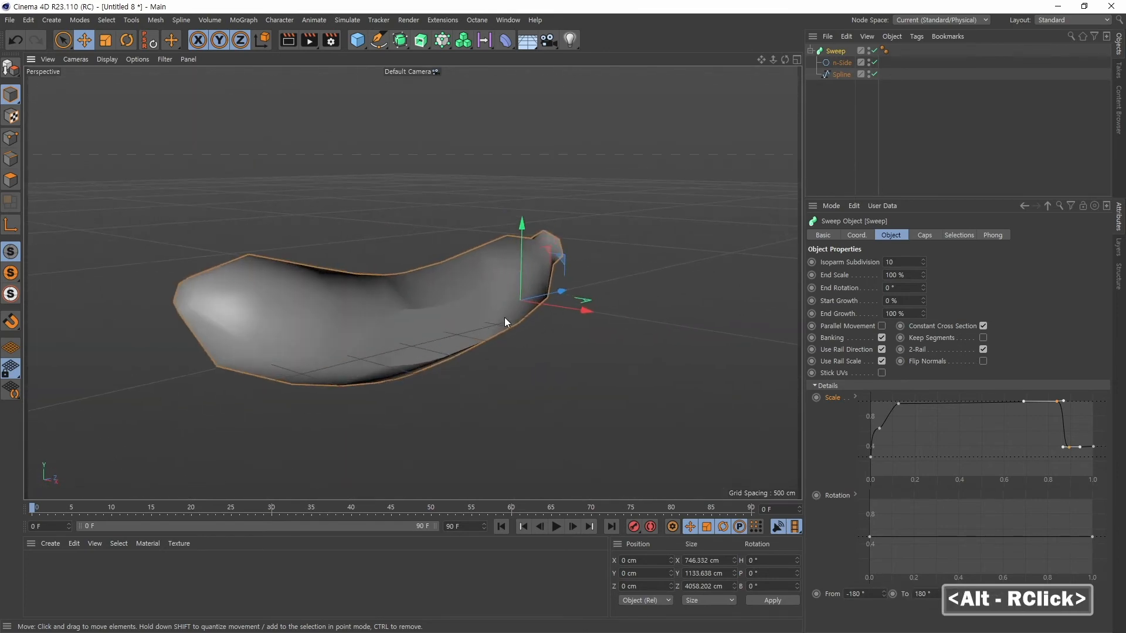
{"action": "left_click", "coordinate": [841, 63]}
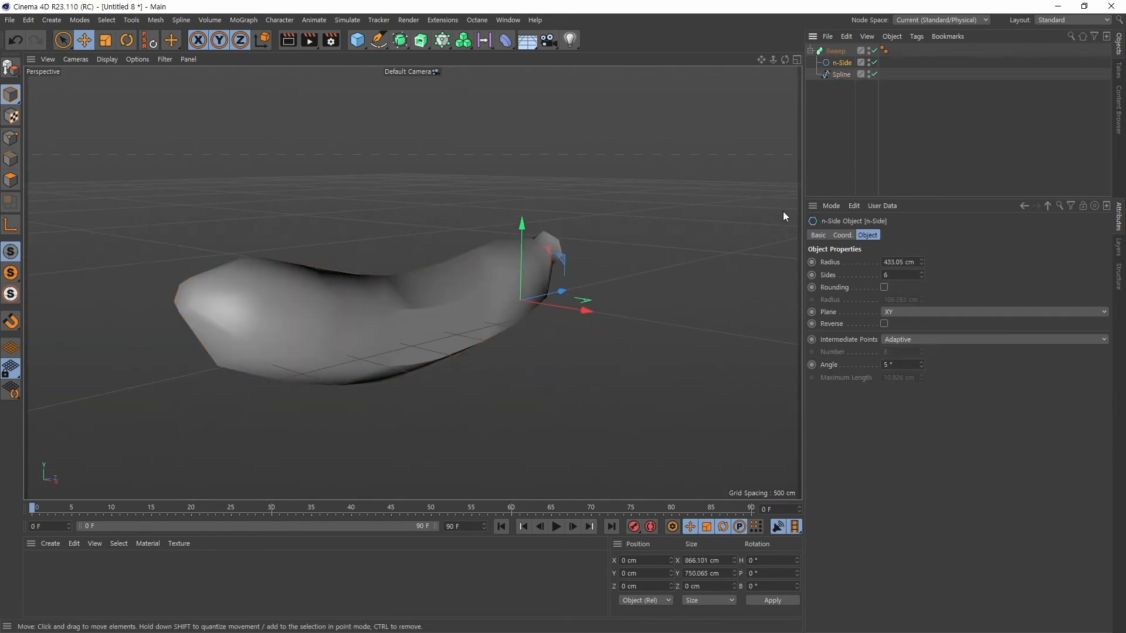
{"action": "middle_click_drag", "start_coordinate": [625, 212], "coordinate": [551, 276], "text": "alt"}
{"action": "left_click_drag", "start_coordinate": [551, 276], "coordinate": [469, 316], "text": "alt"}
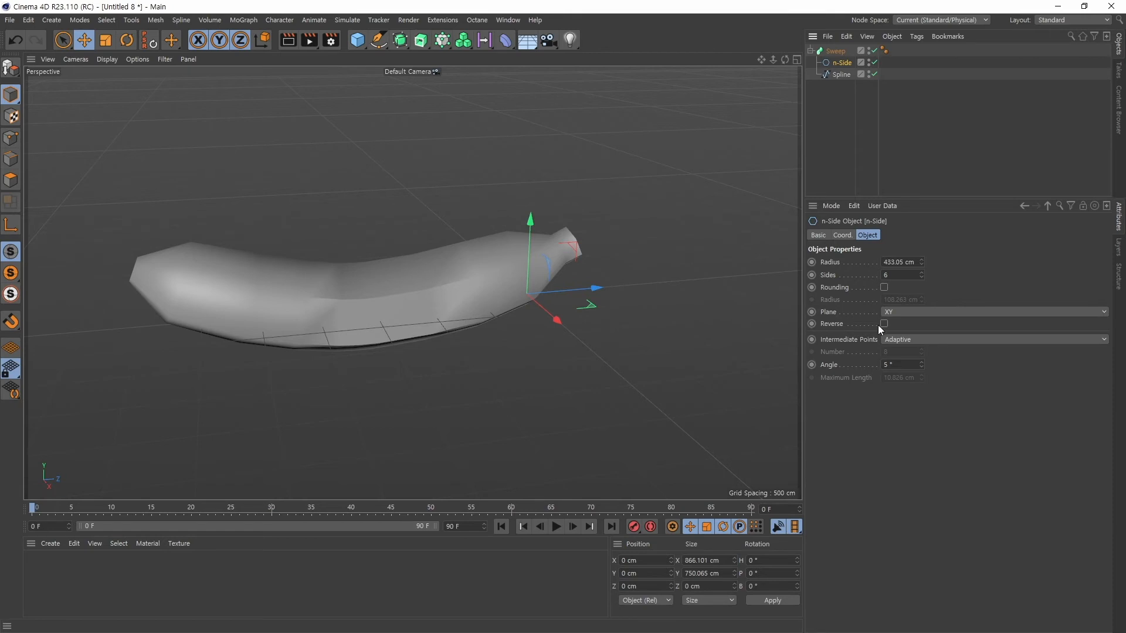
{"action": "left_click", "coordinate": [885, 287]}
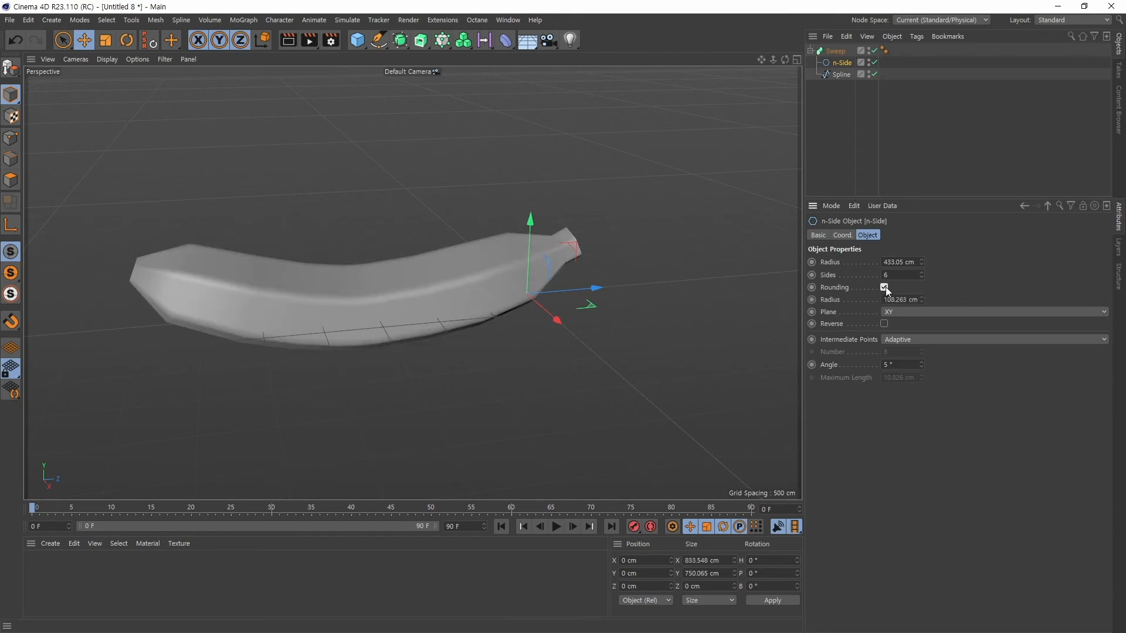
Step: Switch the Sweep generator off and on again and inspect the rounded banana shape from the side
{"action": "left_click", "coordinate": [874, 50]}
{"action": "left_click_drag", "start_coordinate": [595, 250], "coordinate": [579, 328], "text": "alt"}
{"action": "left_click", "coordinate": [874, 50], "text": "alt"}
{"action": "middle_click_drag", "start_coordinate": [579, 328], "coordinate": [585, 330], "text": "alt"}
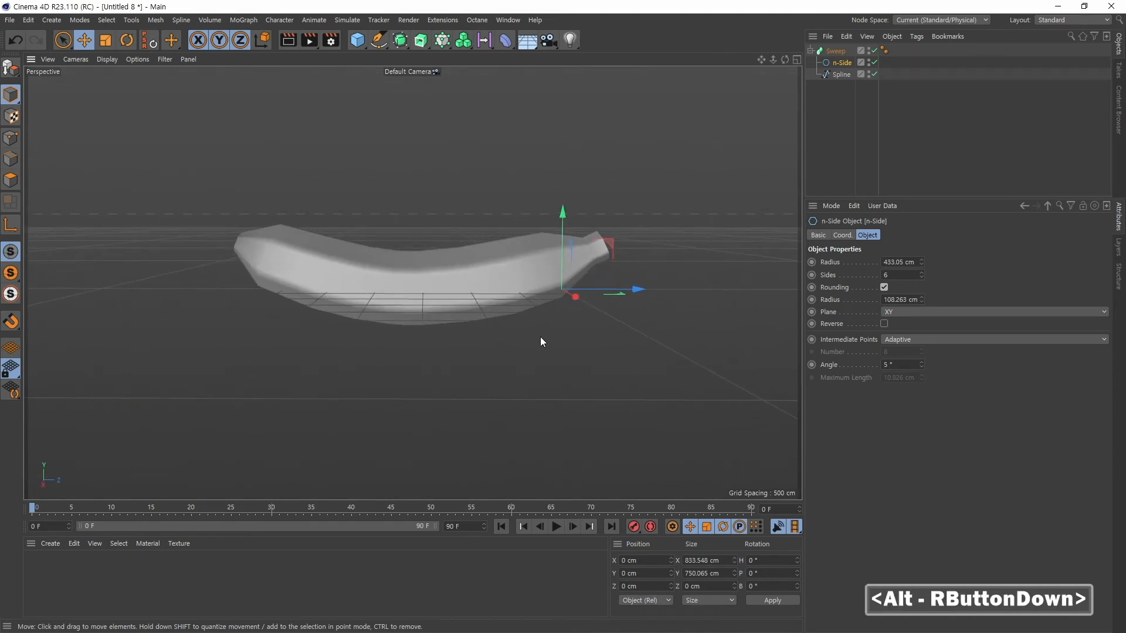
{"action": "right_click_drag", "start_coordinate": [540, 336], "coordinate": [560, 334], "text": "alt"}
Step: Delete the n-Side profile and path spline, keep an empty Sweep, and show the Front view at full size
{"action": "left_click_drag", "start_coordinate": [821, 110], "coordinate": [844, 56]}
{"action": "key", "text": "Delete"}
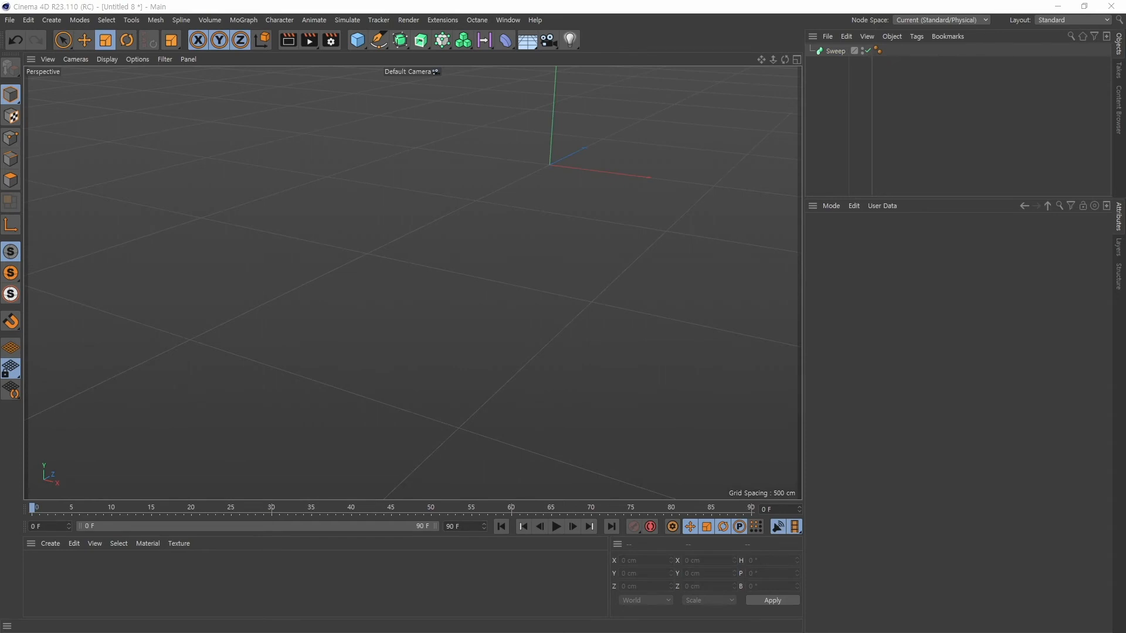
{"action": "middle_click_drag", "start_coordinate": [601, 166], "coordinate": [543, 217], "text": "alt"}
{"action": "left_click_drag", "start_coordinate": [542, 217], "coordinate": [484, 92], "text": "alt"}
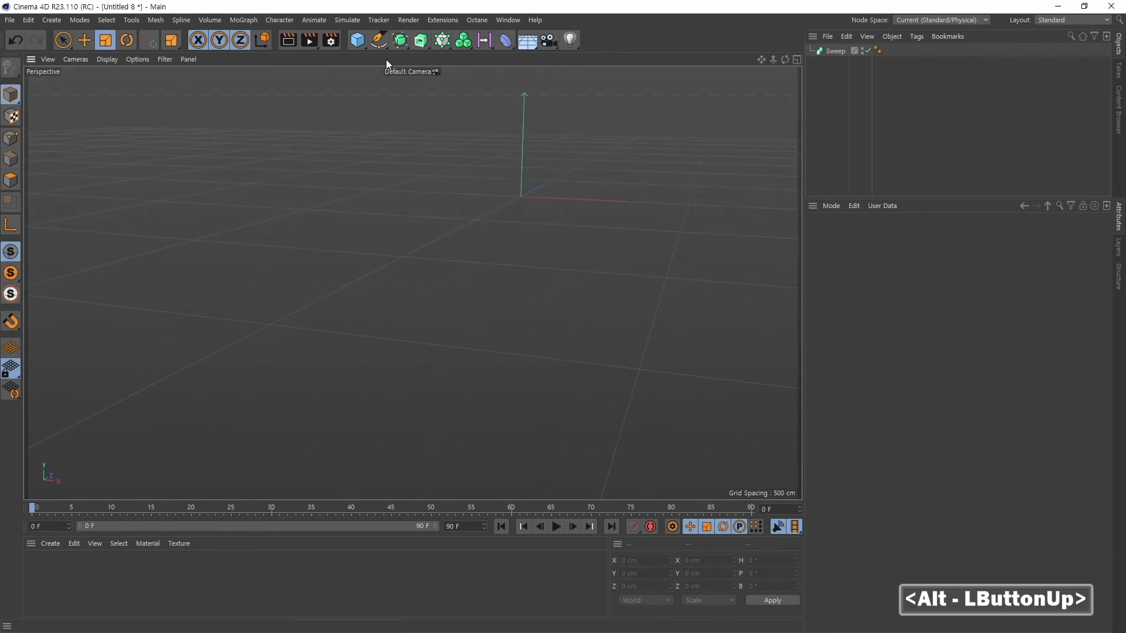
{"action": "middle_click", "coordinate": [531, 234]}
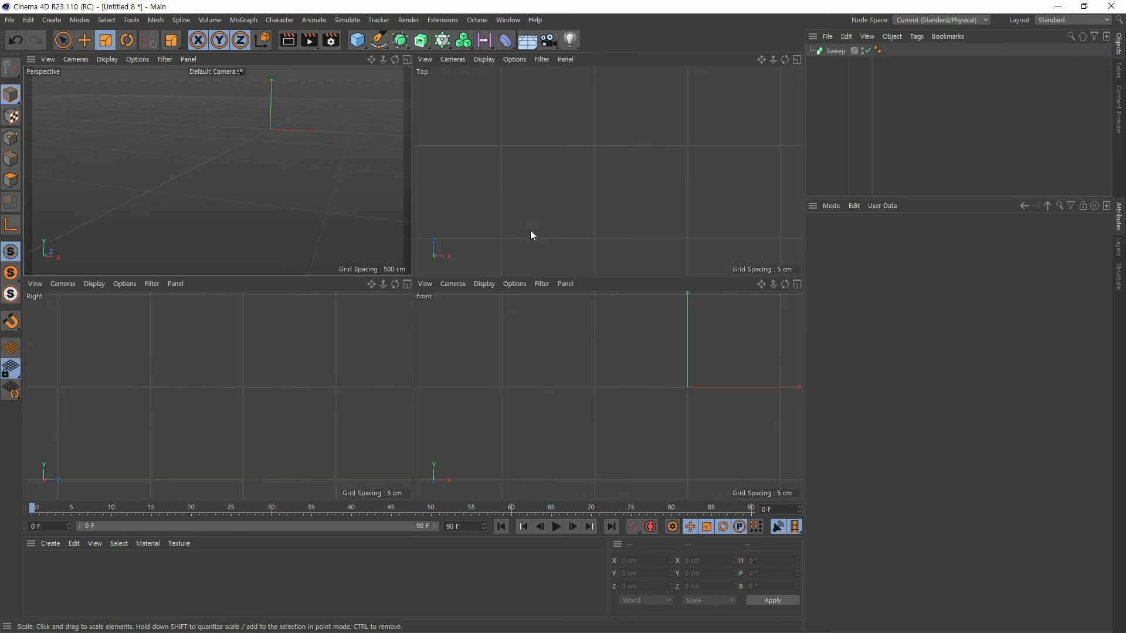
{"action": "middle_click", "coordinate": [572, 372]}
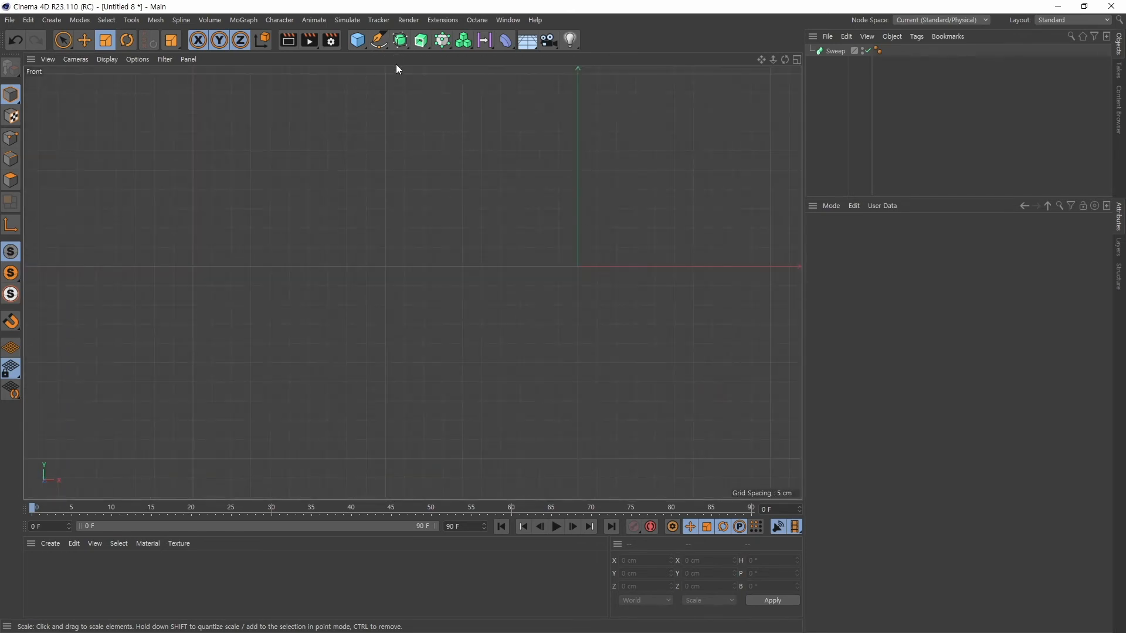
Step: Add a Circle spline in the Front view and show its object properties
{"action": "left_click", "coordinate": [378, 41]}
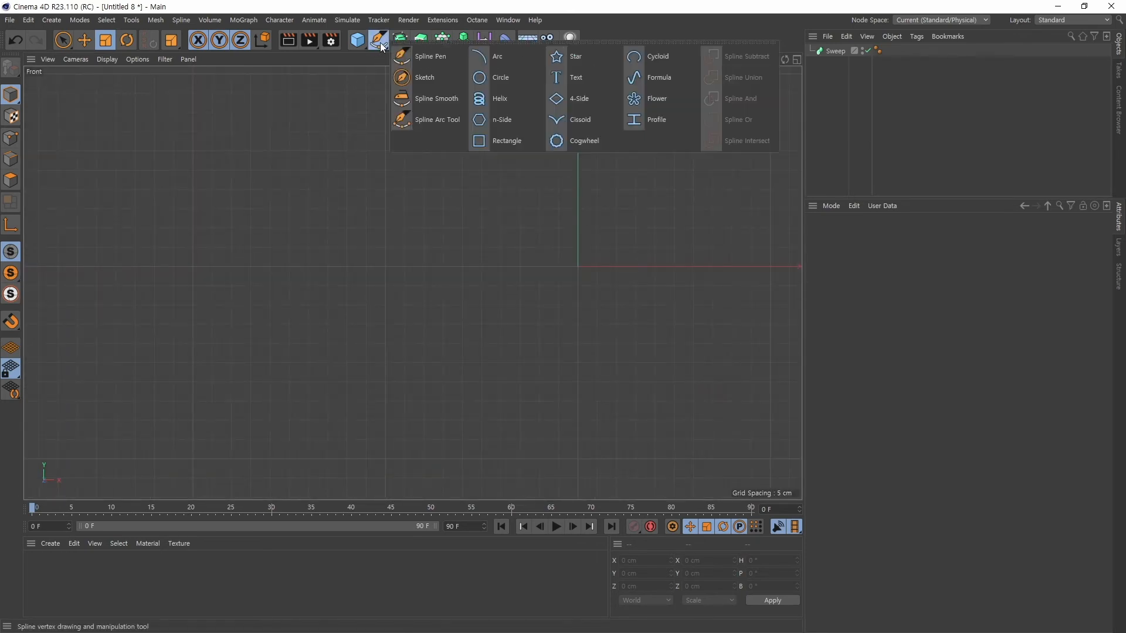
{"action": "left_click", "coordinate": [500, 78]}
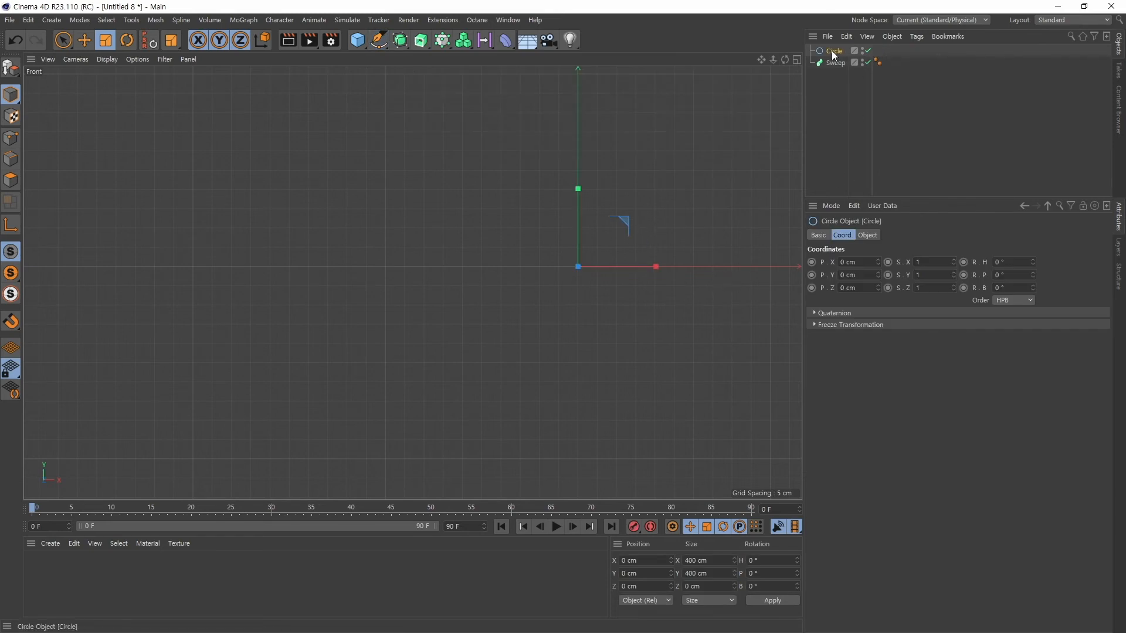
{"action": "left_click", "coordinate": [869, 235]}
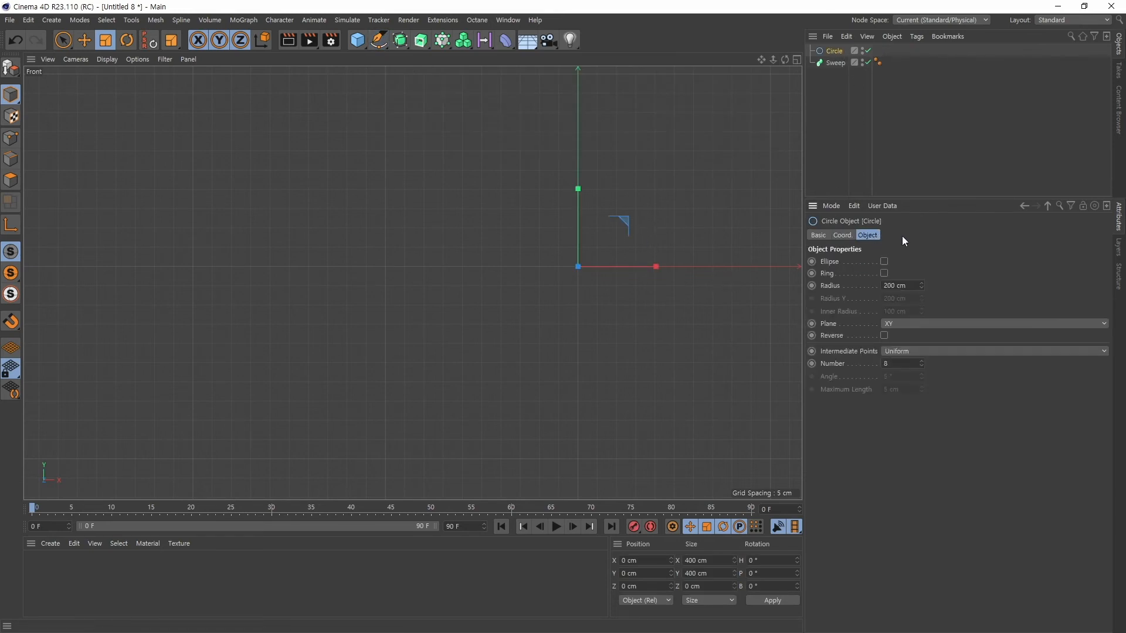
{"action": "right_click_drag", "start_coordinate": [659, 271], "coordinate": [525, 314], "text": "alt"}
{"action": "middle_click_drag", "start_coordinate": [526, 314], "coordinate": [506, 303], "text": "alt"}
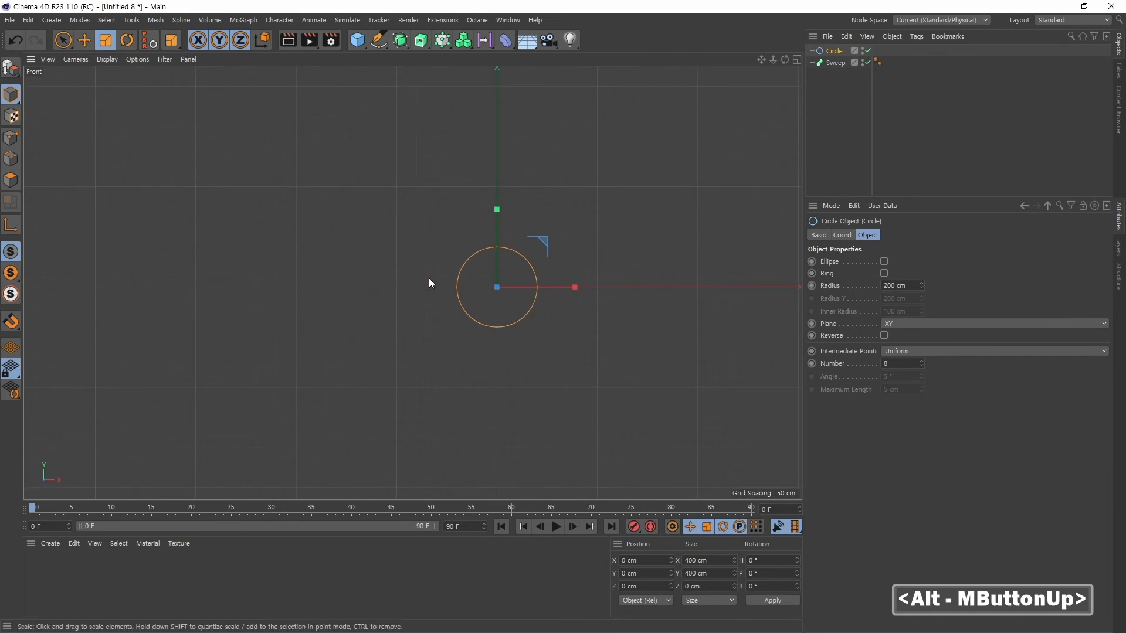
Step: Add an Array generator as the parent of the Circle and view the copies in the Perspective view
{"action": "left_click", "coordinate": [401, 40]}
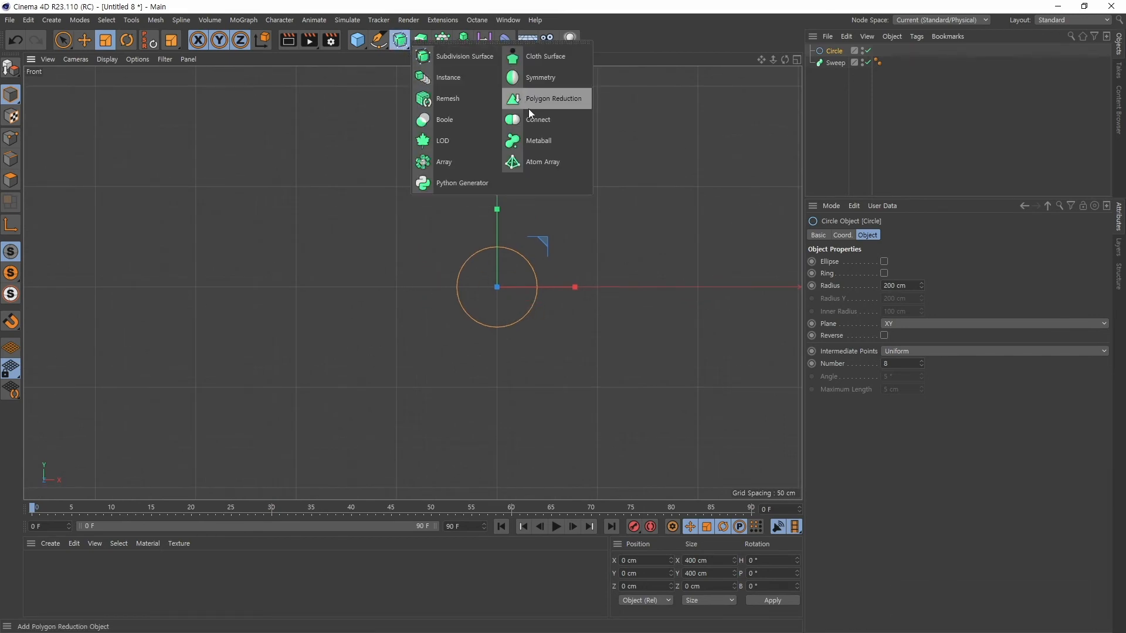
{"action": "left_click", "coordinate": [455, 161], "text": "alt"}
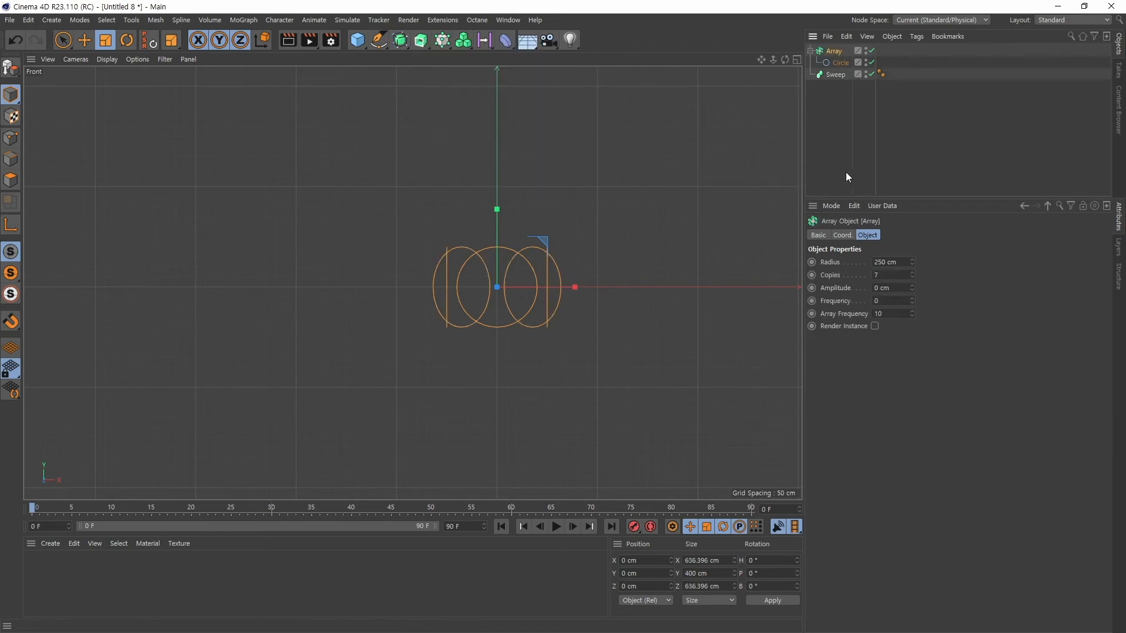
{"action": "middle_click", "coordinate": [473, 273]}
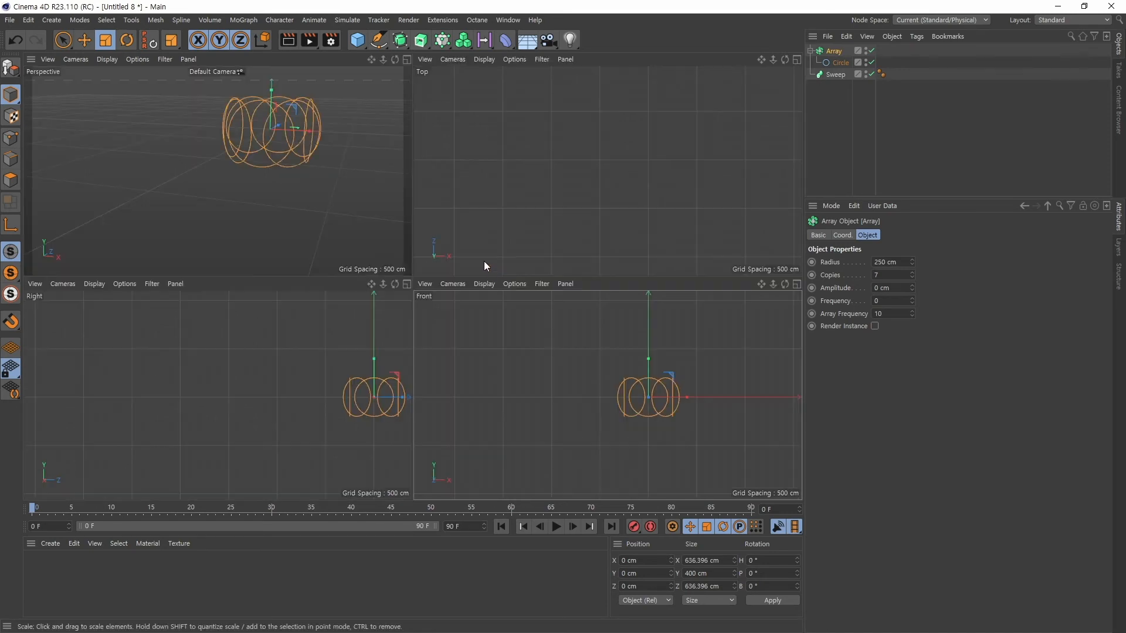
{"action": "middle_click", "coordinate": [285, 196]}
{"action": "left_click_drag", "start_coordinate": [346, 201], "coordinate": [643, 244], "text": "alt"}
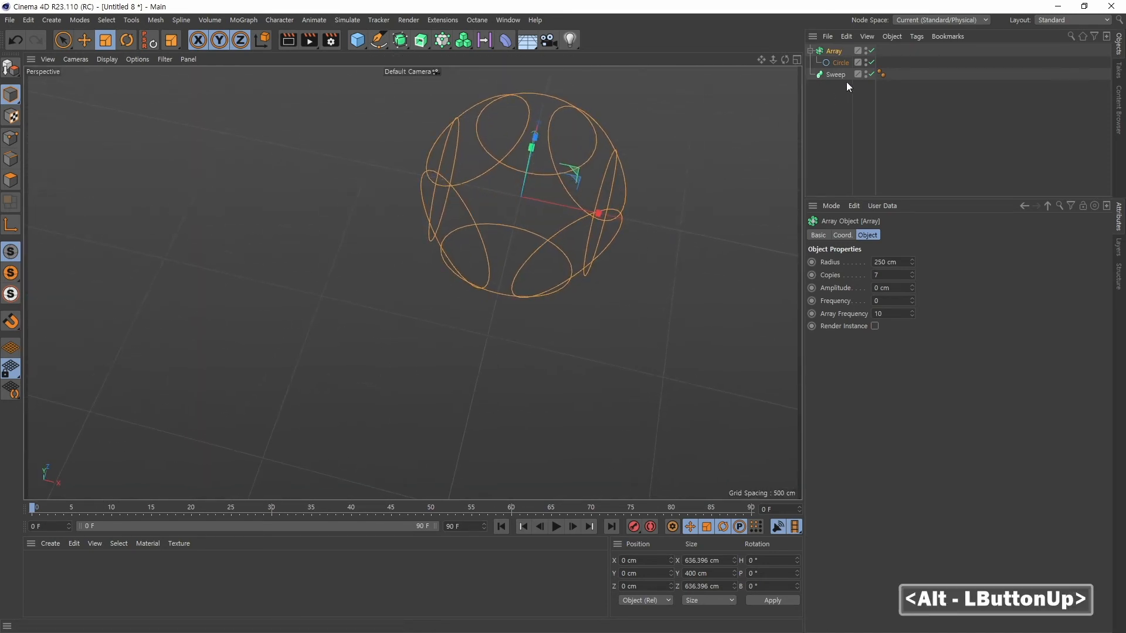
Step: Set the Circle's plane to XZ and its radius to 98 cm
{"action": "left_click", "coordinate": [838, 63]}
{"action": "left_click", "coordinate": [913, 323]}
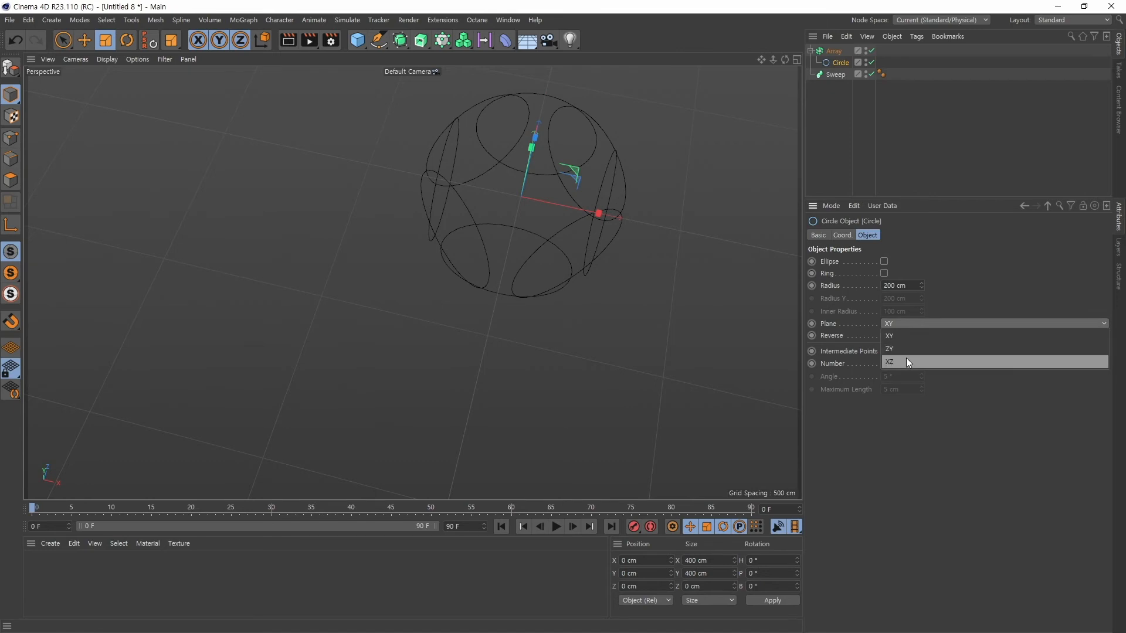
{"action": "left_click", "coordinate": [906, 361]}
{"action": "middle_click_drag", "start_coordinate": [662, 222], "coordinate": [610, 255], "text": "alt"}
{"action": "left_click_drag", "start_coordinate": [609, 254], "coordinate": [628, 282], "text": "alt"}
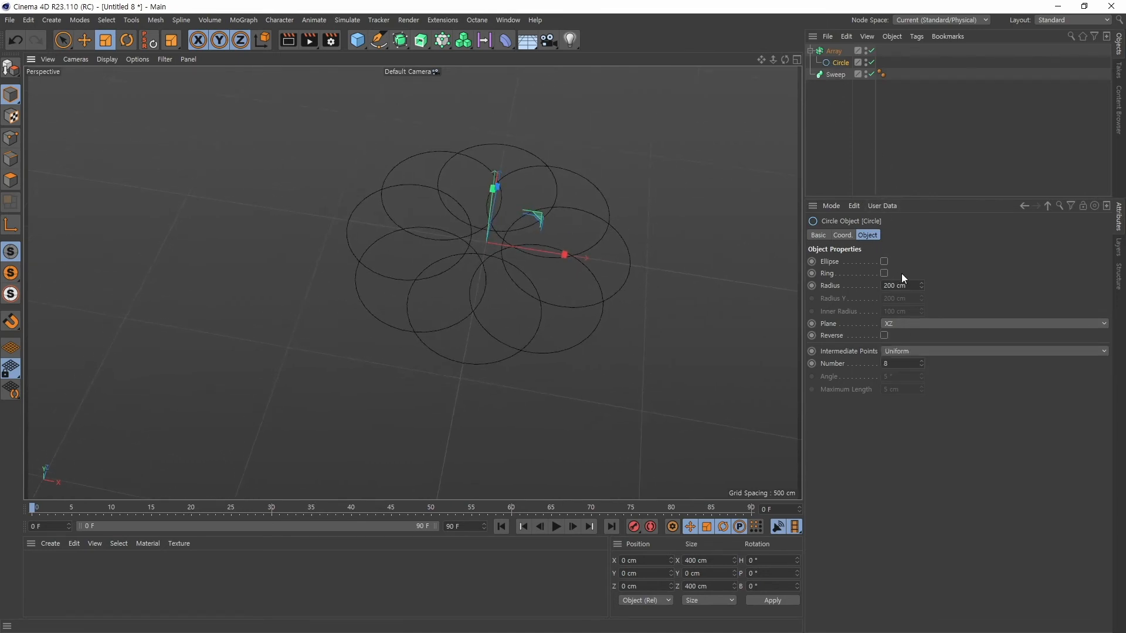
{"action": "left_click_drag", "start_coordinate": [920, 284], "coordinate": [923, 346]}
{"action": "middle_click_drag", "start_coordinate": [595, 305], "coordinate": [593, 350], "text": "alt"}
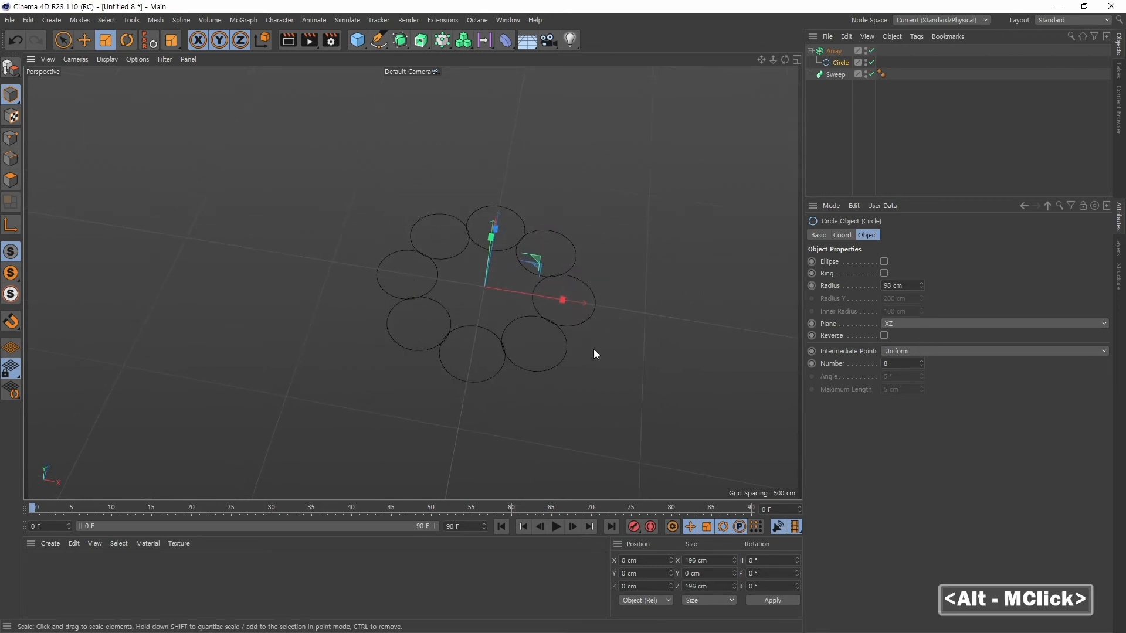
{"action": "left_click_drag", "start_coordinate": [594, 350], "coordinate": [650, 337], "text": "alt"}
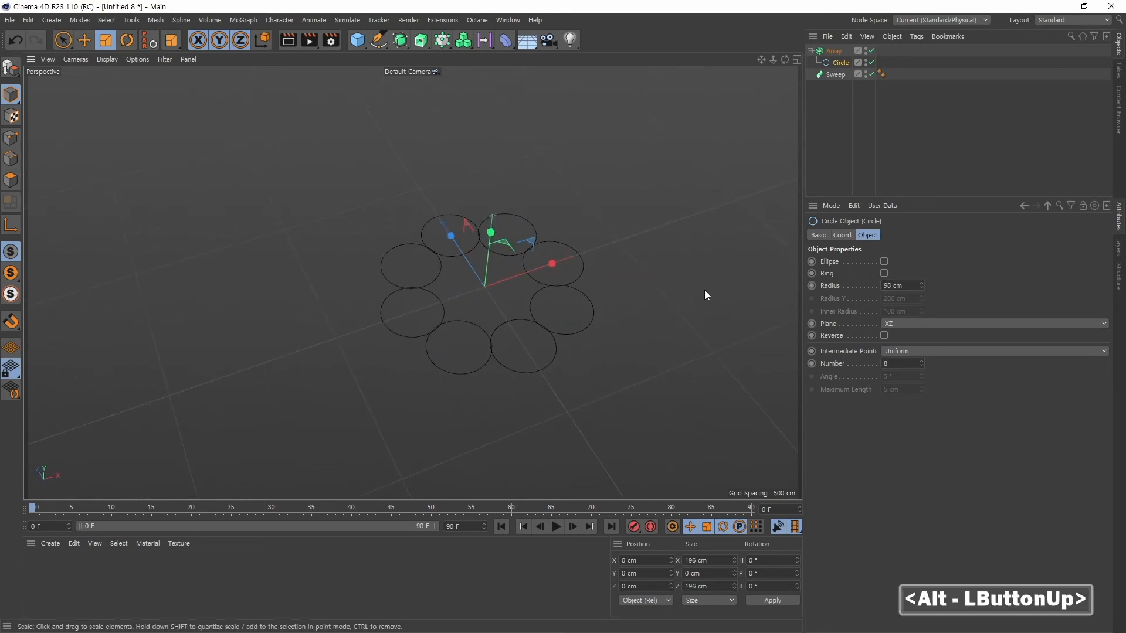
Step: Set the Array to 5 copies with a radius of 188 cm
{"action": "left_click", "coordinate": [832, 52]}
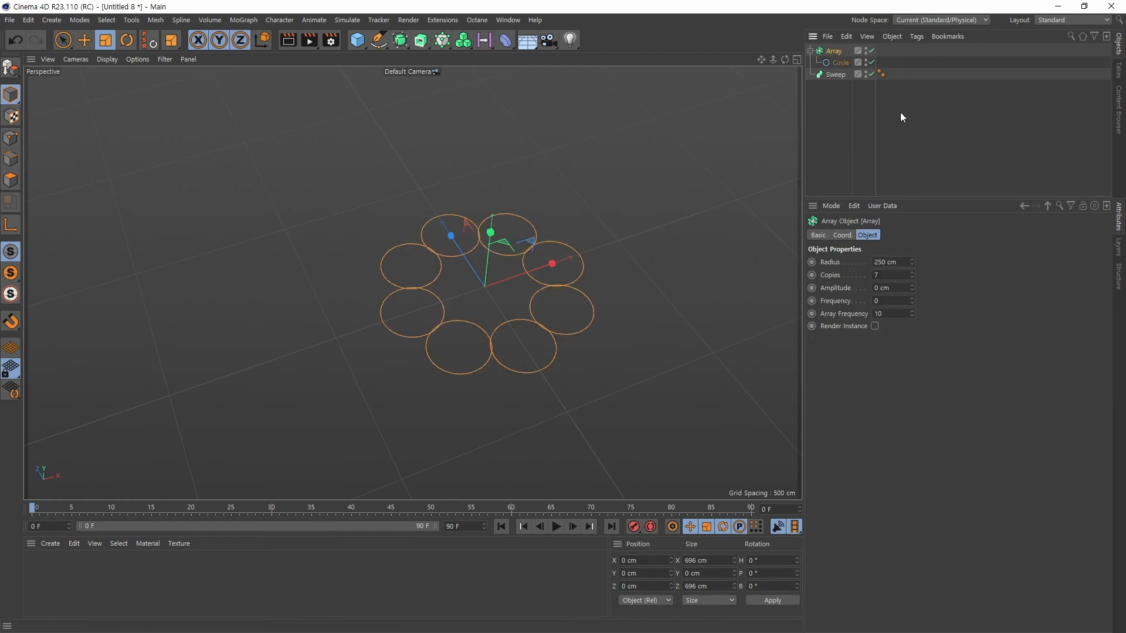
{"action": "left_click", "coordinate": [912, 278]}
{"action": "left_click", "coordinate": [912, 277]}
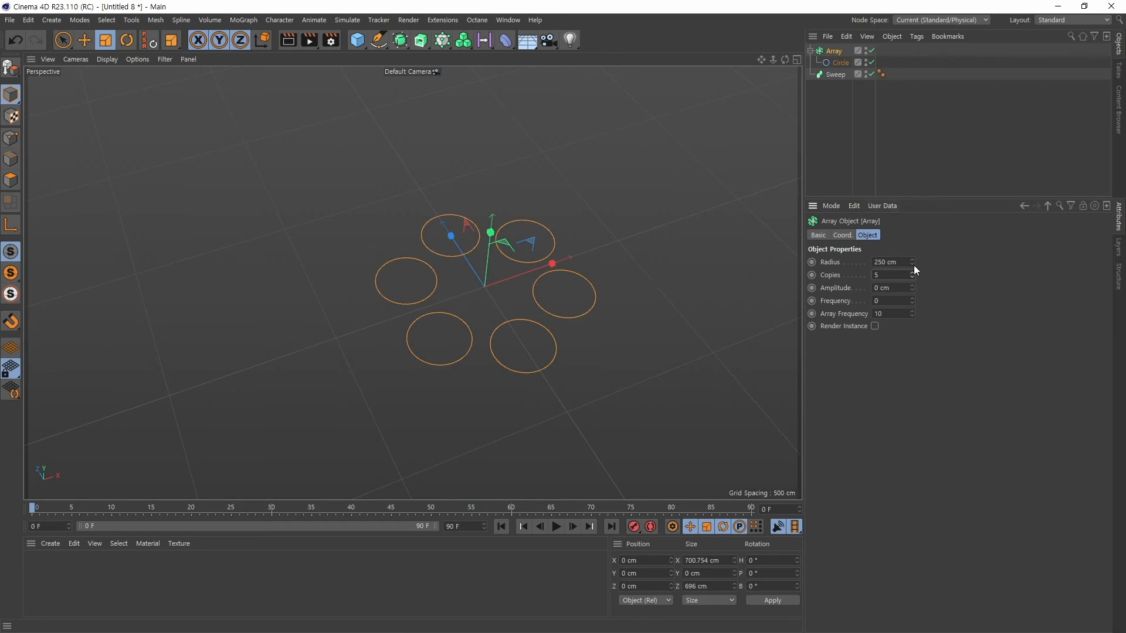
{"action": "left_click_drag", "start_coordinate": [914, 265], "coordinate": [917, 298]}
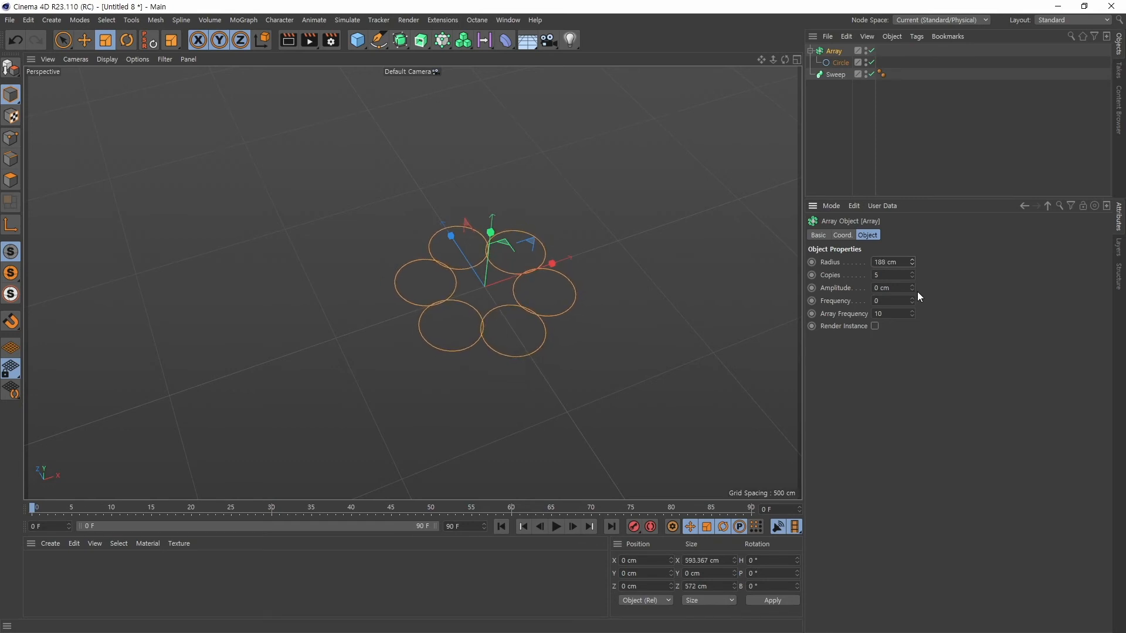
{"action": "middle_click_drag", "start_coordinate": [618, 293], "coordinate": [598, 311], "text": "alt"}
{"action": "left_click_drag", "start_coordinate": [598, 311], "coordinate": [610, 266], "text": "alt"}
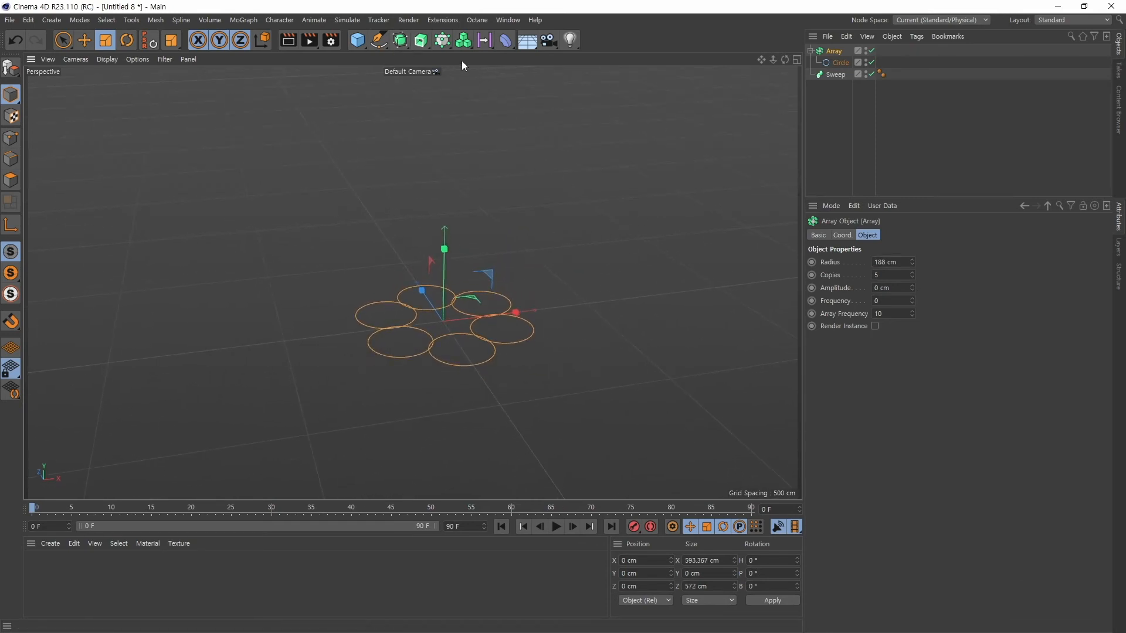
Step: Add a Helix spline and set its height to 1500 cm
{"action": "left_click", "coordinate": [387, 45]}
{"action": "left_click", "coordinate": [517, 103]}
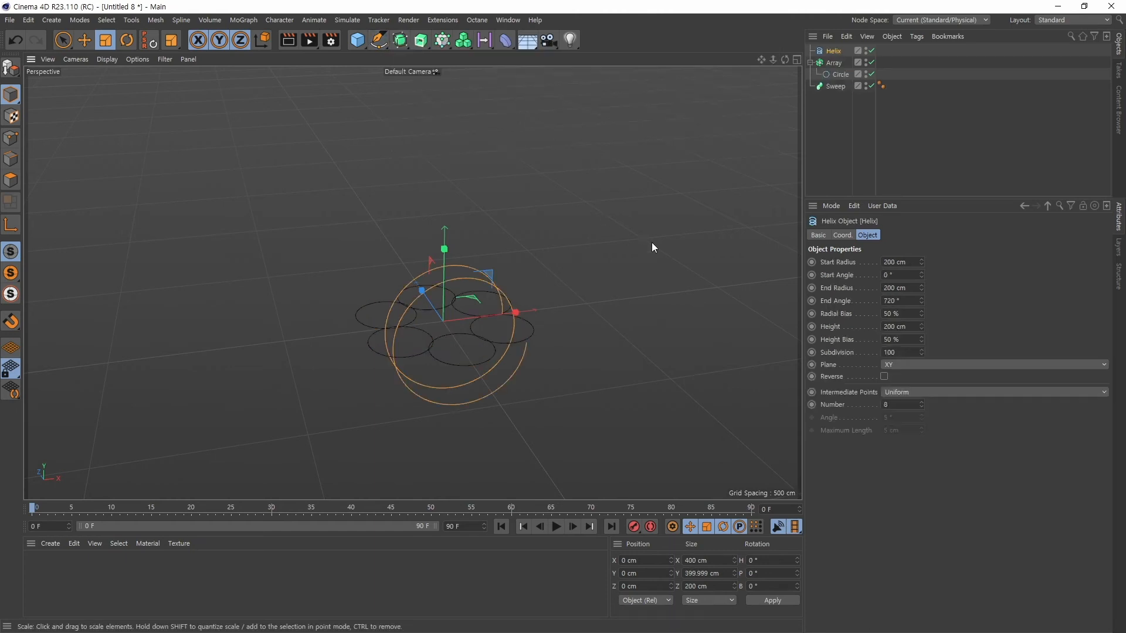
{"action": "right_click_drag", "start_coordinate": [652, 247], "coordinate": [635, 304], "text": "alt"}
{"action": "left_click_drag", "start_coordinate": [635, 305], "coordinate": [612, 378], "text": "alt"}
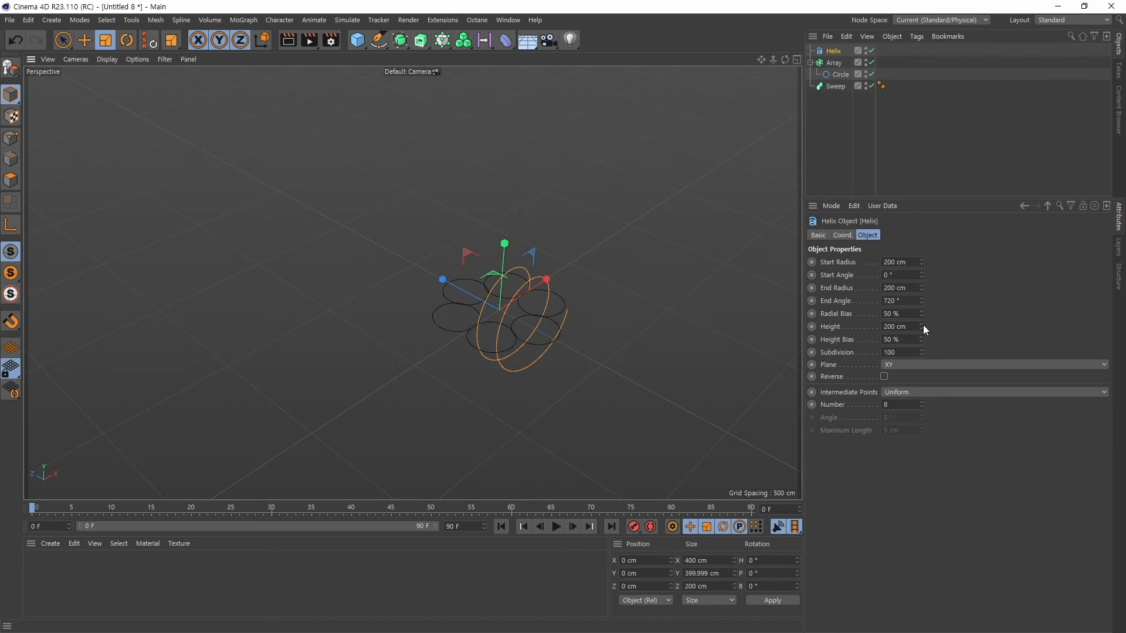
{"action": "double_click", "coordinate": [888, 327]}
{"action": "type", "text": "1500"}
{"action": "key", "text": "Return"}
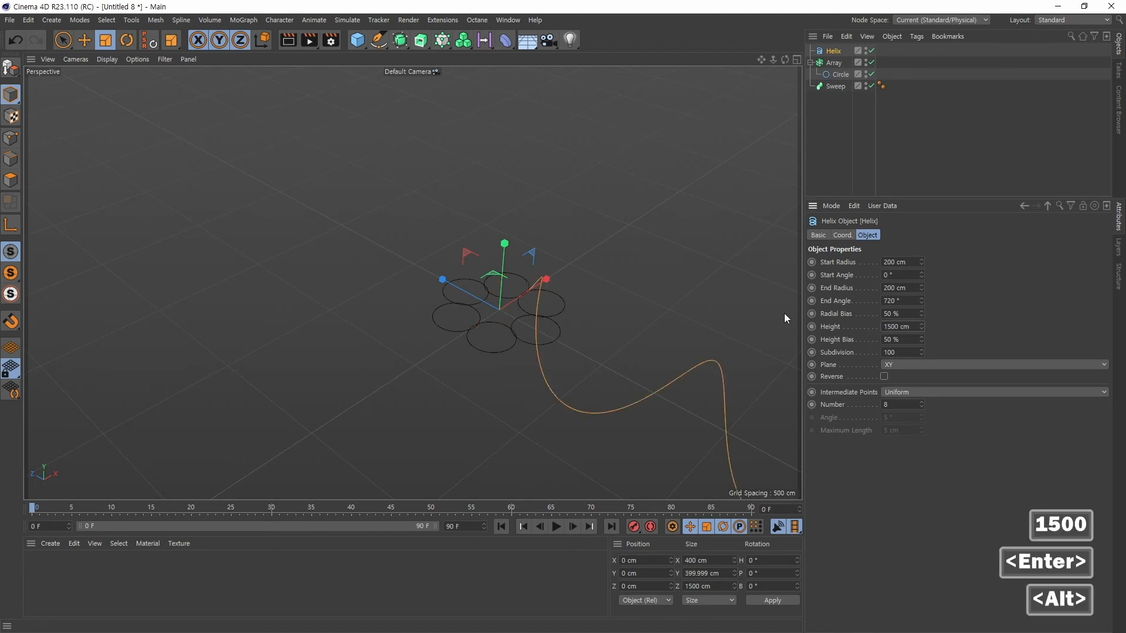
Step: Scale the Array down uniformly until its radius is about 50 cm
{"action": "middle_click_drag", "start_coordinate": [784, 318], "coordinate": [462, 191], "text": "alt"}
{"action": "right_click_drag", "start_coordinate": [463, 192], "coordinate": [538, 261], "text": "alt"}
{"action": "middle_click_drag", "start_coordinate": [538, 262], "coordinate": [484, 243], "text": "alt"}
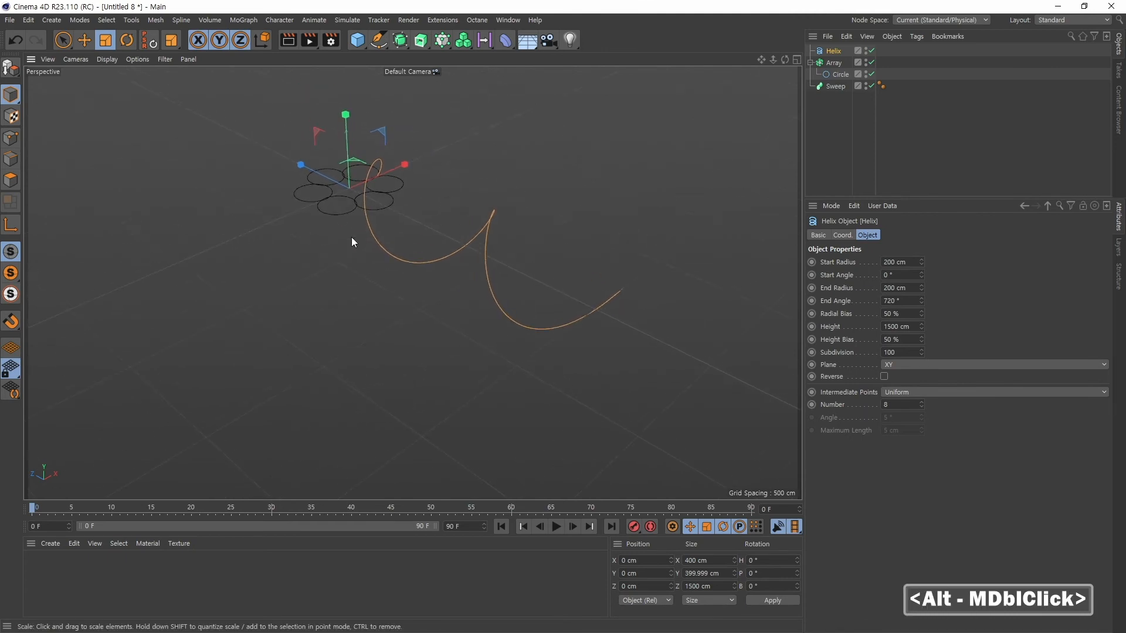
{"action": "left_click", "coordinate": [827, 62]}
{"action": "key", "text": "t"}
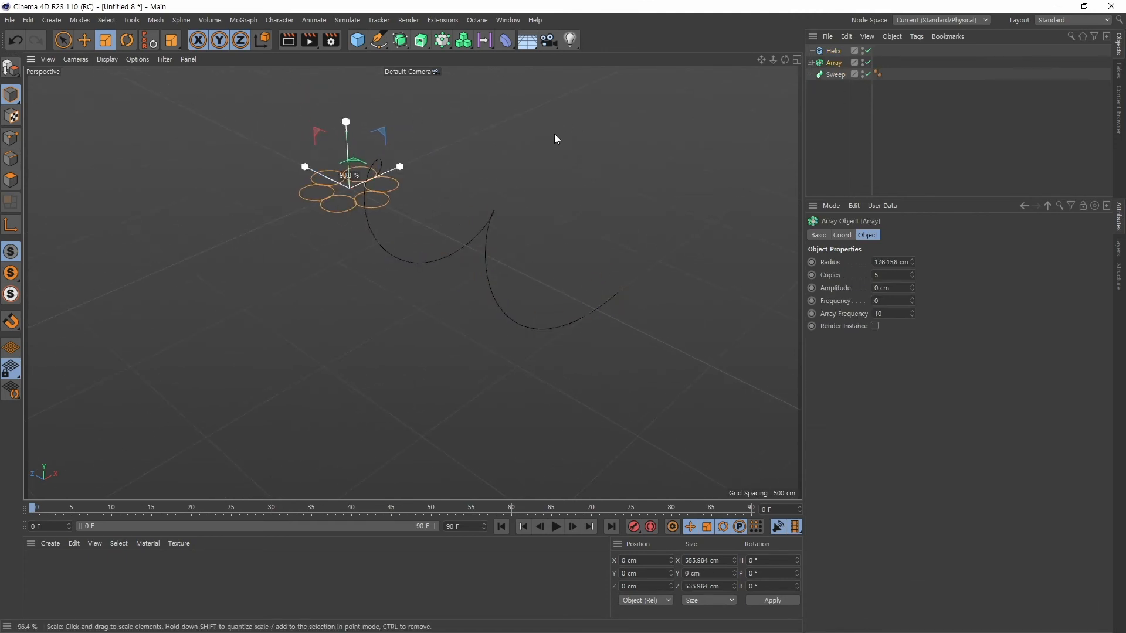
{"action": "left_click_drag", "start_coordinate": [555, 138], "coordinate": [290, 218]}
{"action": "middle_click_drag", "start_coordinate": [289, 218], "coordinate": [408, 200], "text": "alt"}
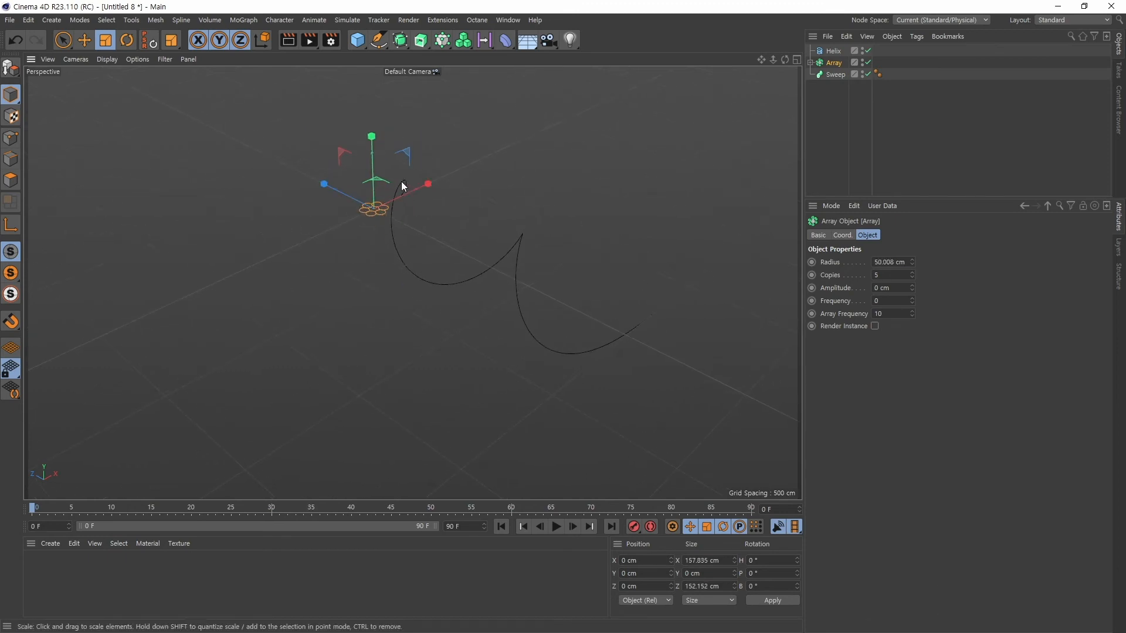
{"action": "left_click", "coordinate": [810, 62]}
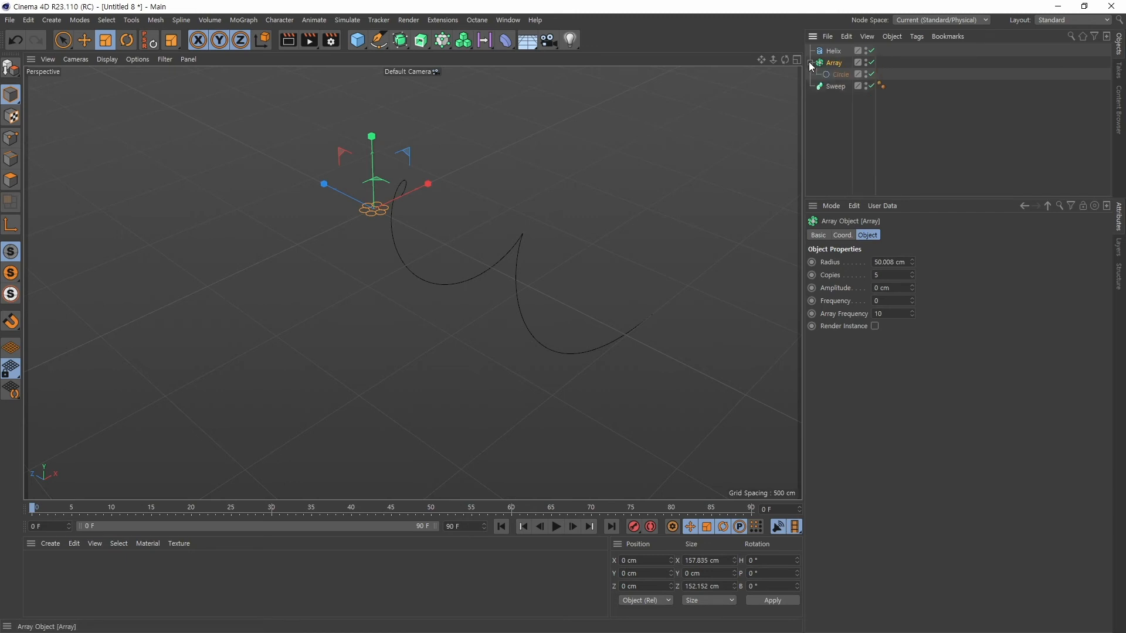
{"action": "left_click", "coordinate": [810, 62]}
{"action": "left_click", "coordinate": [839, 75]}
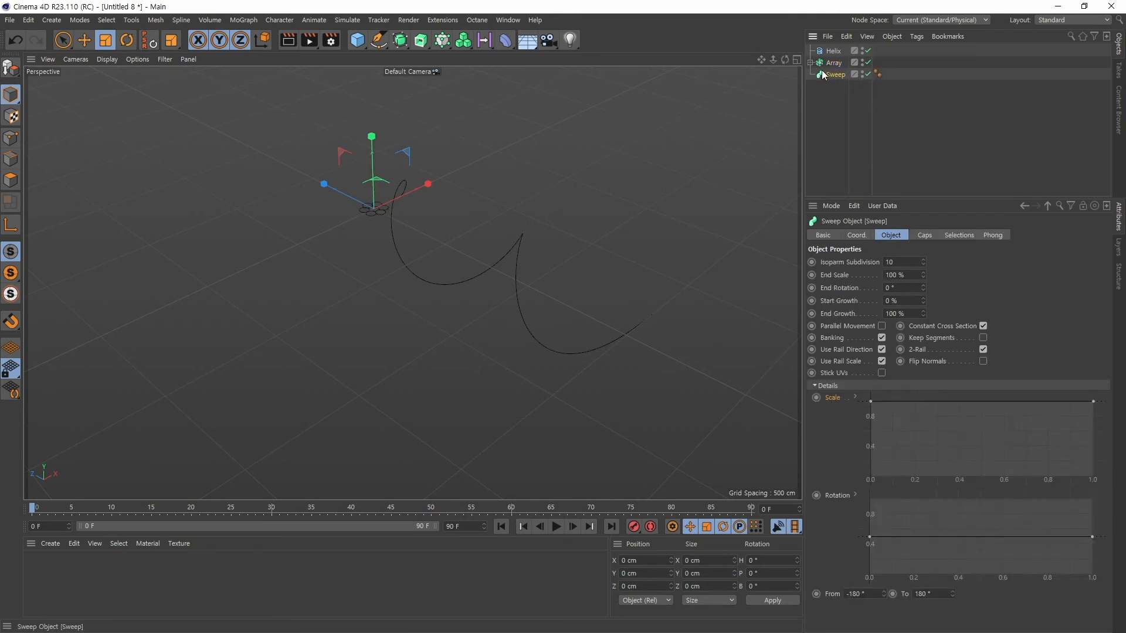
{"action": "left_click", "coordinate": [839, 64]}
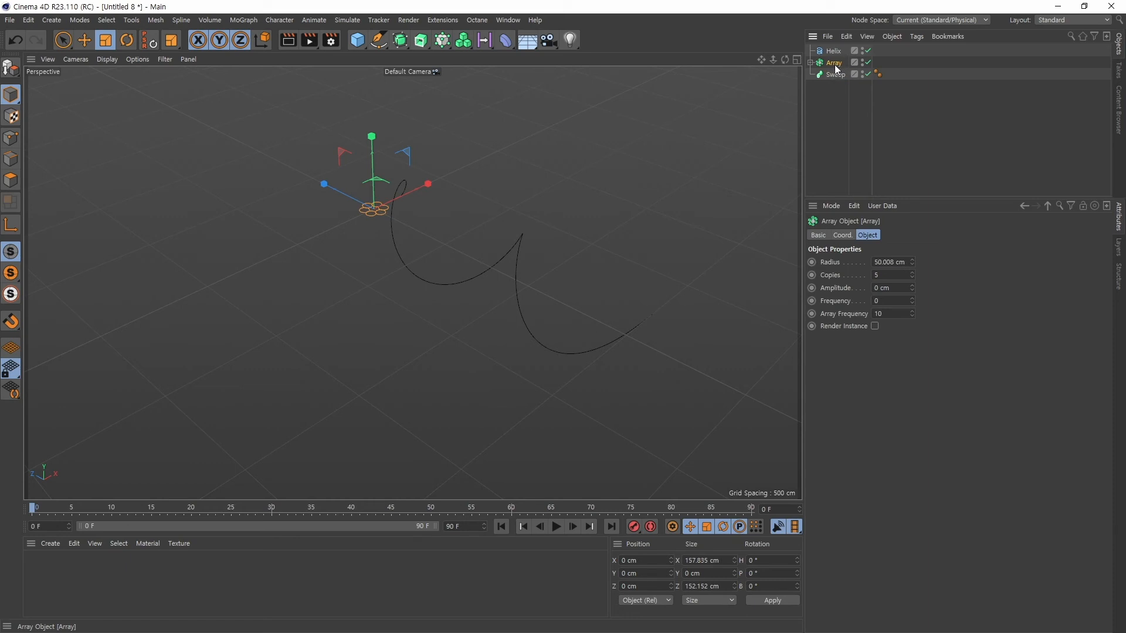
Step: Move the Helix below the Array and place both inside the Sweep, with the Array as profile and the Helix as path
{"action": "left_click", "coordinate": [832, 52]}
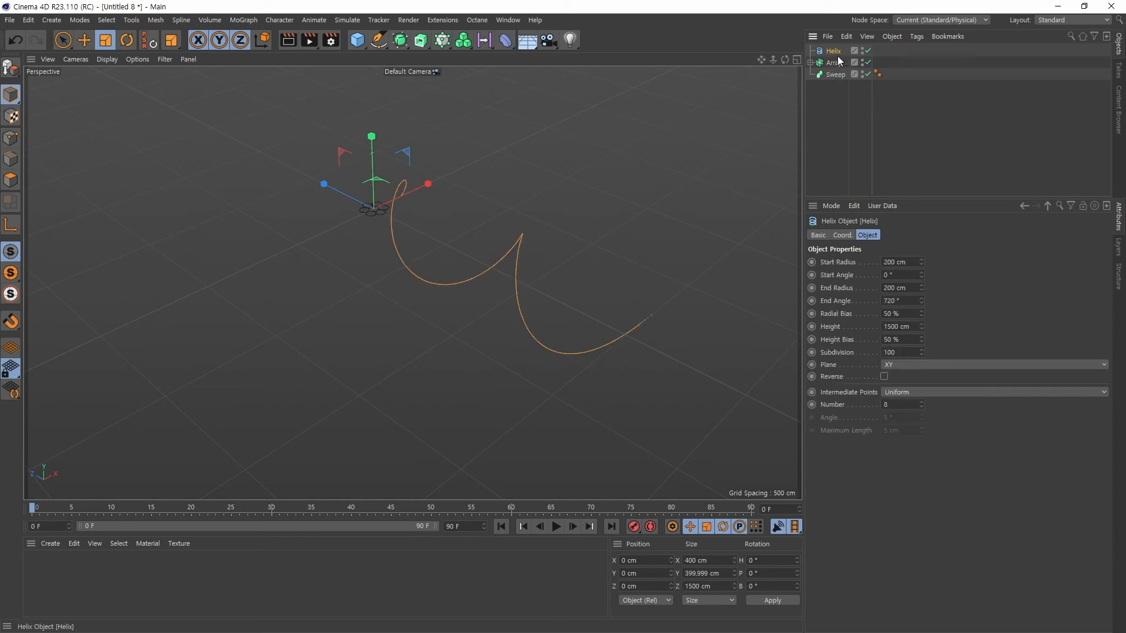
{"action": "mouse_move", "coordinate": [829, 51]}
{"action": "left_mouse_down"}
{"action": "mouse_move", "coordinate": [835, 84]}
{"action": "mouse_move", "coordinate": [833, 72]}
{"action": "left_mouse_up"}
{"action": "left_click", "coordinate": [833, 51]}
{"action": "double_click", "coordinate": [834, 63], "text": "shift"}
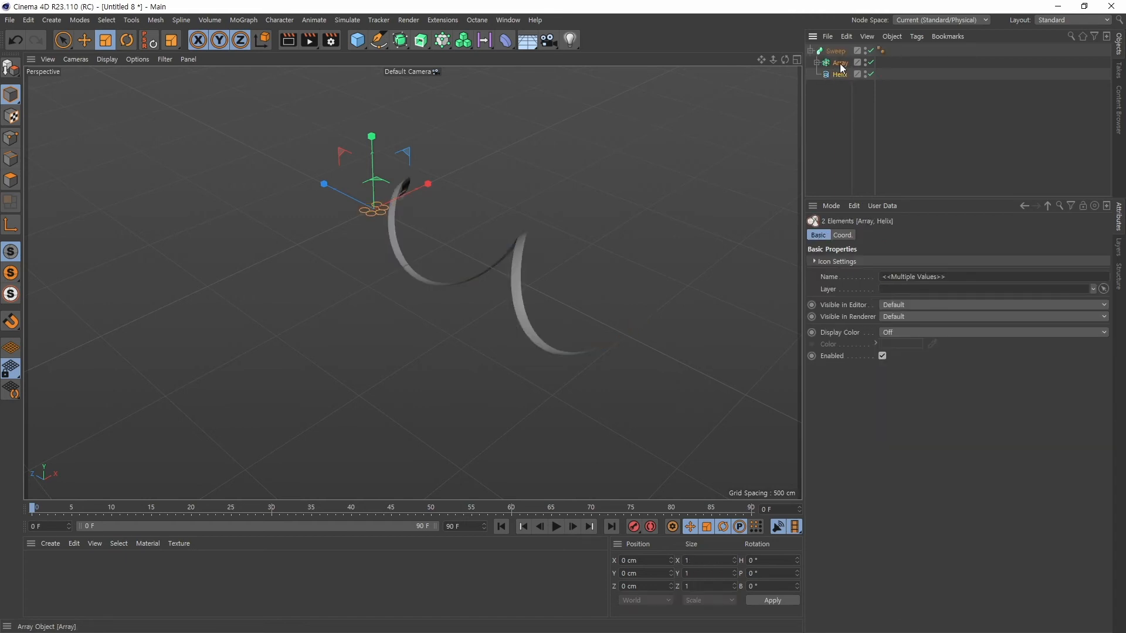
Step: Inspect the swept shape along the helix and check the Array and its Circle inside the Sweep
{"action": "left_click", "coordinate": [834, 51]}
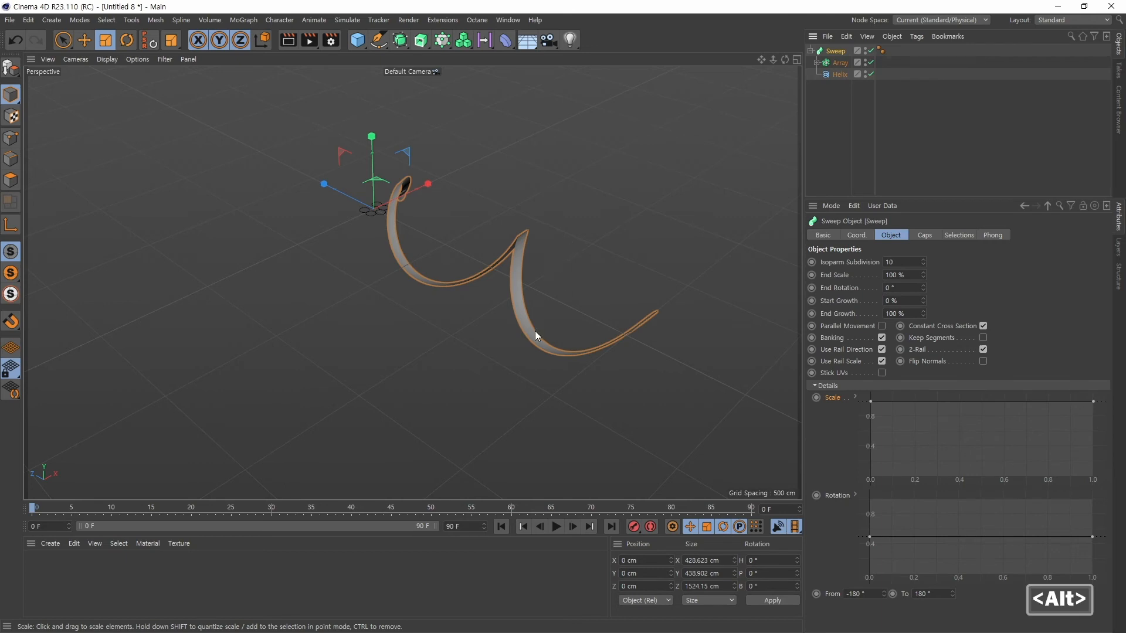
{"action": "right_click_drag", "start_coordinate": [533, 330], "coordinate": [540, 276], "text": "alt"}
{"action": "middle_click_drag", "start_coordinate": [291, 157], "coordinate": [314, 245], "text": "alt"}
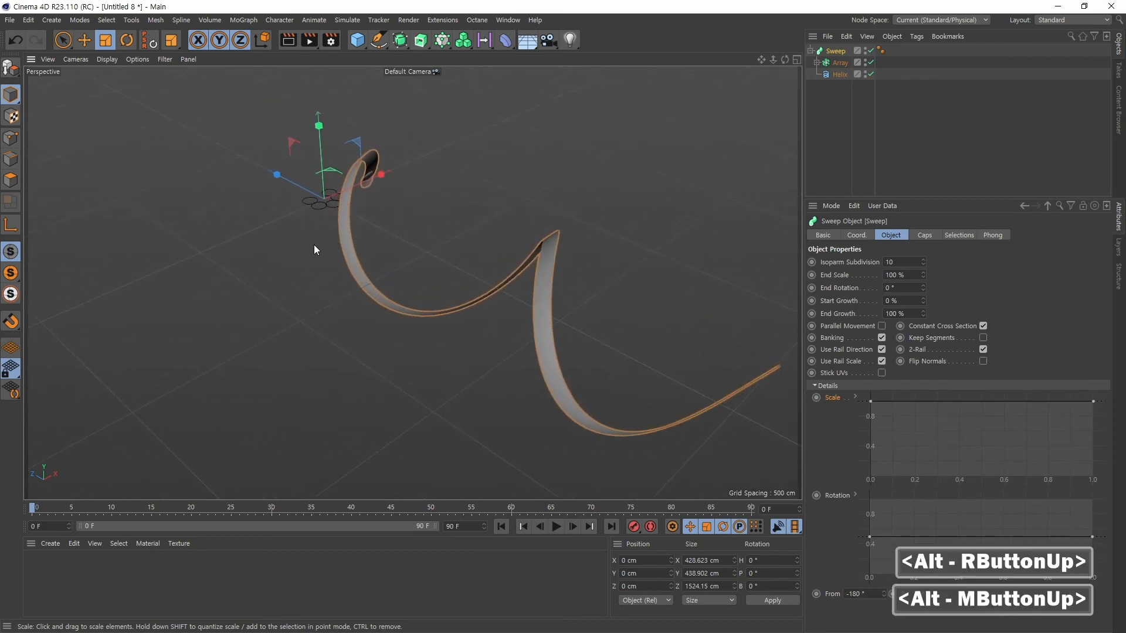
{"action": "left_click_drag", "start_coordinate": [314, 244], "coordinate": [338, 205], "text": "alt"}
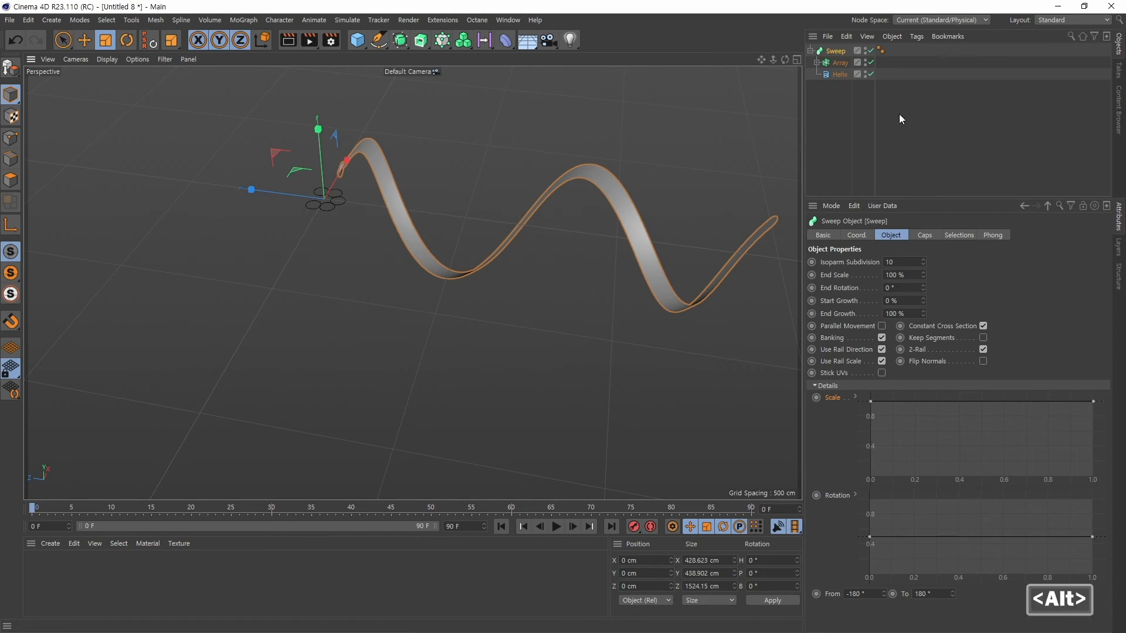
{"action": "left_click", "coordinate": [820, 63]}
{"action": "left_click", "coordinate": [816, 62]}
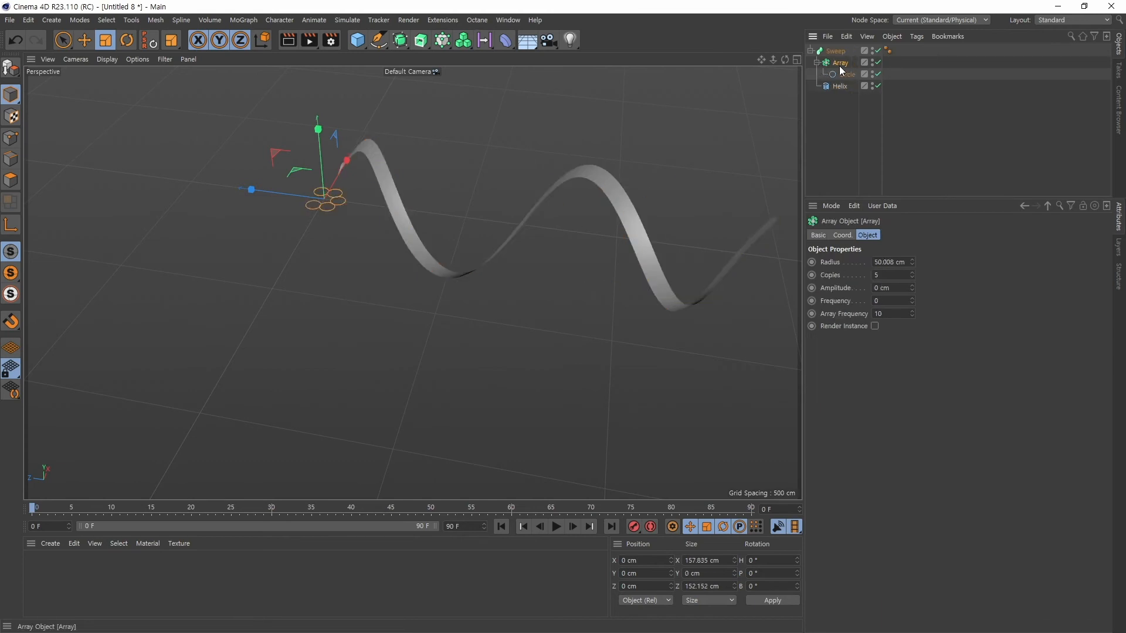
{"action": "left_click", "coordinate": [843, 75]}
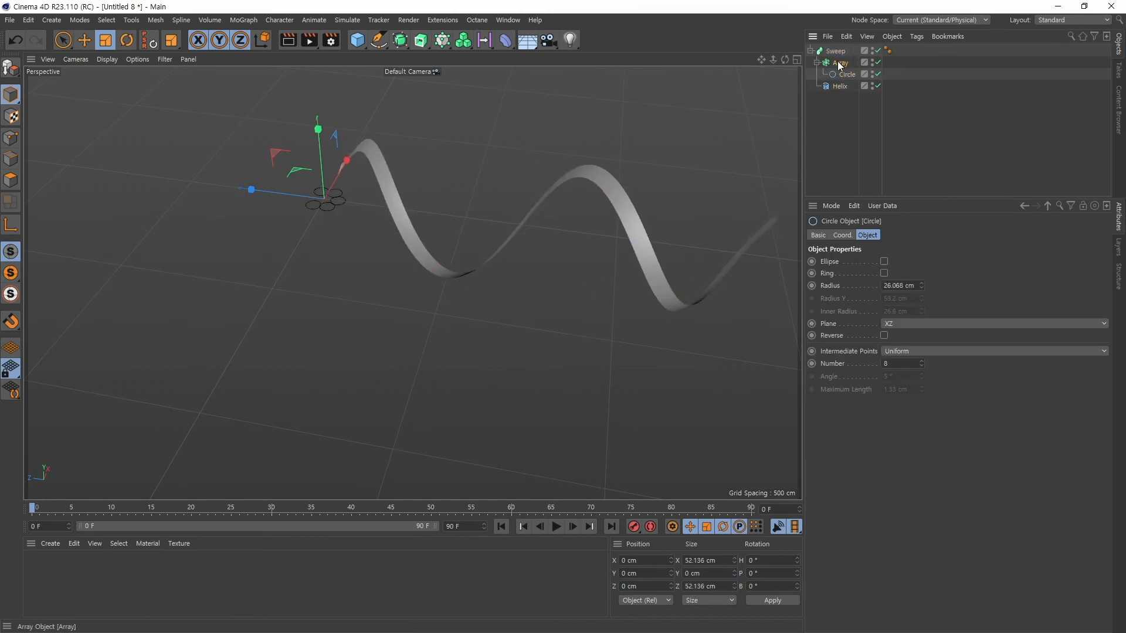
Step: Wrap the Array in a Connect object inside the Sweep so its circles act as a single profile
{"action": "left_click", "coordinate": [837, 62]}
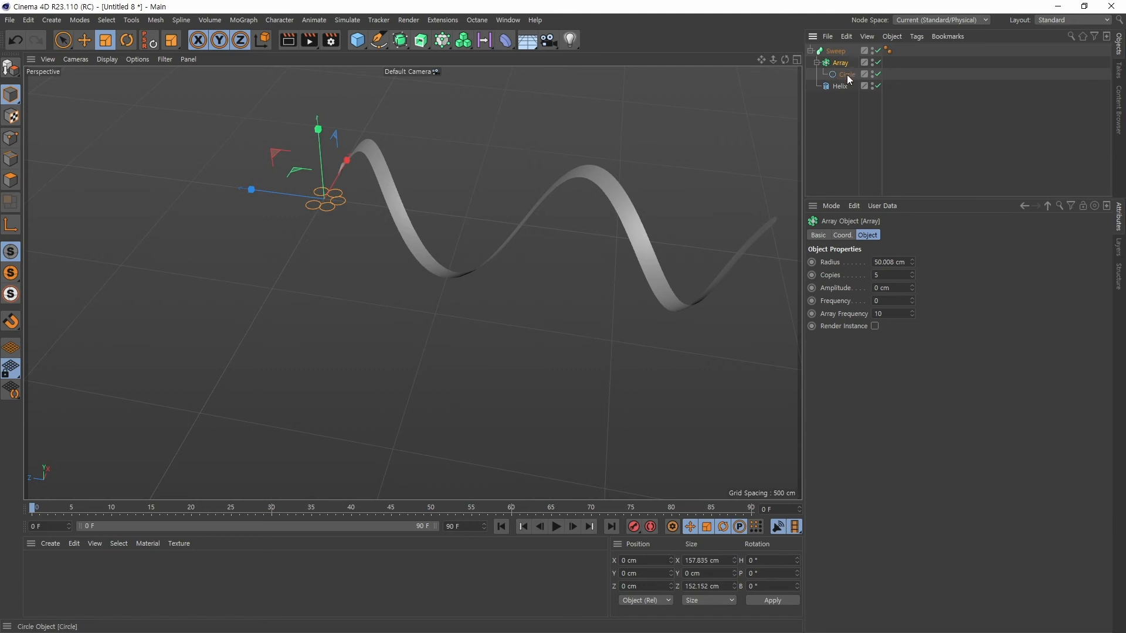
{"action": "left_click", "coordinate": [817, 62]}
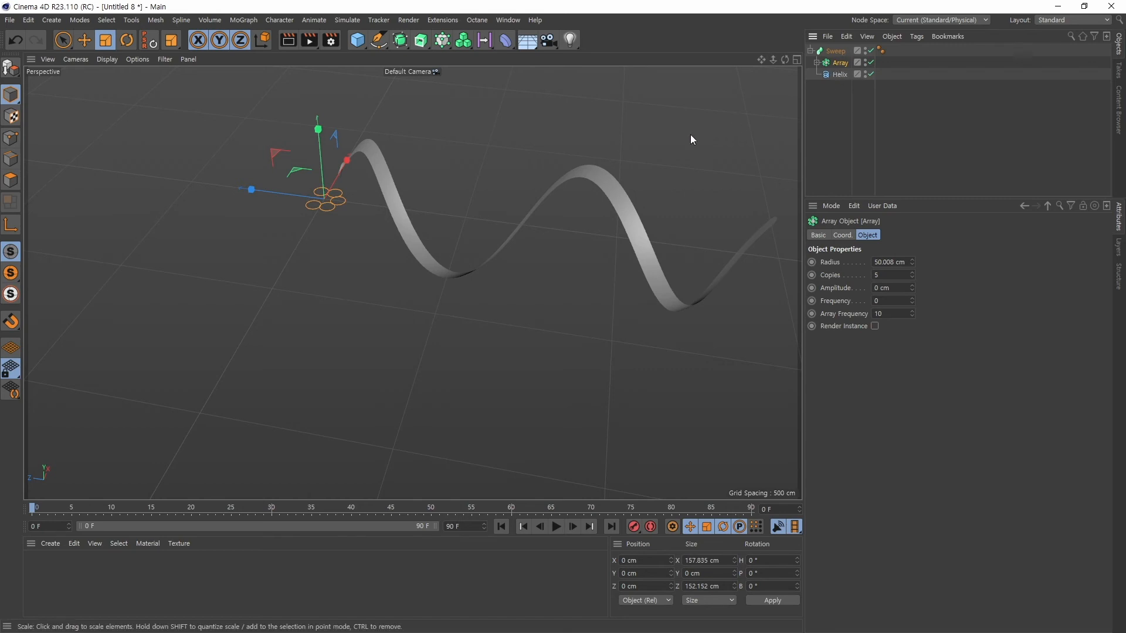
{"action": "left_click", "coordinate": [401, 41]}
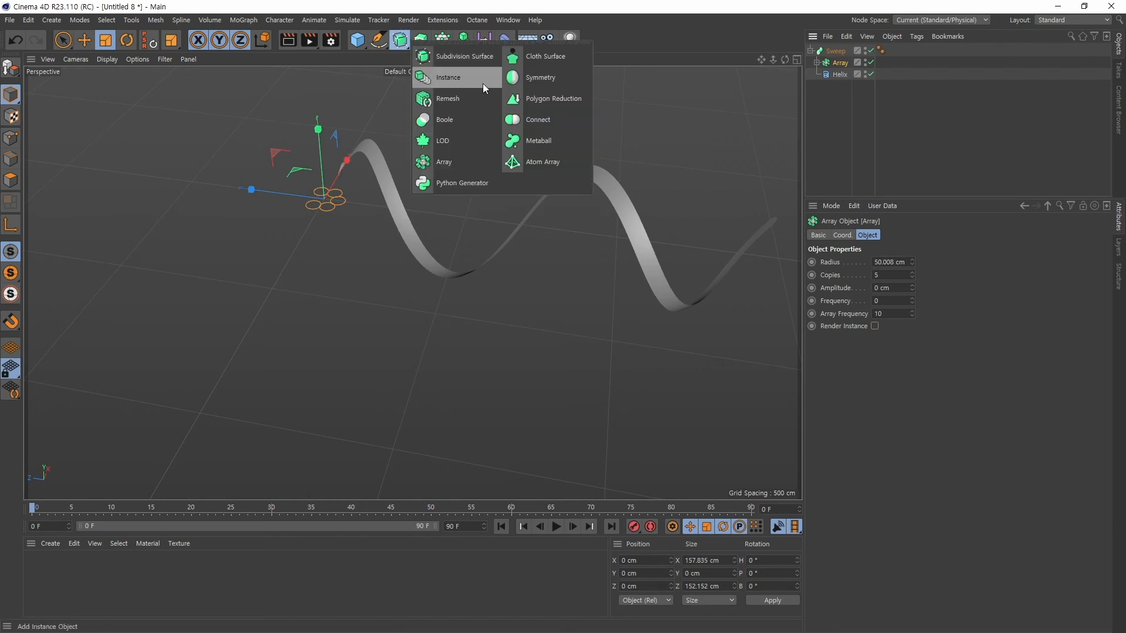
{"action": "left_click", "coordinate": [543, 120], "text": "alt"}
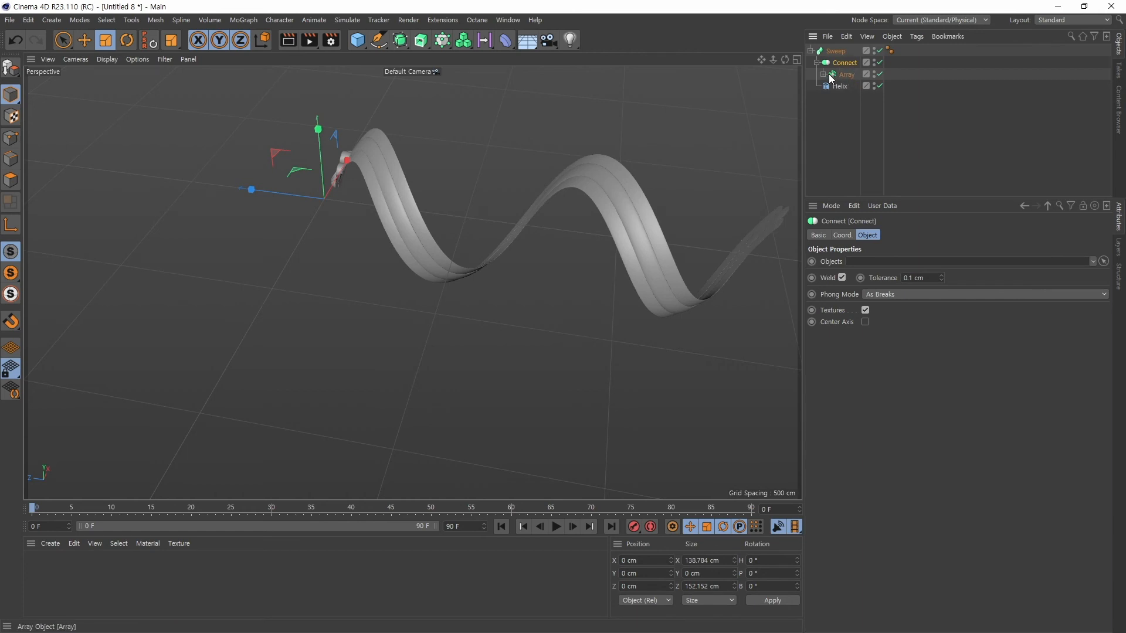
{"action": "left_click_drag", "start_coordinate": [385, 241], "coordinate": [527, 194], "text": "alt"}
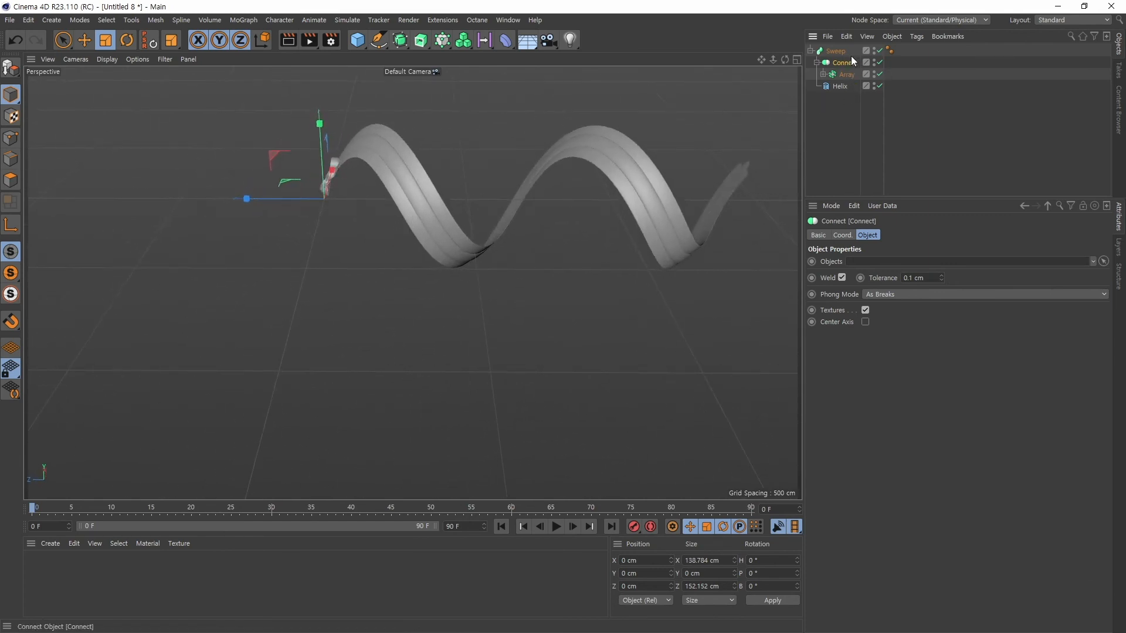
Step: Rotate the Array to a pitch of 90° with the Sweep temporarily disabled, and re-enable the Sweep
{"action": "left_click", "coordinate": [844, 73]}
{"action": "left_click", "coordinate": [841, 234]}
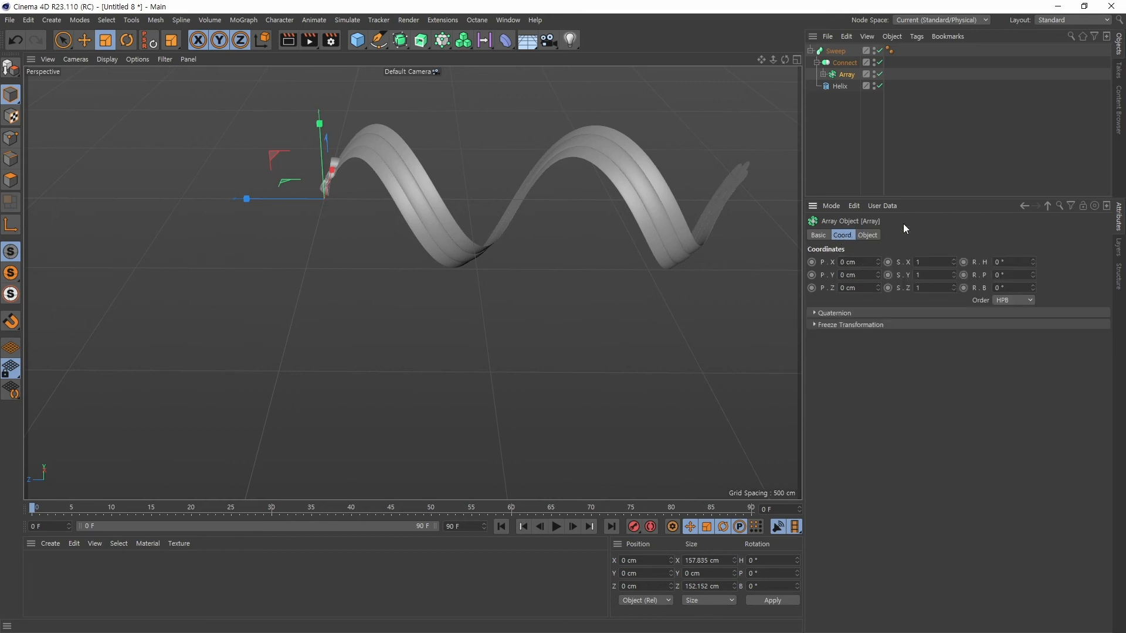
{"action": "left_click", "coordinate": [125, 40]}
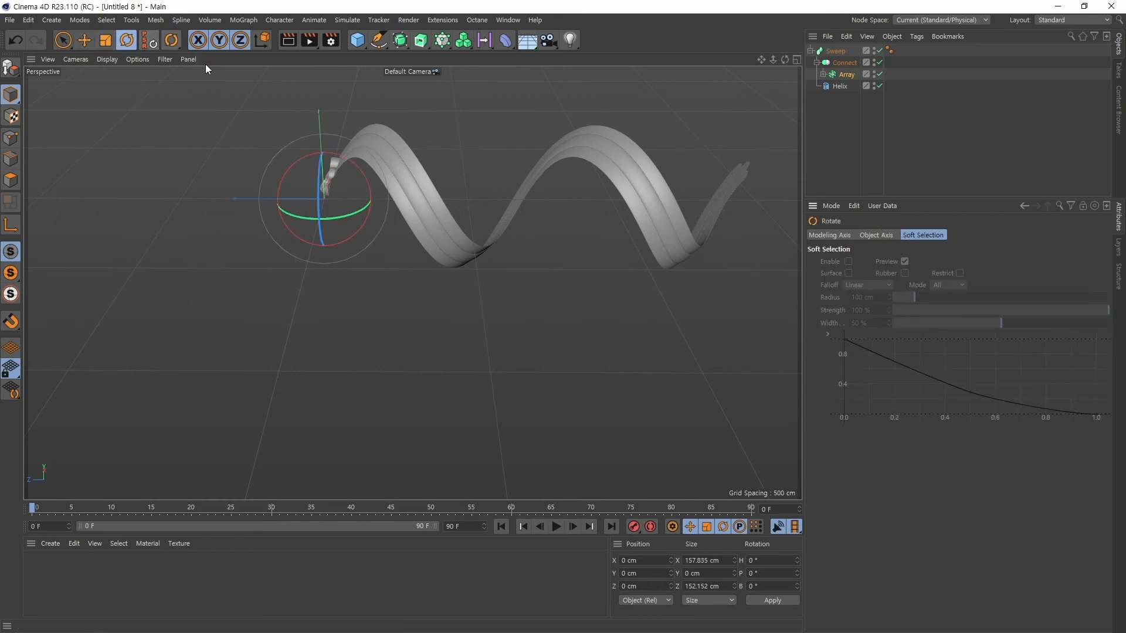
{"action": "left_click", "coordinate": [879, 51]}
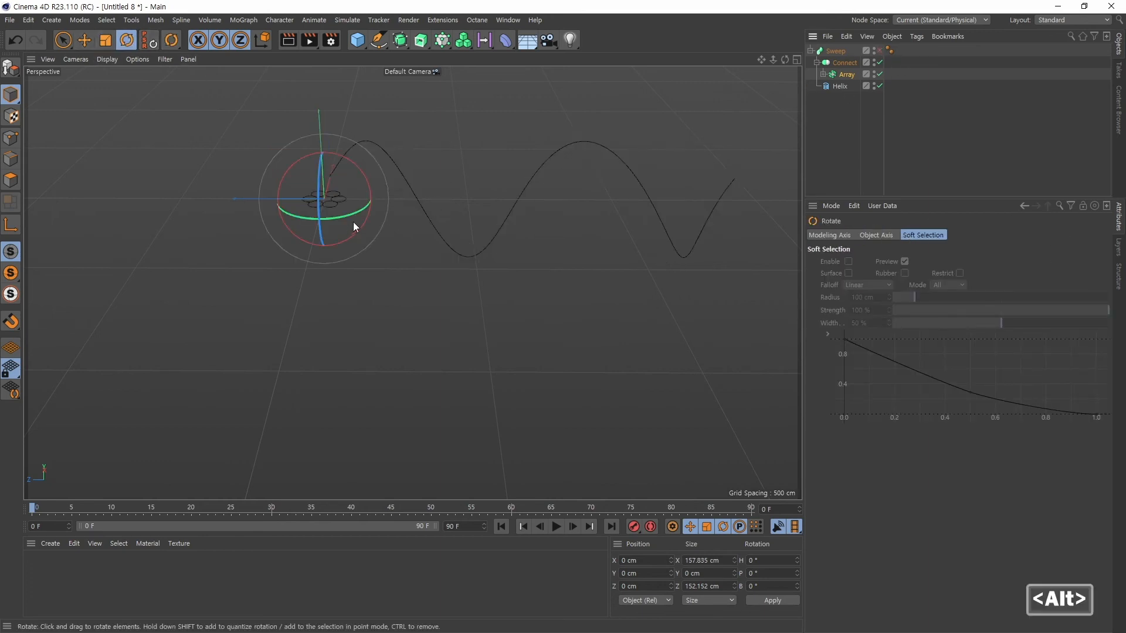
{"action": "left_click_drag", "start_coordinate": [354, 226], "coordinate": [382, 278], "text": "alt"}
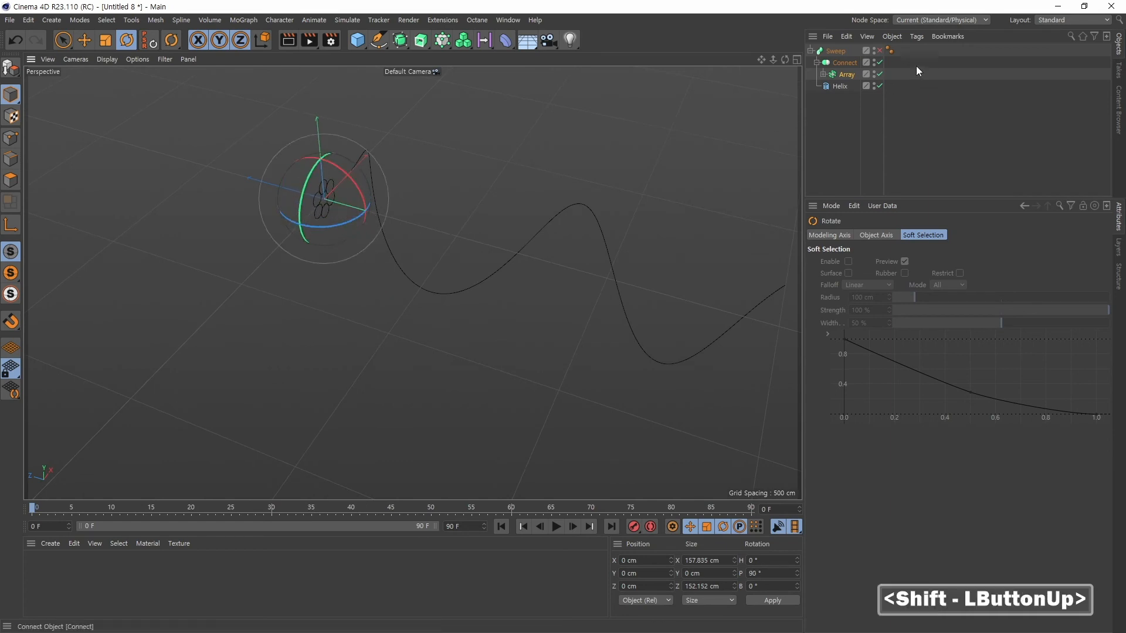
{"action": "left_click", "coordinate": [878, 50]}
{"action": "left_click_drag", "start_coordinate": [476, 327], "coordinate": [375, 282], "text": "alt"}
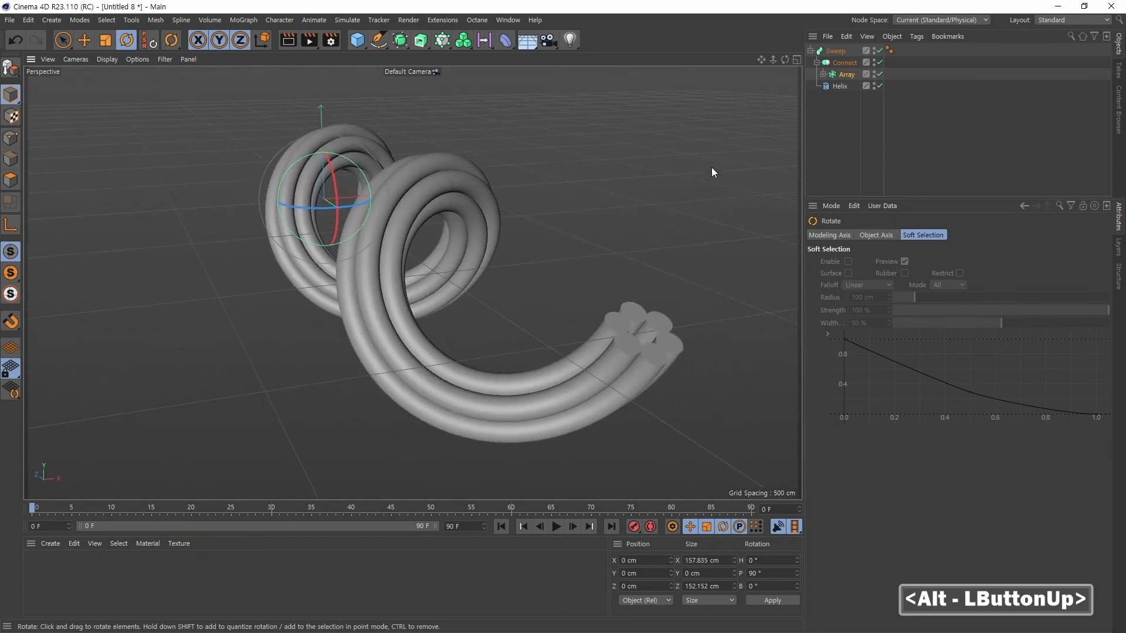
{"action": "left_click", "coordinate": [848, 64]}
{"action": "left_click", "coordinate": [843, 74]}
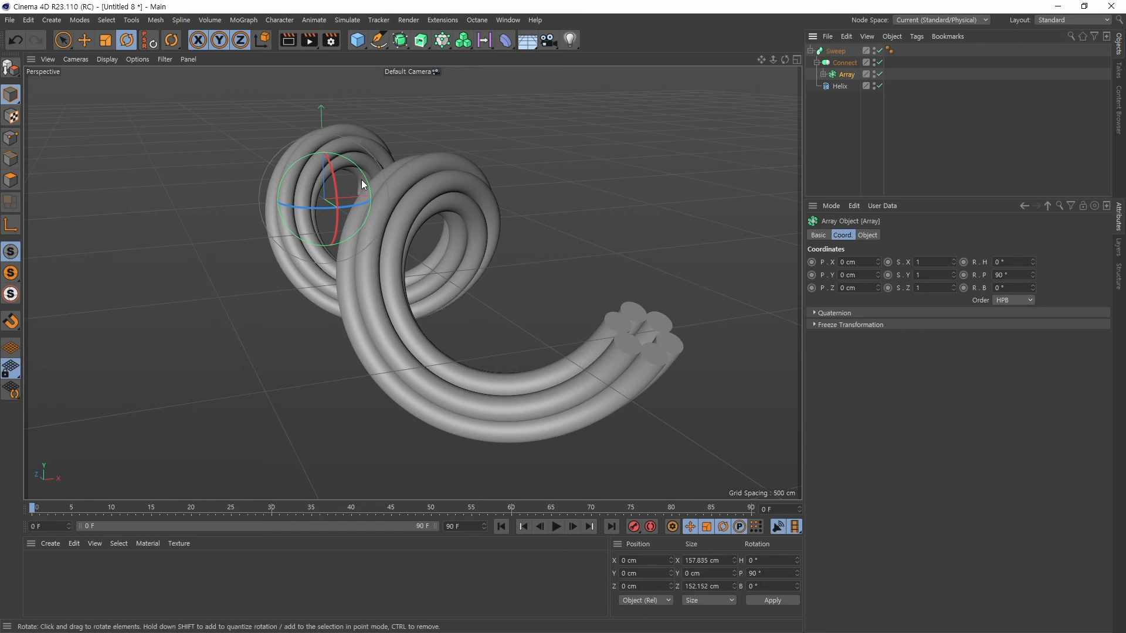
{"action": "mouse_move", "coordinate": [337, 193]}
{"action": "left_mouse_down"}
{"action": "mouse_move", "coordinate": [314, 139]}
{"action": "mouse_move", "coordinate": [335, 204]}
{"action": "mouse_move", "coordinate": [332, 254]}
{"action": "mouse_move", "coordinate": [327, 177]}
{"action": "left_mouse_up"}
{"action": "key", "text": "ctrl+z"}
Step: Twist the swept strands into a rope by raising the Sweep's End Rotation to about 1524°
{"action": "left_click_drag", "start_coordinate": [628, 280], "coordinate": [583, 310], "text": "alt"}
{"action": "middle_click_drag", "start_coordinate": [583, 311], "coordinate": [529, 273], "text": "alt"}
{"action": "right_click_drag", "start_coordinate": [529, 273], "coordinate": [578, 282], "text": "alt"}
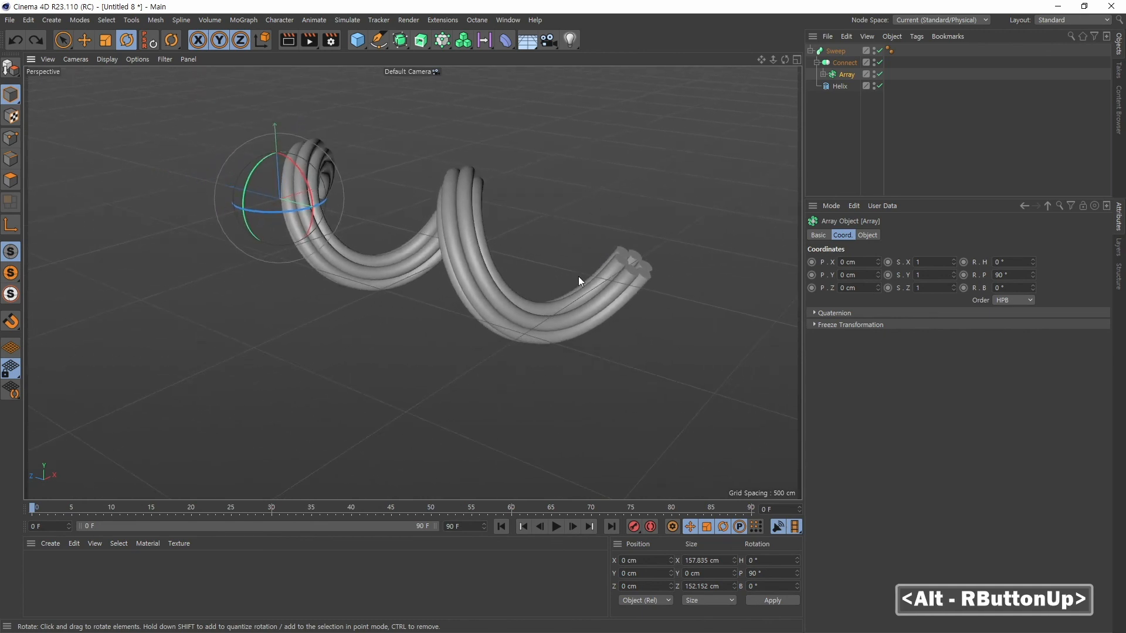
{"action": "left_click_drag", "start_coordinate": [578, 280], "coordinate": [563, 305], "text": "alt"}
{"action": "left_click", "coordinate": [845, 53]}
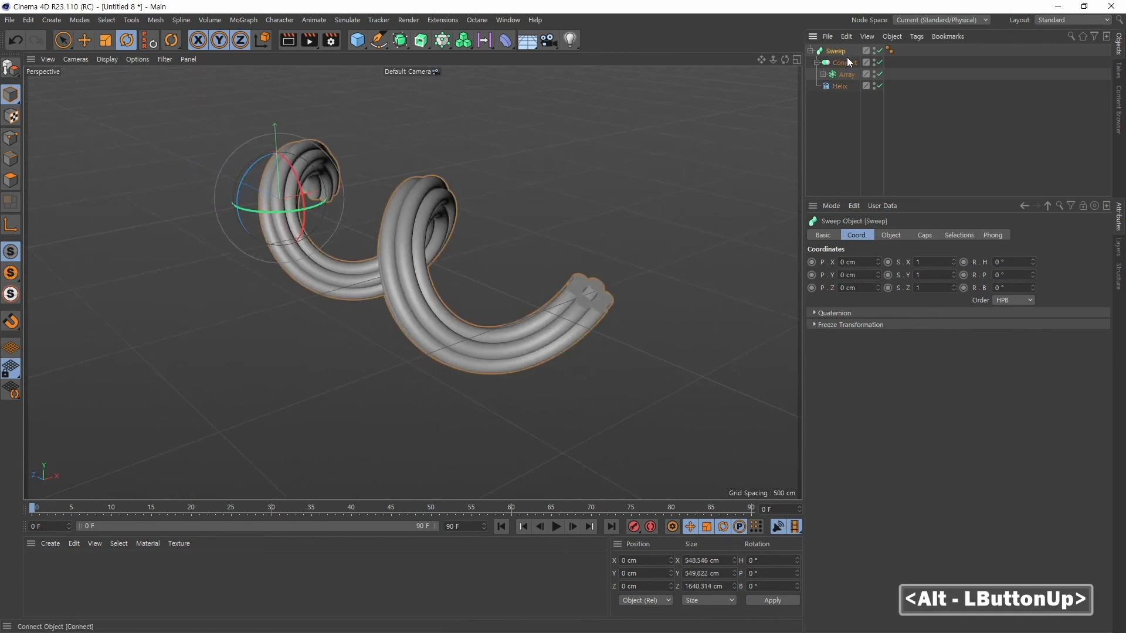
{"action": "left_click", "coordinate": [890, 236]}
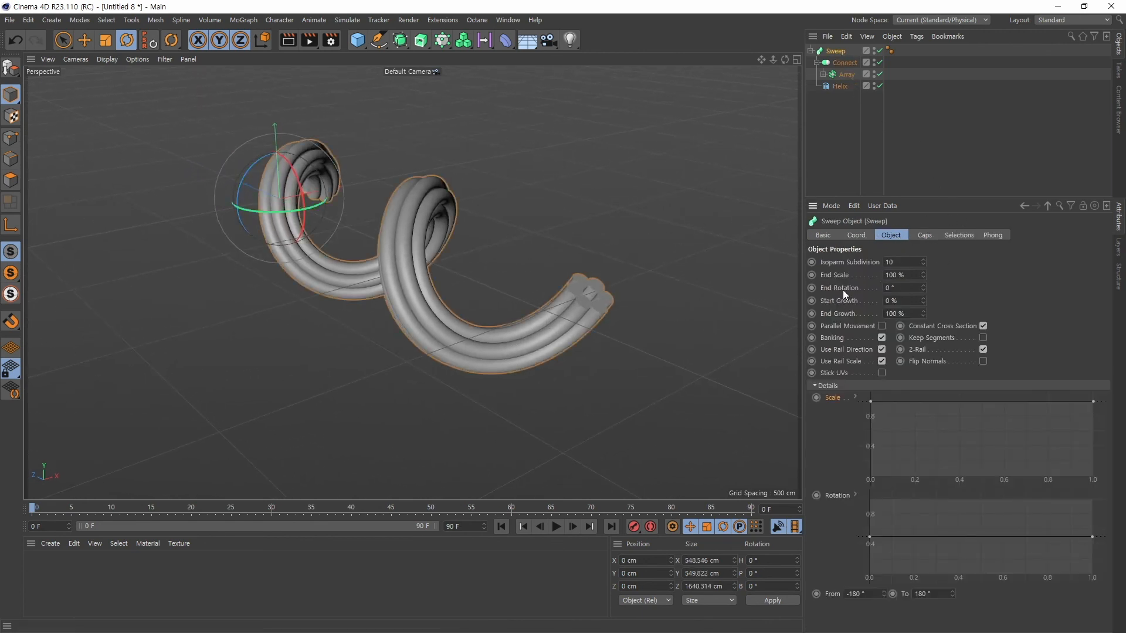
{"action": "left_click_drag", "start_coordinate": [922, 289], "coordinate": [959, 187]}
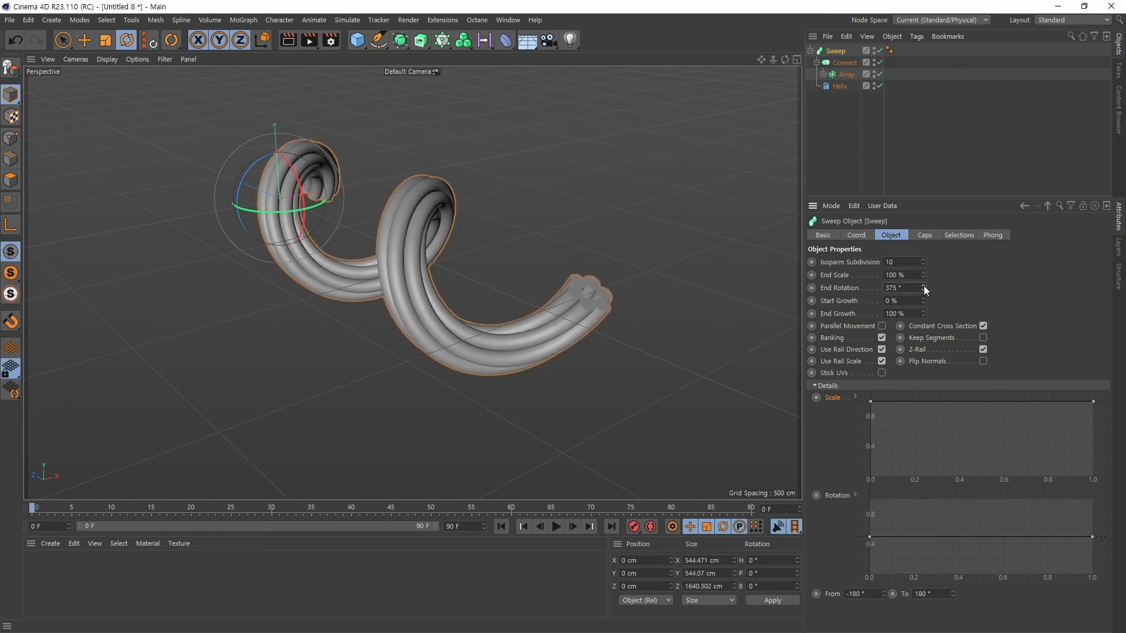
{"action": "left_click_drag", "start_coordinate": [923, 286], "coordinate": [954, 222]}
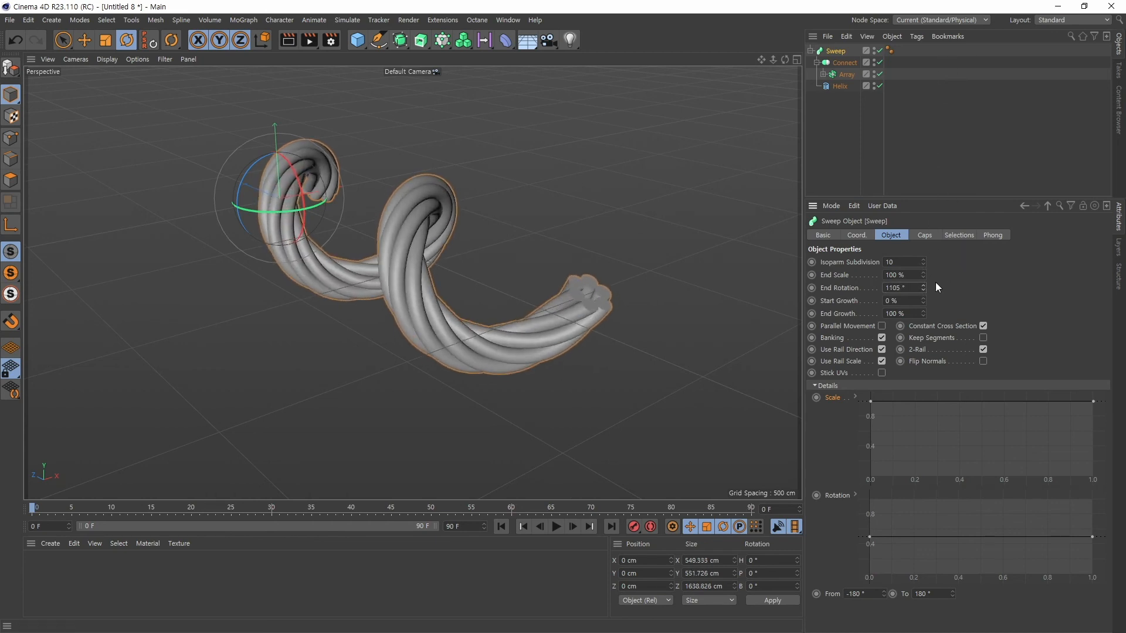
{"action": "left_click_drag", "start_coordinate": [922, 287], "coordinate": [934, 61]}
Step: Examine the twisted rope from several angles and review the Helix's object properties
{"action": "left_click_drag", "start_coordinate": [586, 259], "coordinate": [450, 304], "text": "alt"}
{"action": "middle_click_drag", "start_coordinate": [449, 305], "coordinate": [500, 313], "text": "alt"}
{"action": "right_click_drag", "start_coordinate": [612, 226], "coordinate": [594, 241], "text": "alt"}
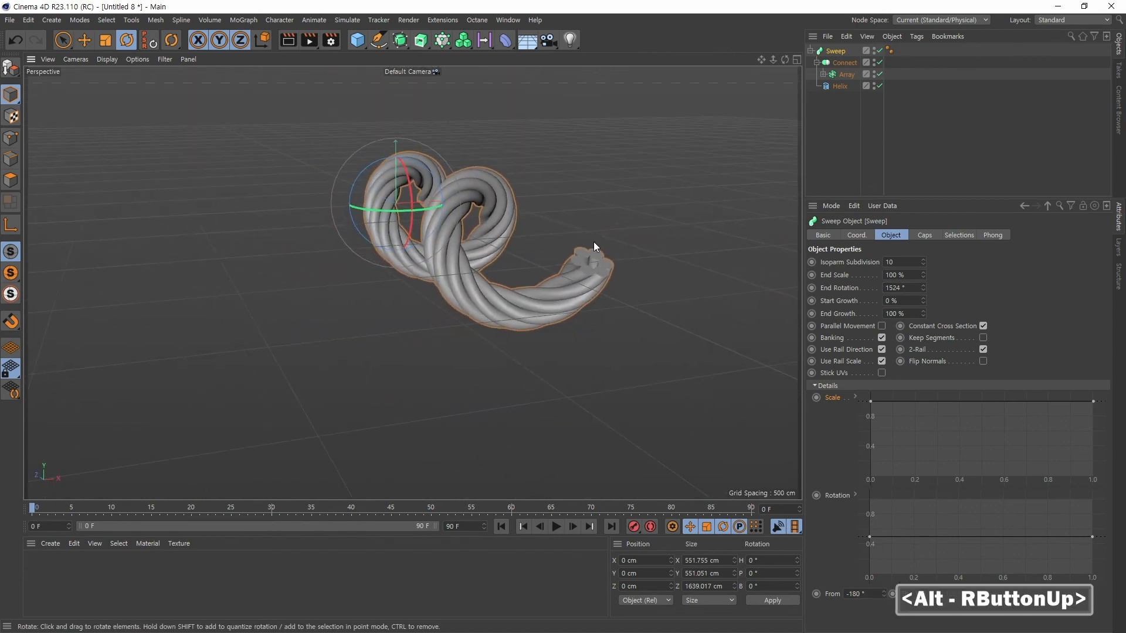
{"action": "middle_click_drag", "start_coordinate": [594, 241], "coordinate": [557, 262], "text": "alt"}
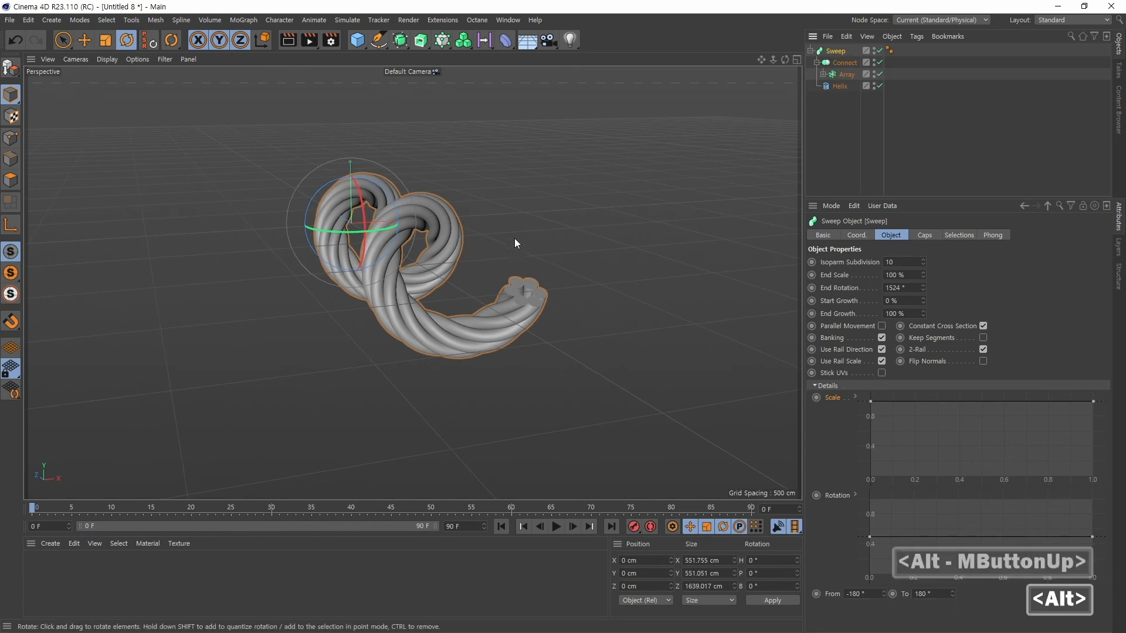
{"action": "left_click_drag", "start_coordinate": [515, 244], "coordinate": [691, 170], "text": "alt"}
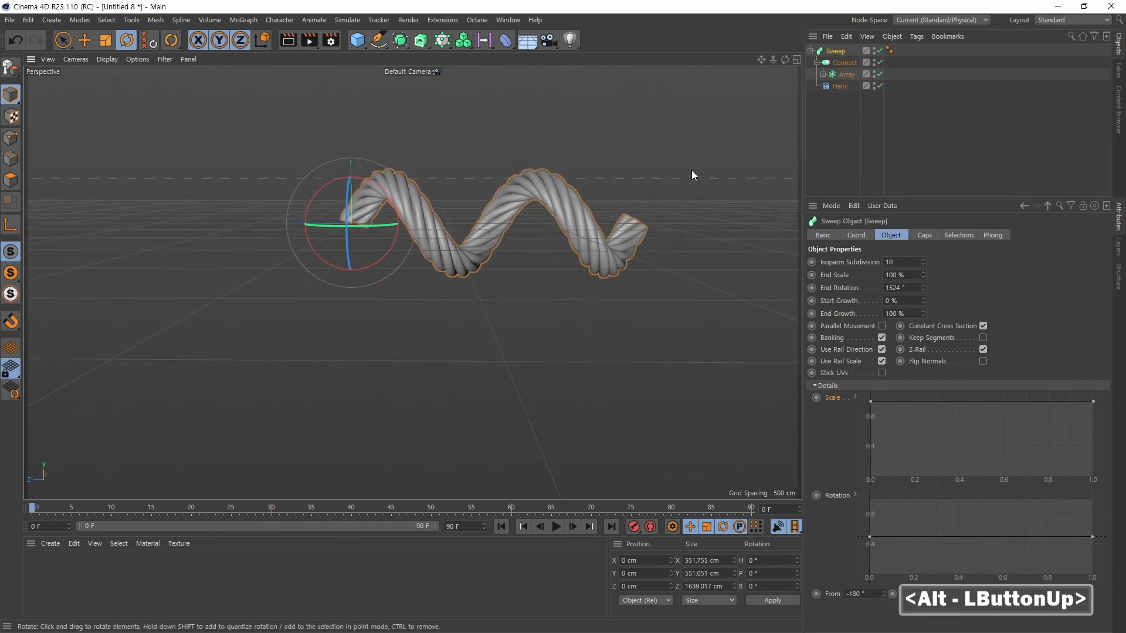
{"action": "middle_click_drag", "start_coordinate": [691, 170], "coordinate": [598, 193], "text": "alt"}
{"action": "left_click", "coordinate": [838, 86]}
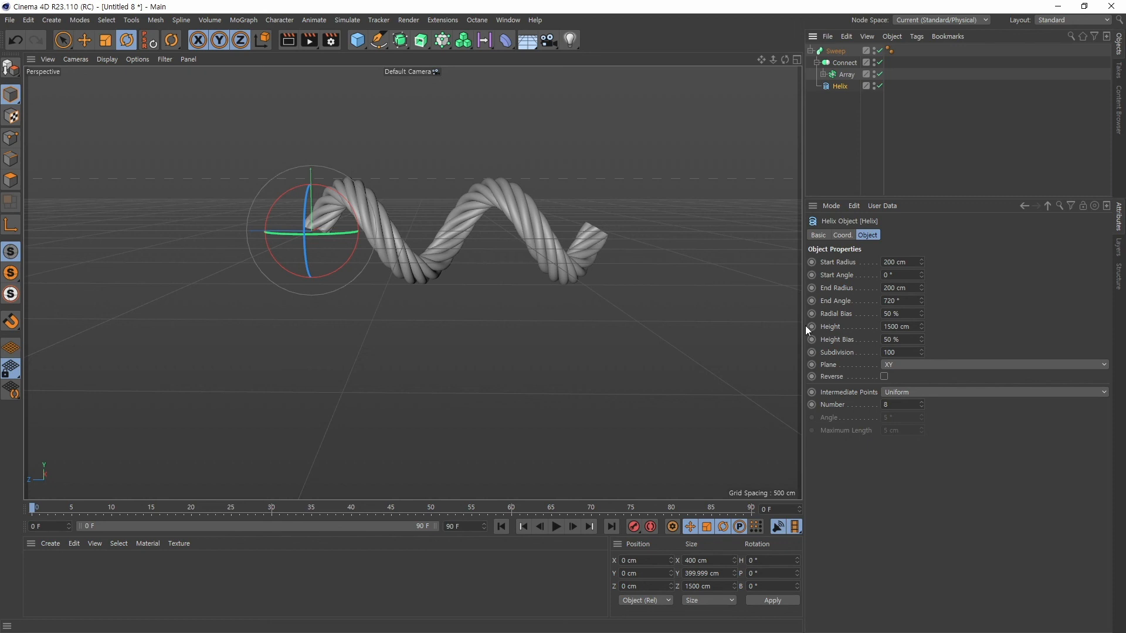
{"action": "middle_click_drag", "start_coordinate": [676, 225], "coordinate": [638, 267], "text": "alt"}
{"action": "mouse_move", "coordinate": [638, 270]}
{"action": "left_mouse_down", "text": "alt"}
{"action": "mouse_move", "coordinate": [639, 316]}
{"action": "mouse_move", "coordinate": [599, 307]}
{"action": "mouse_move", "coordinate": [579, 254]}
{"action": "mouse_move", "coordinate": [589, 235]}
{"action": "mouse_move", "coordinate": [651, 287]}
{"action": "mouse_move", "coordinate": [710, 274]}
{"action": "mouse_move", "coordinate": [670, 283]}
{"action": "mouse_move", "coordinate": [631, 270]}
{"action": "left_mouse_up", "text": "alt"}
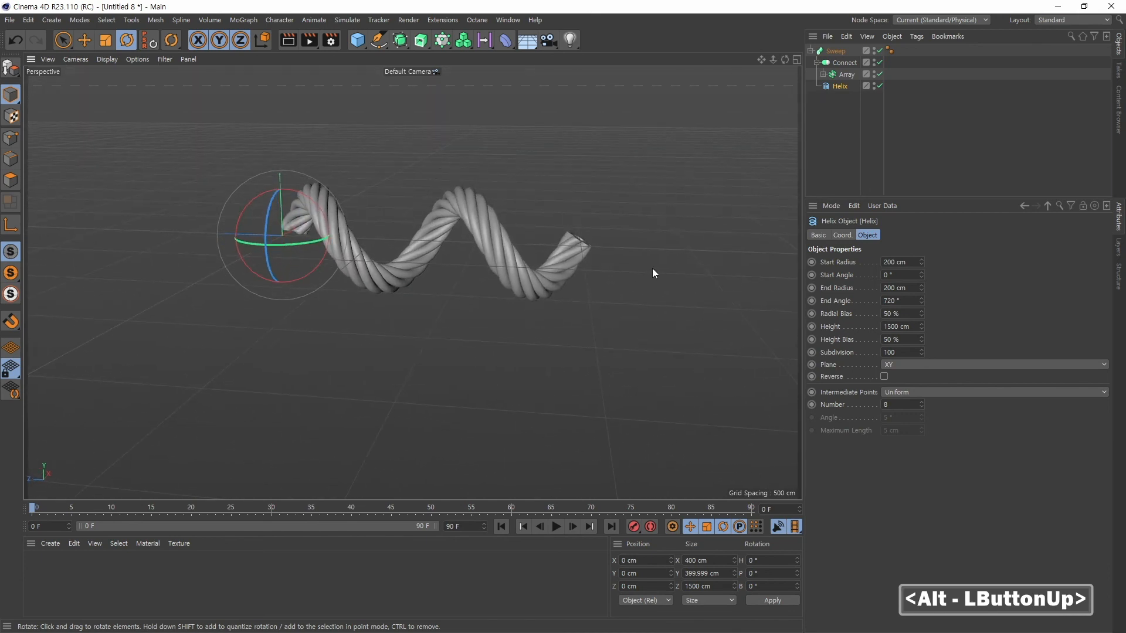